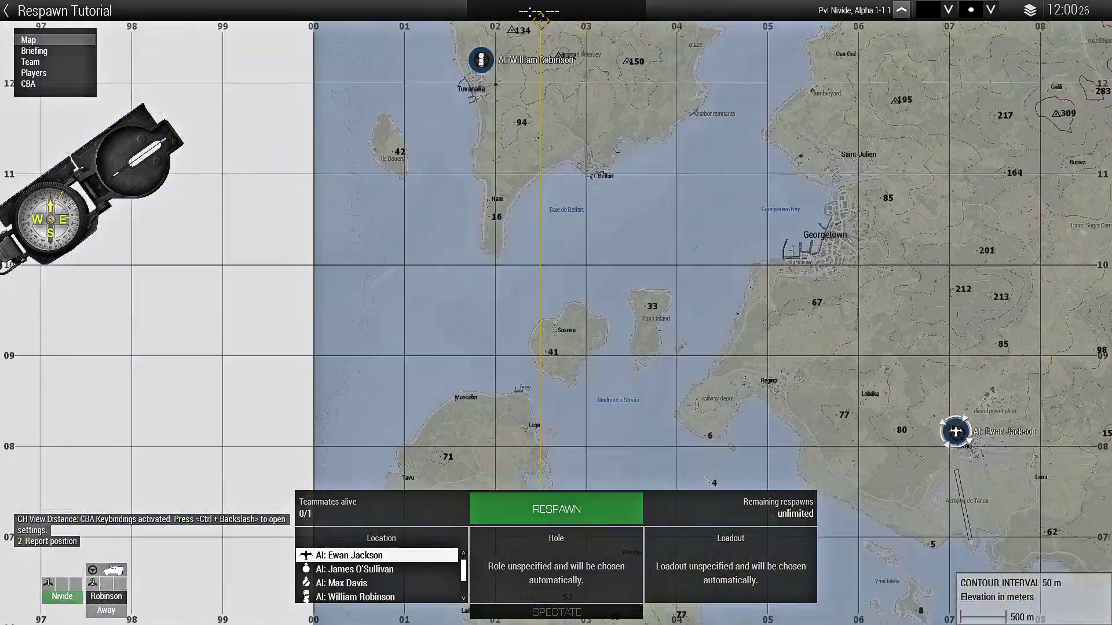
Respawn at the NATO respawn position at Tuvanaka Airbase
{"action": "scroll", "coordinate": [456, 229], "scroll_direction": "up", "scroll_amount": 3}
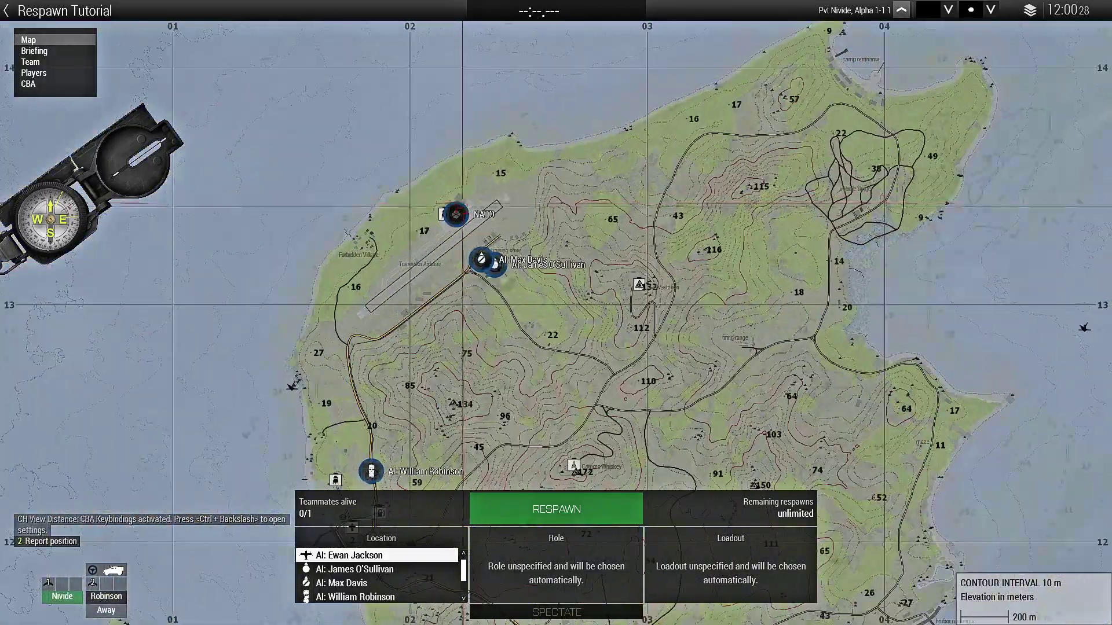
{"action": "left_click", "coordinate": [454, 217]}
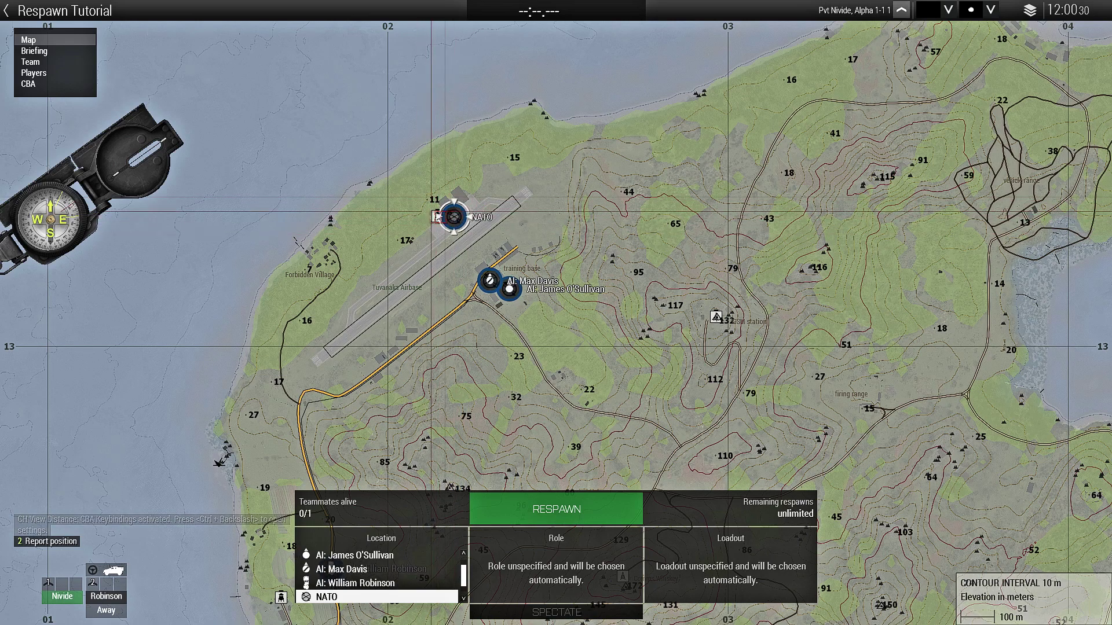
{"action": "left_click", "coordinate": [554, 520]}
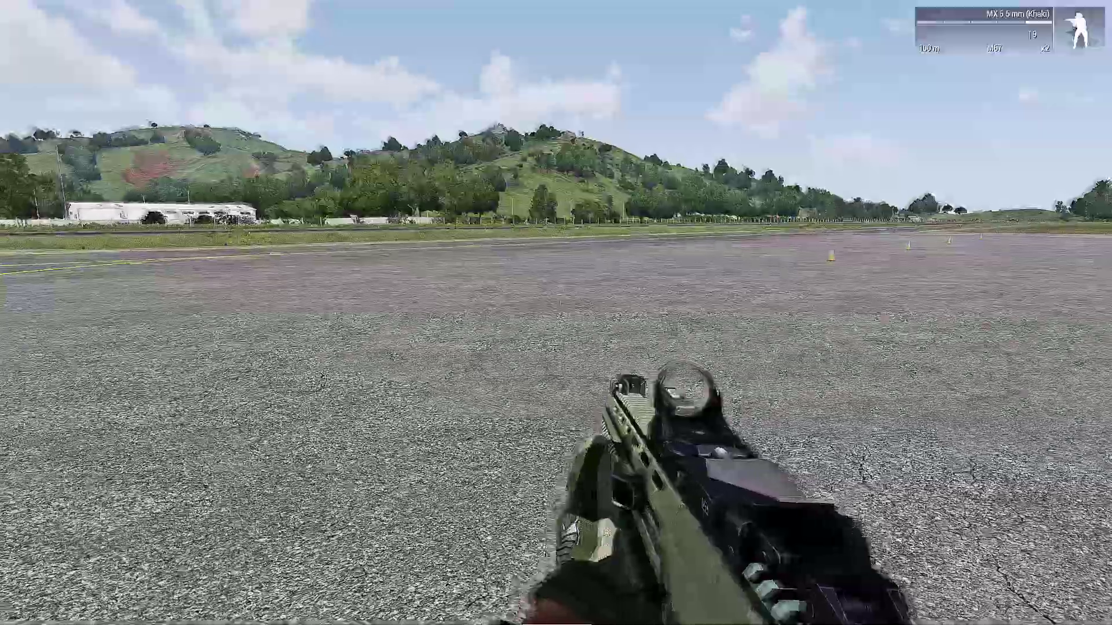
Walk across the airbase apron onto the grass beside the runway and trigger the offered action there
{"action": "key", "text": "w"}
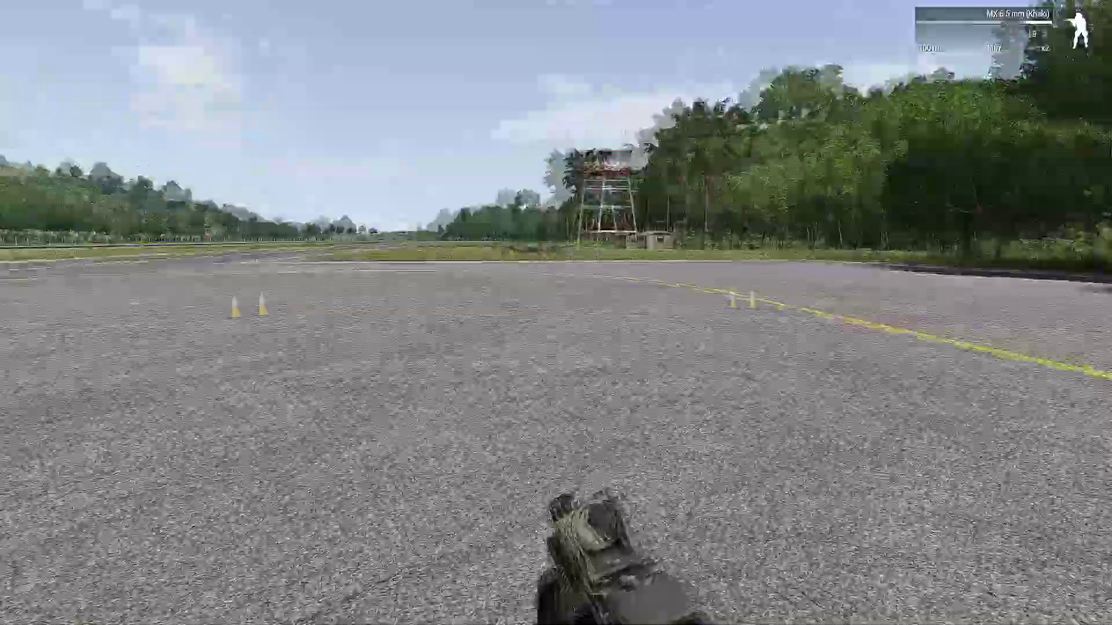
{"action": "key", "text": "w"}
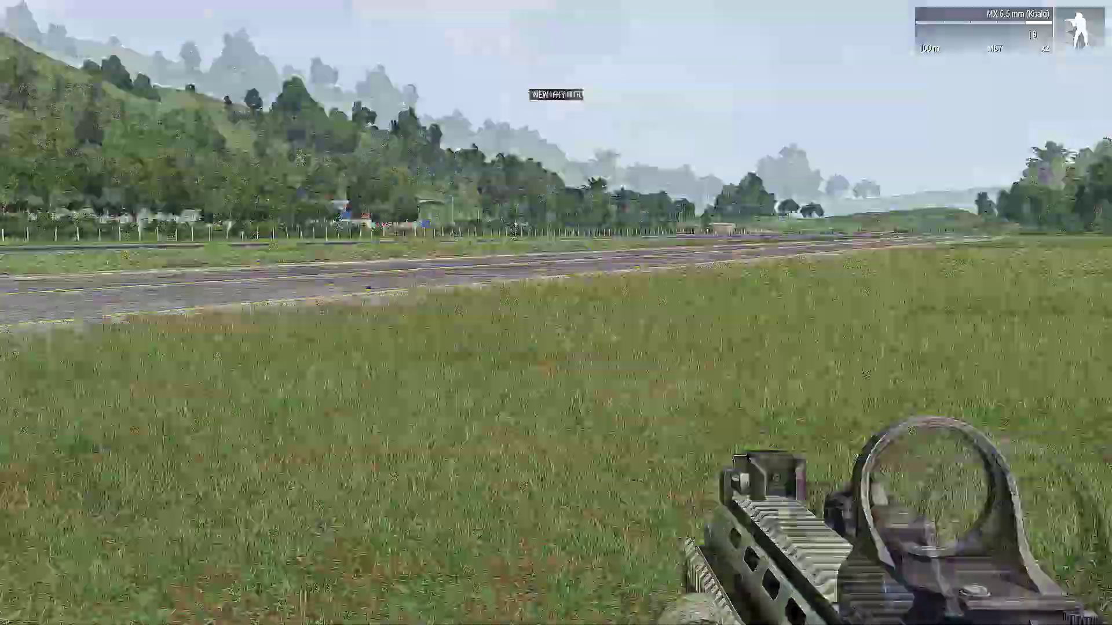
{"action": "key", "text": "space"}
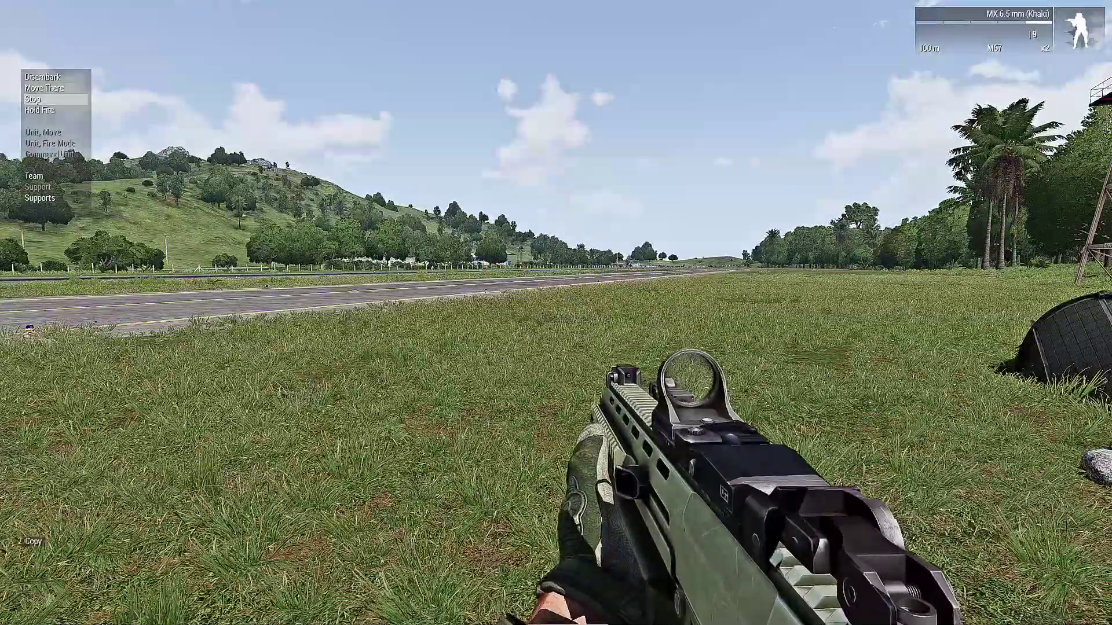
{"action": "key", "text": "space"}
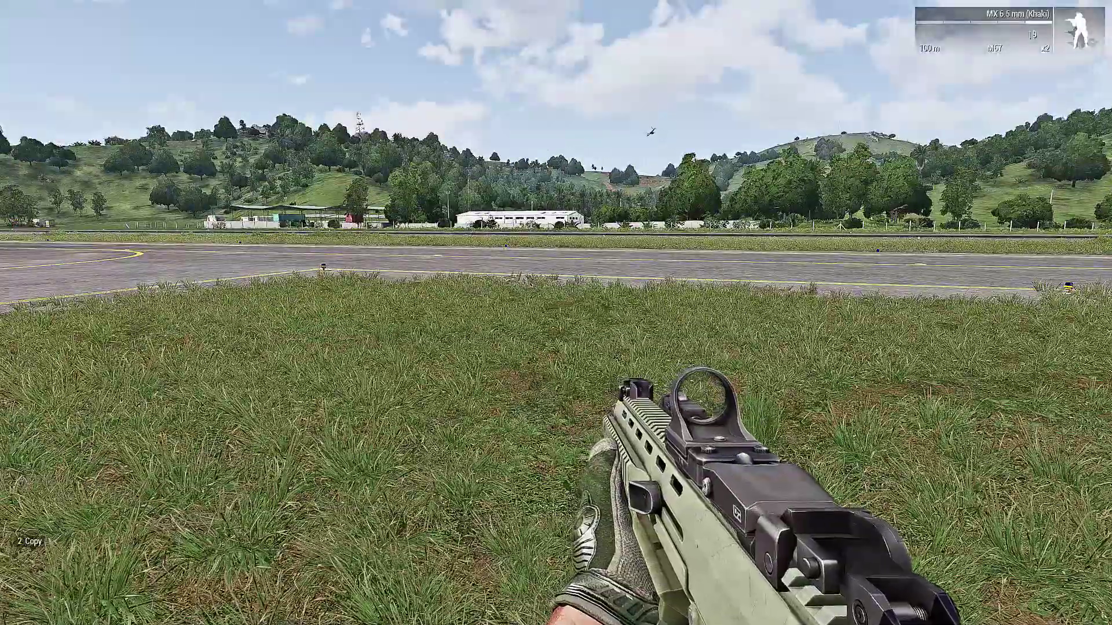
Force a respawn and spawn aboard the aircraft flown by the AI teammate
{"action": "key", "text": "Escape"}
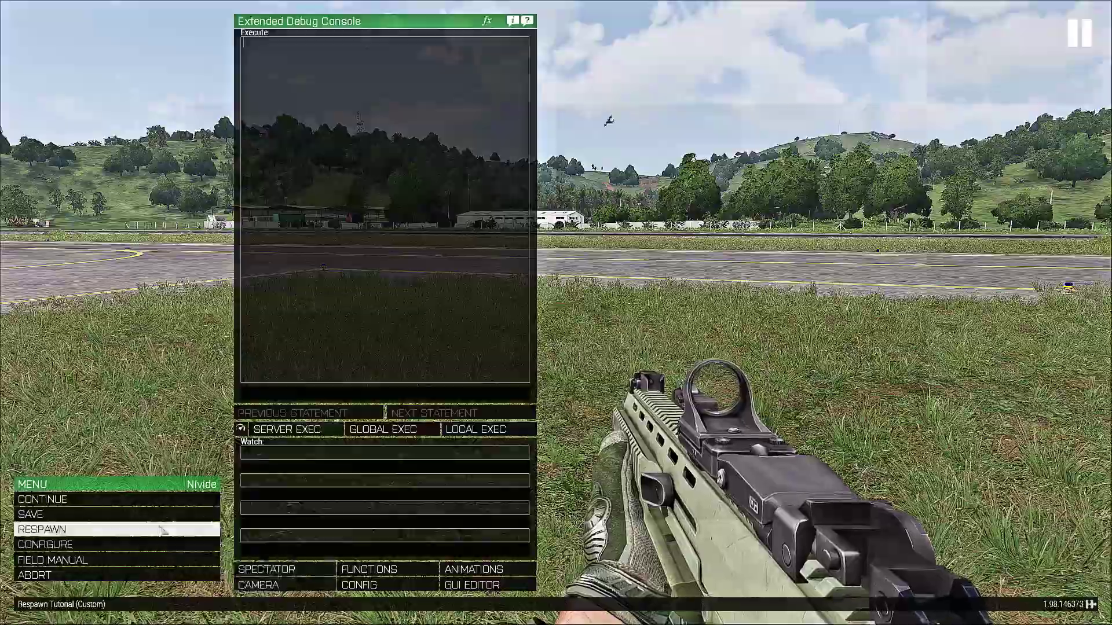
{"action": "left_click", "coordinate": [162, 530]}
{"action": "left_click", "coordinate": [480, 343]}
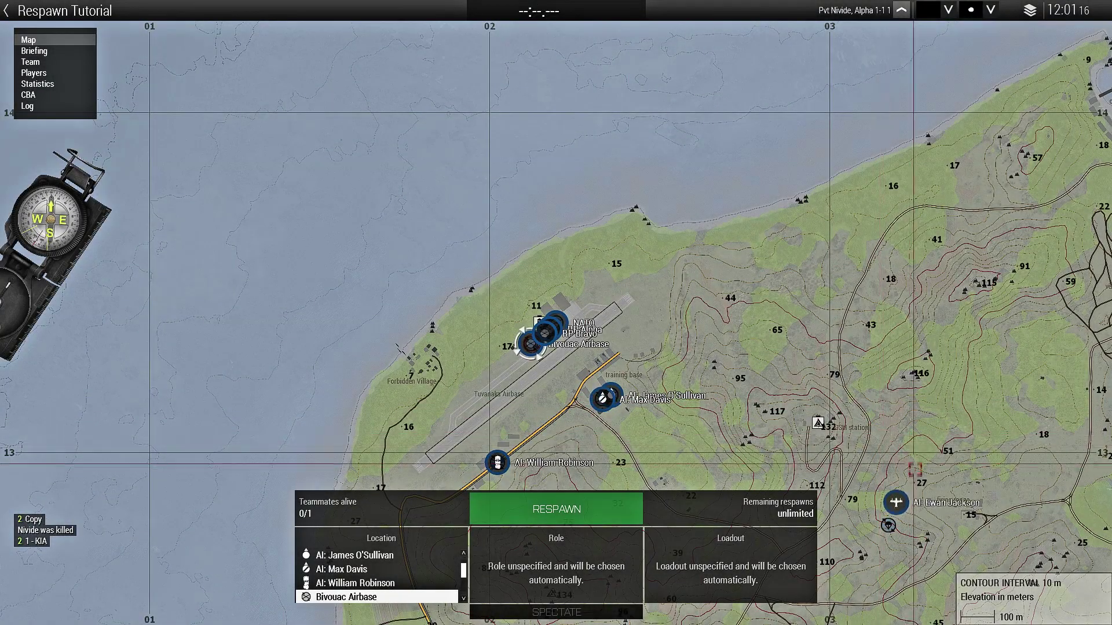
{"action": "left_click", "coordinate": [554, 515]}
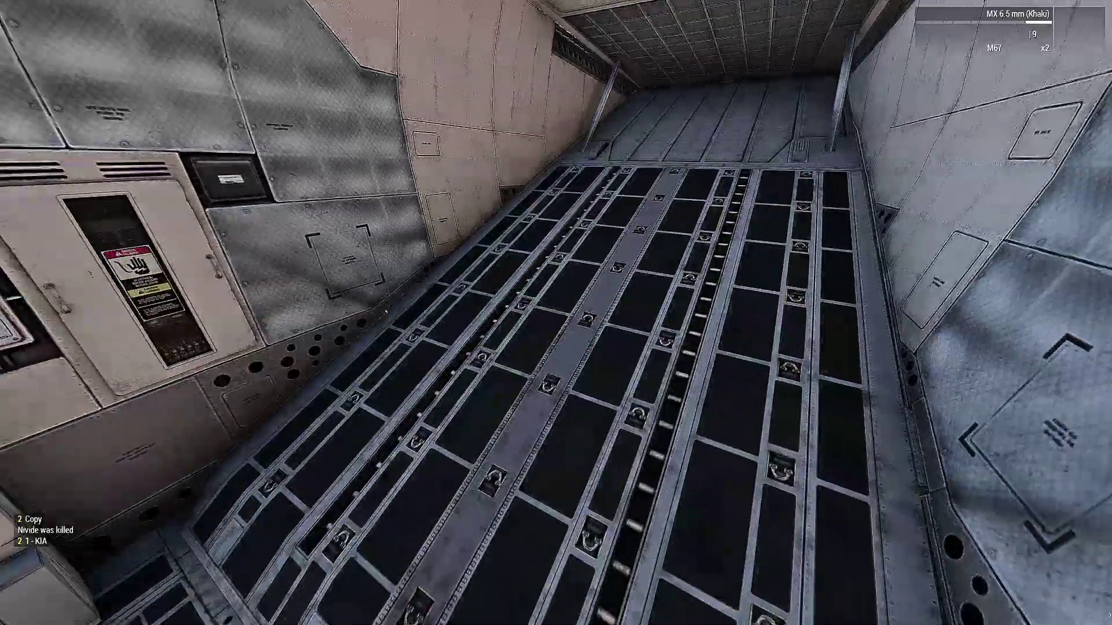
Open the aircraft's rear ramp and look through the crate inventory for steerable parachutes
{"action": "scroll", "coordinate": [556, 313], "scroll_direction": "down", "scroll_amount": 1}
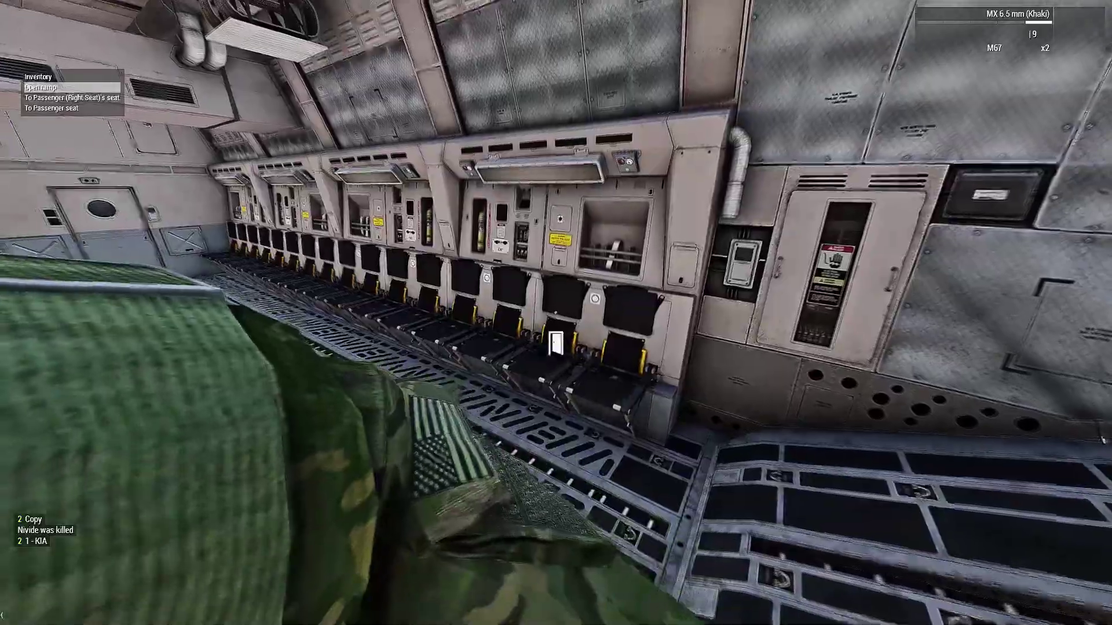
{"action": "middle_click", "coordinate": [556, 313]}
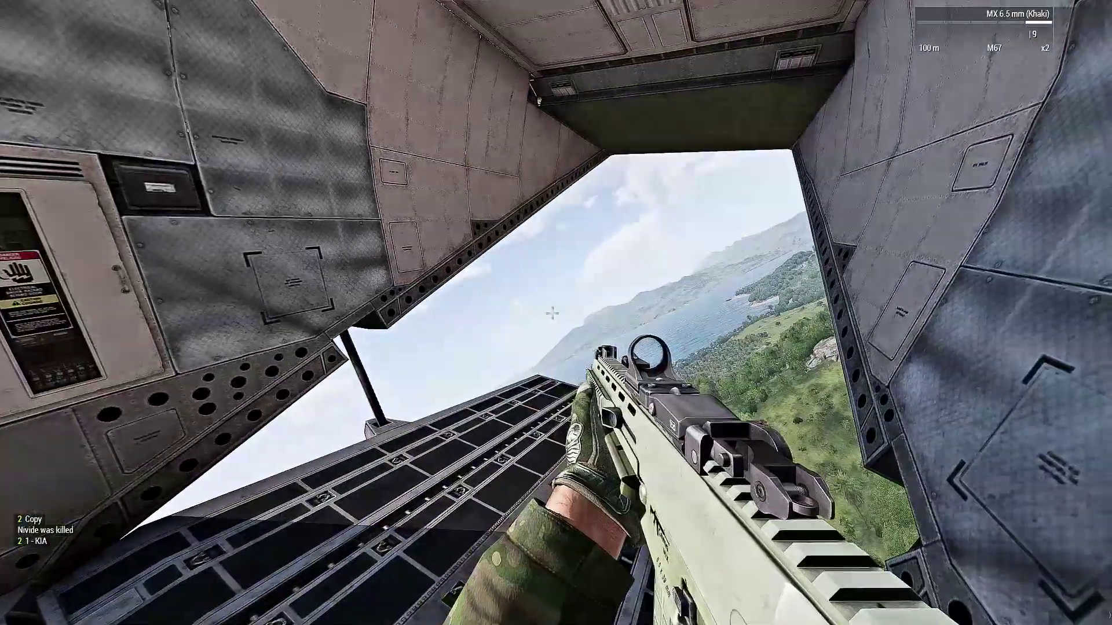
{"action": "key", "text": "i"}
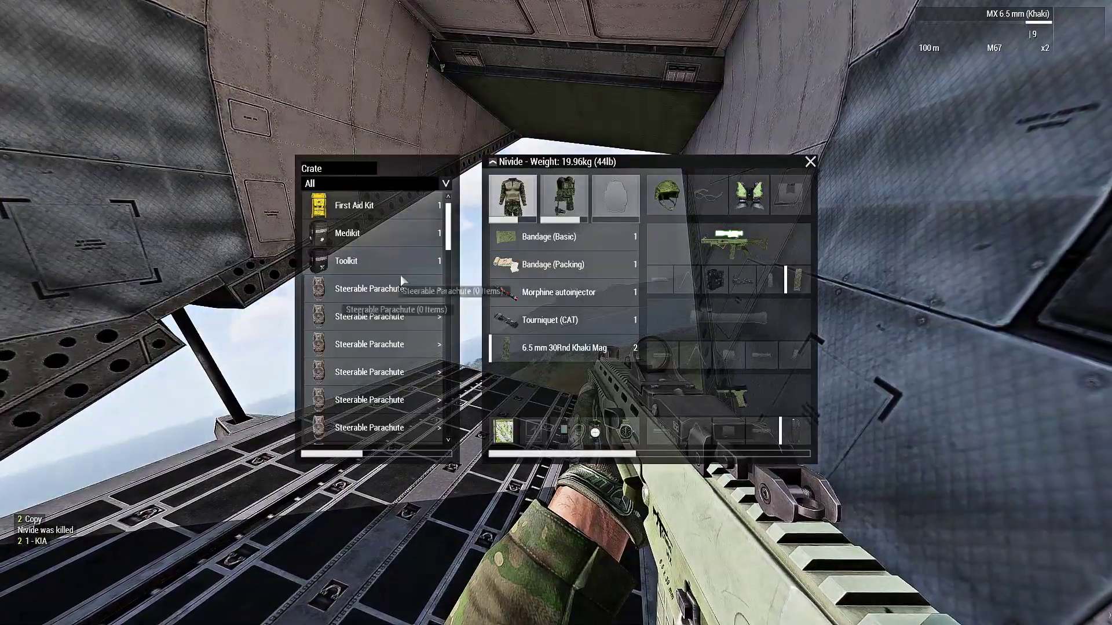
{"action": "key", "text": "i"}
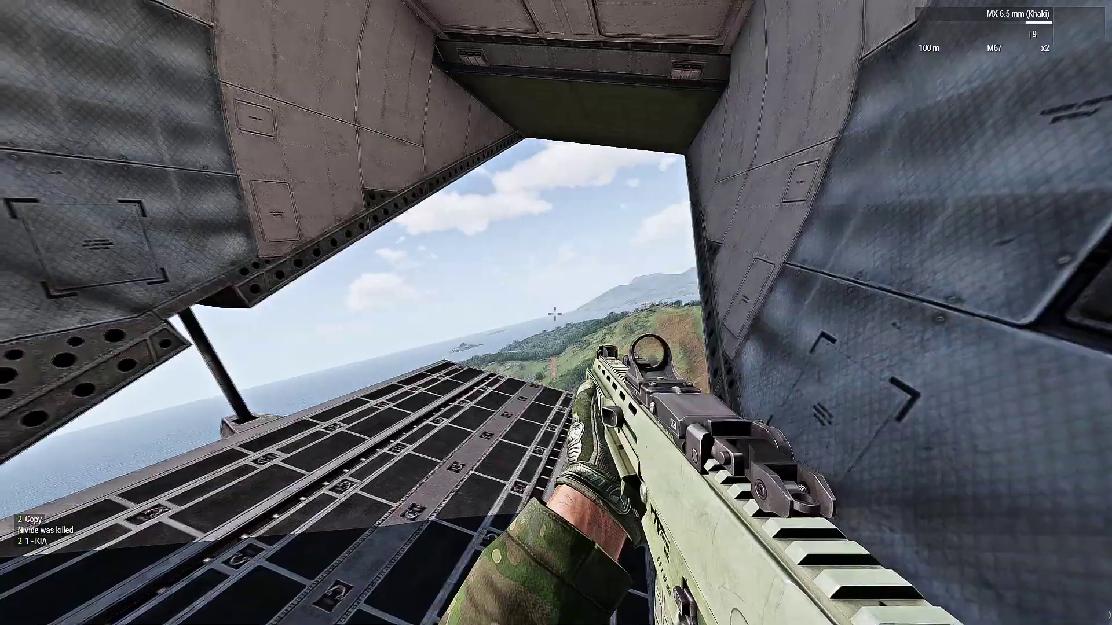
Examine the respawn markers around Tuvanaka Airbase on the map and return to the first-person view
{"action": "key", "text": "m"}
{"action": "scroll", "coordinate": [543, 336], "scroll_direction": "down", "scroll_amount": 2}
{"action": "scroll", "coordinate": [538, 332], "scroll_direction": "down", "scroll_amount": 1}
{"action": "scroll", "coordinate": [528, 330], "scroll_direction": "up", "scroll_amount": 1}
{"action": "scroll", "coordinate": [528, 330], "scroll_direction": "up", "scroll_amount": 2}
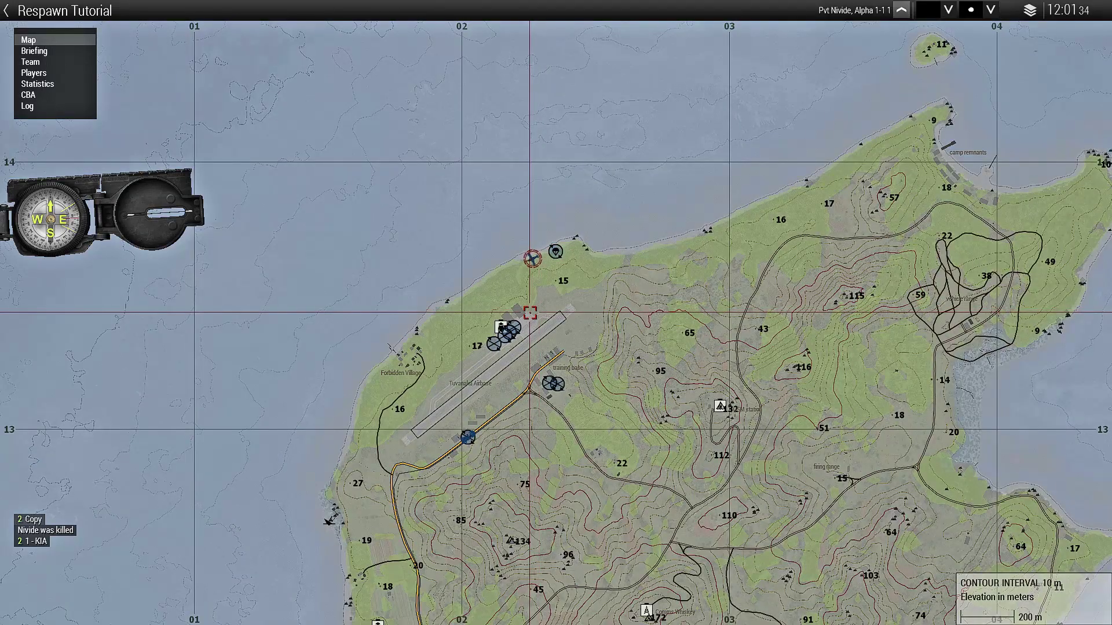
{"action": "key", "text": "m"}
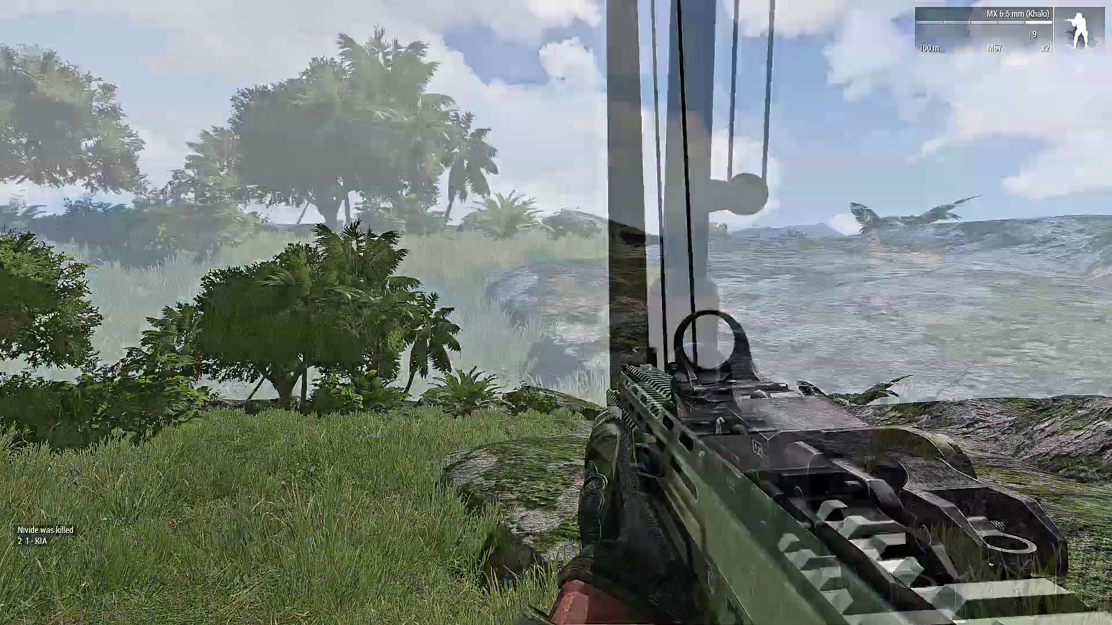
Force a respawn from the rocky clearing, spawn on the AI teammate inside the training base building, and walk into the corridor
{"action": "key", "text": "w"}
{"action": "key", "text": "r"}
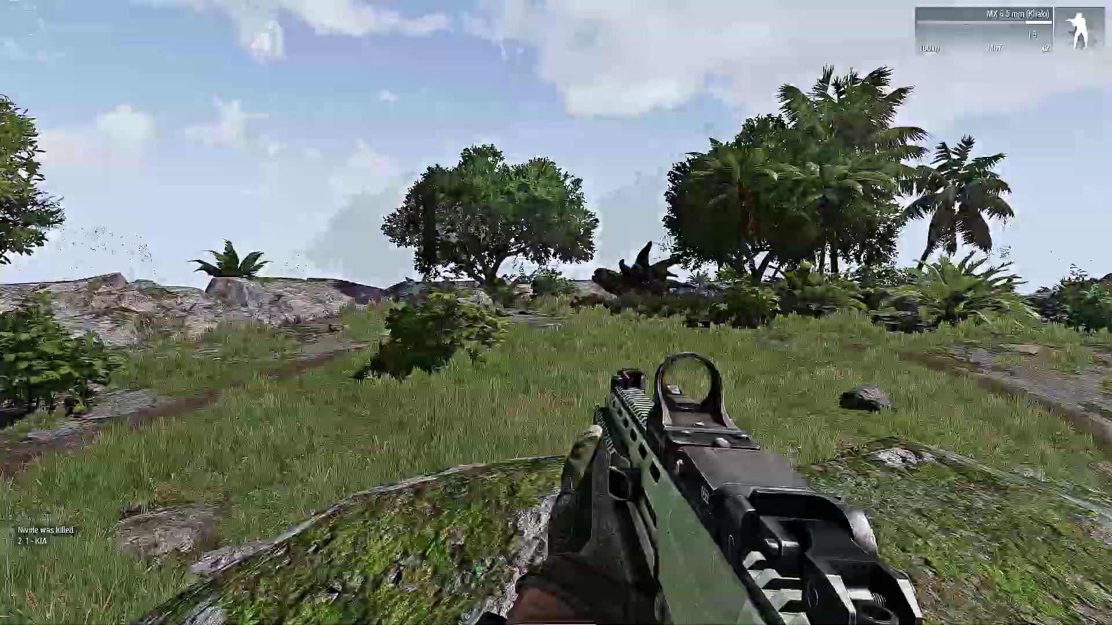
{"action": "key", "text": "Escape"}
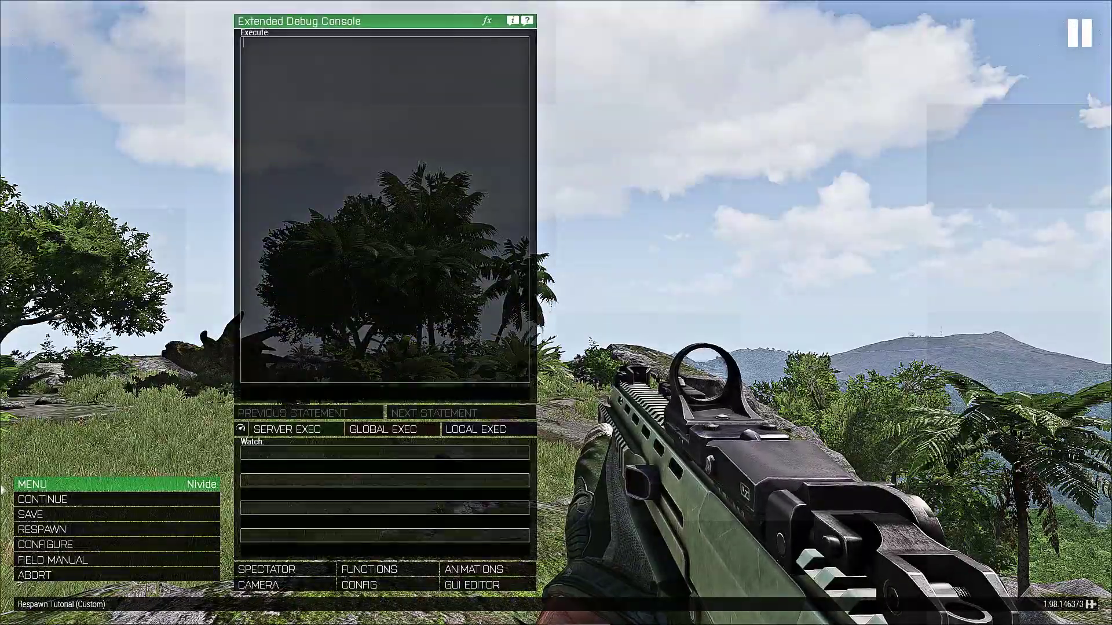
{"action": "left_click", "coordinate": [455, 338]}
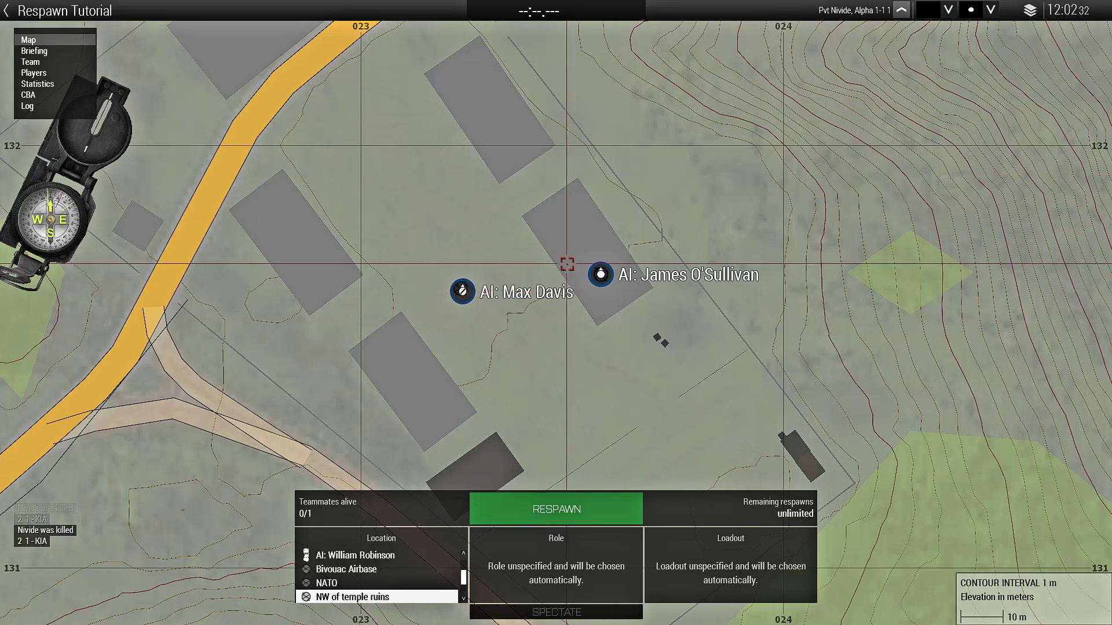
{"action": "left_click", "coordinate": [600, 275]}
{"action": "left_click", "coordinate": [553, 517]}
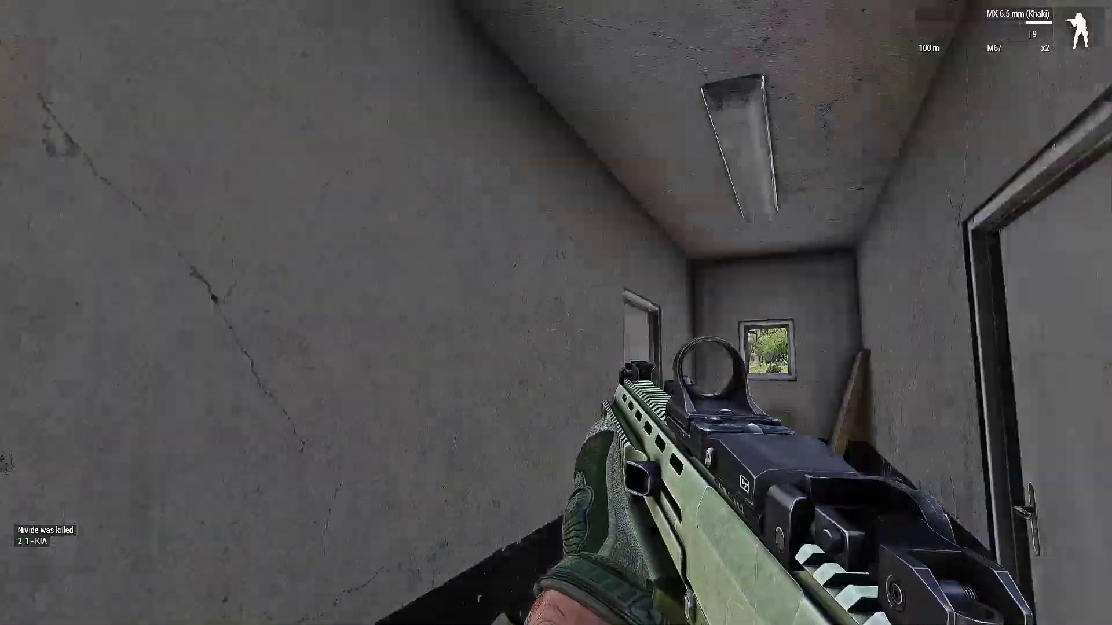
{"action": "key", "text": "w"}
{"action": "key", "text": "w"}
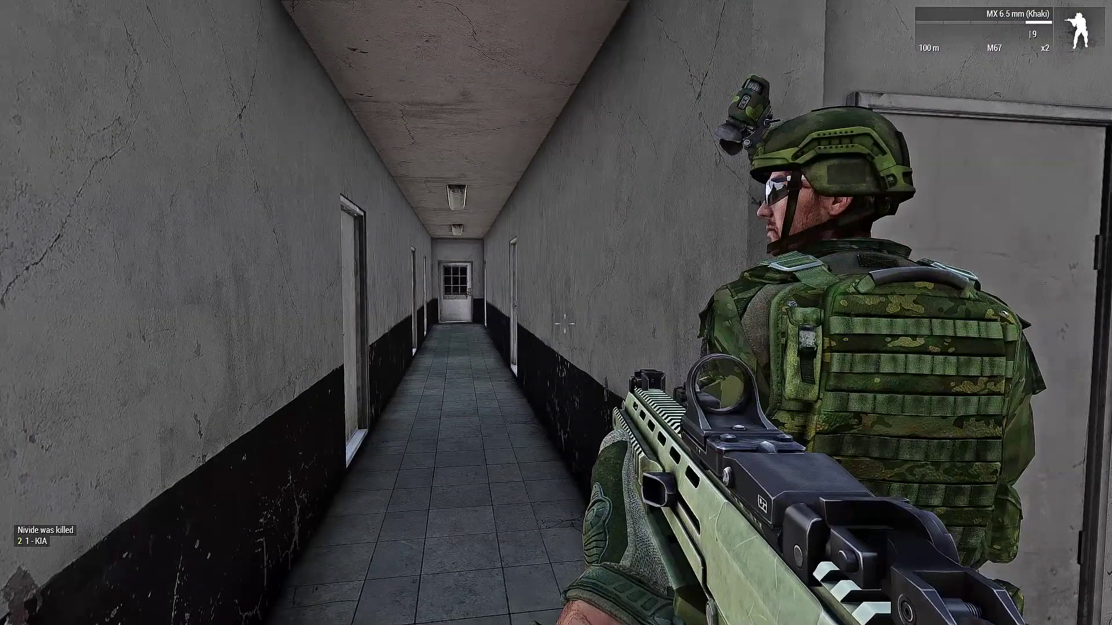
Force another respawn and spawn on the AI teammate standing outdoors at the training base
{"action": "key", "text": "Escape"}
{"action": "left_click", "coordinate": [64, 535]}
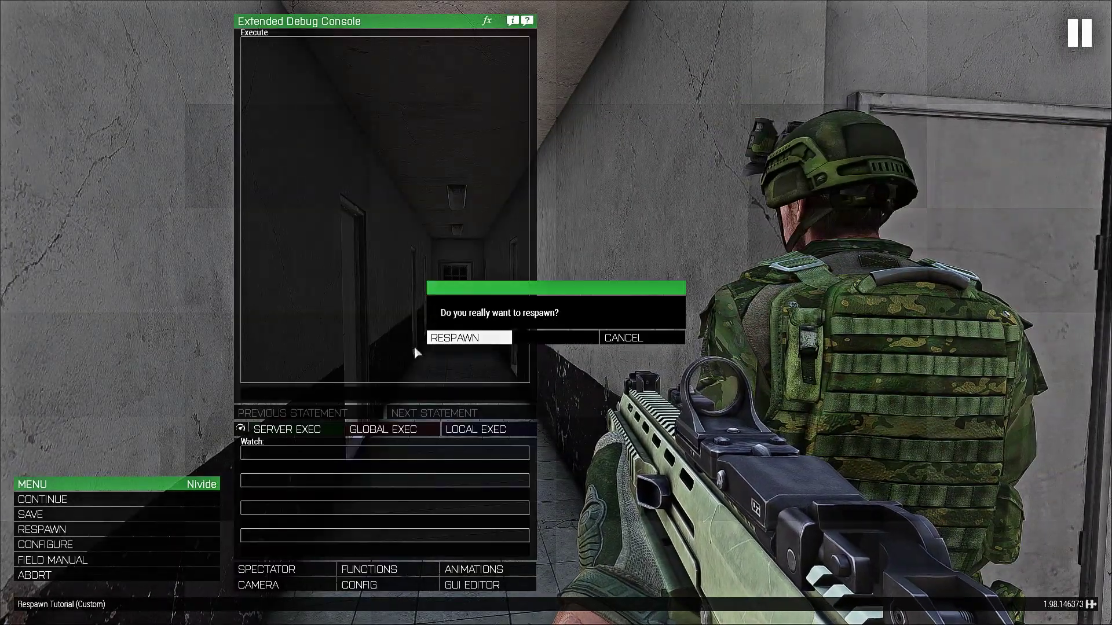
{"action": "left_click", "coordinate": [444, 341]}
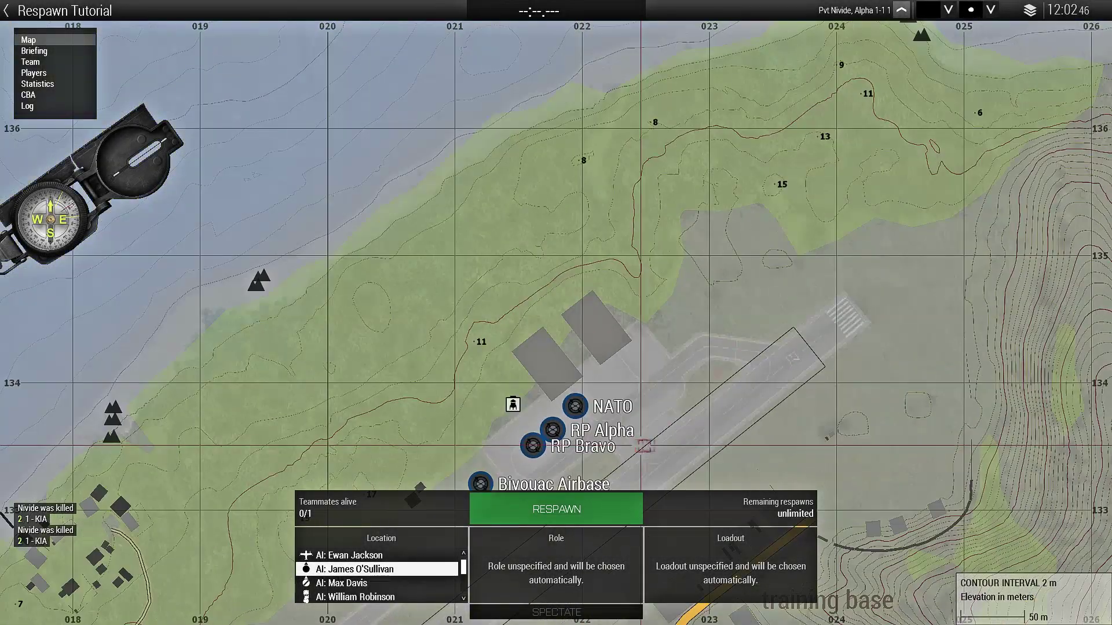
{"action": "right_click_drag", "start_coordinate": [641, 445], "coordinate": [582, 104]}
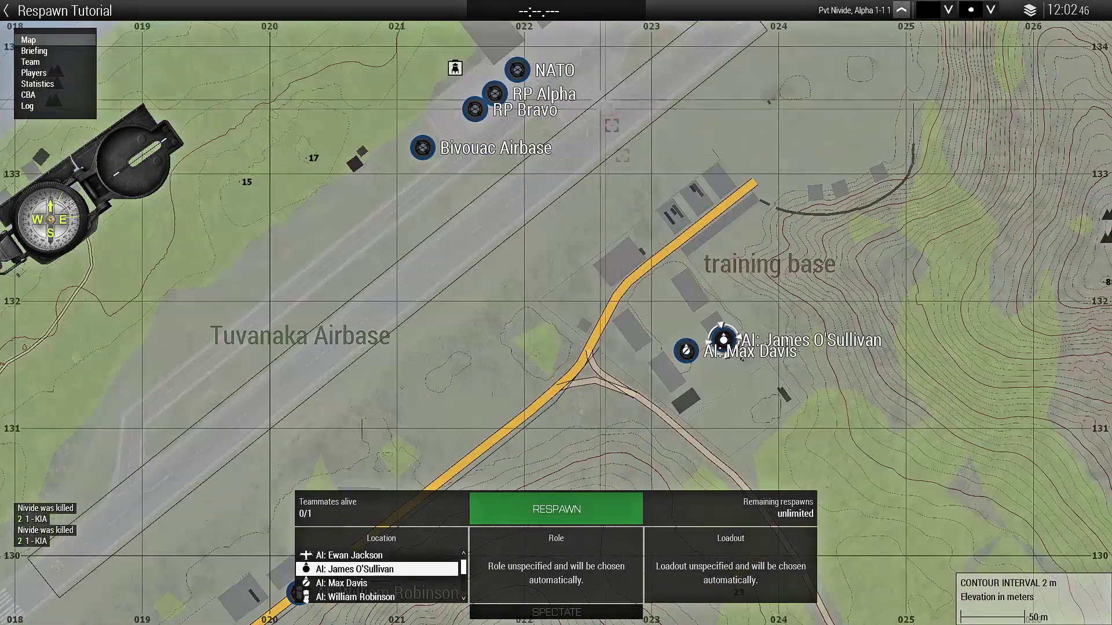
{"action": "scroll", "coordinate": [699, 351], "scroll_direction": "up", "scroll_amount": 2}
{"action": "left_click", "coordinate": [680, 350]}
{"action": "left_click", "coordinate": [617, 502]}
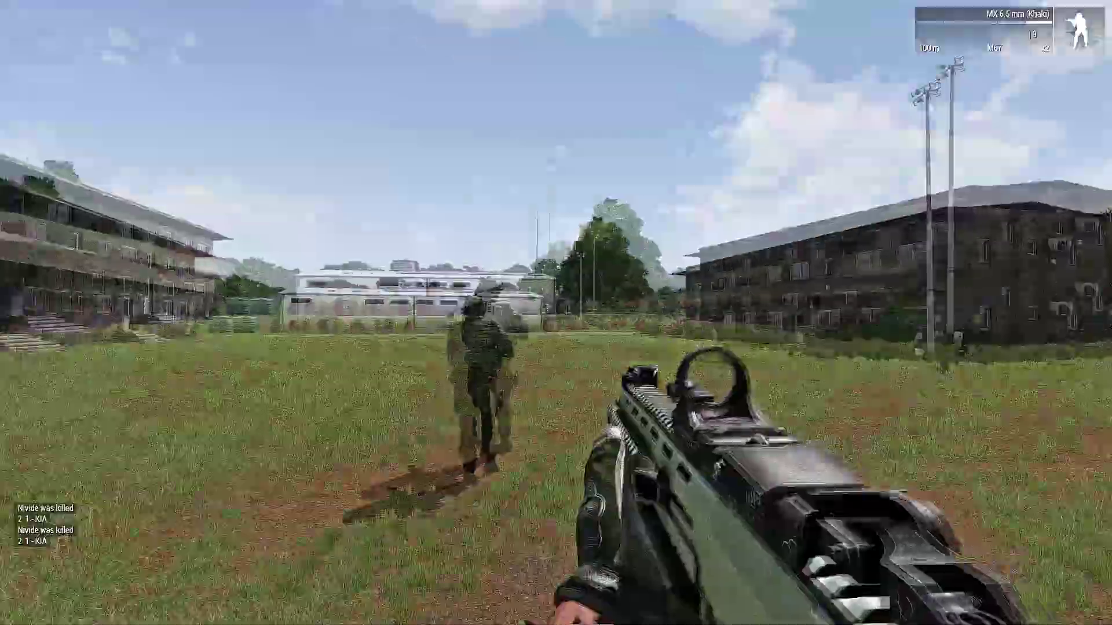
Abort the running mission and return to the scenario editor
{"action": "key", "text": "Escape"}
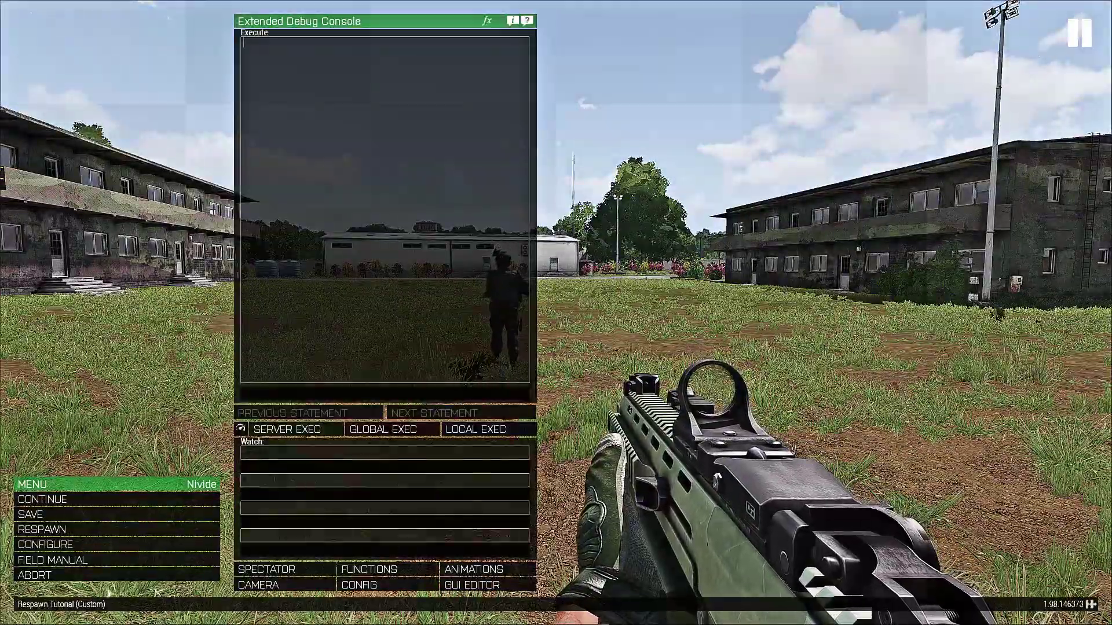
{"action": "left_click", "coordinate": [35, 575]}
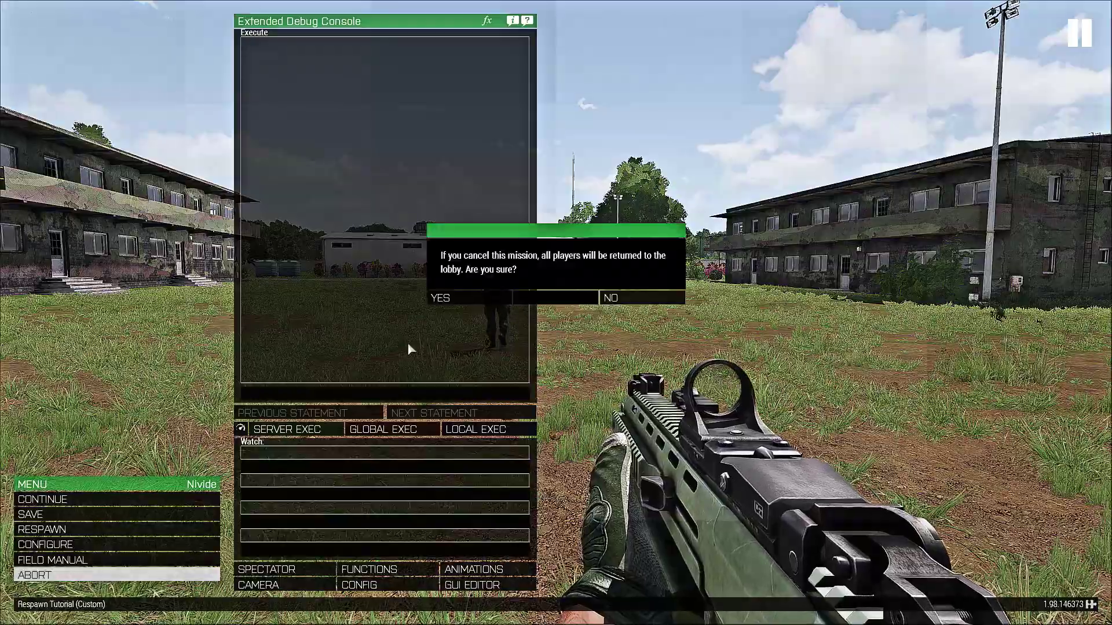
{"action": "left_click", "coordinate": [461, 296]}
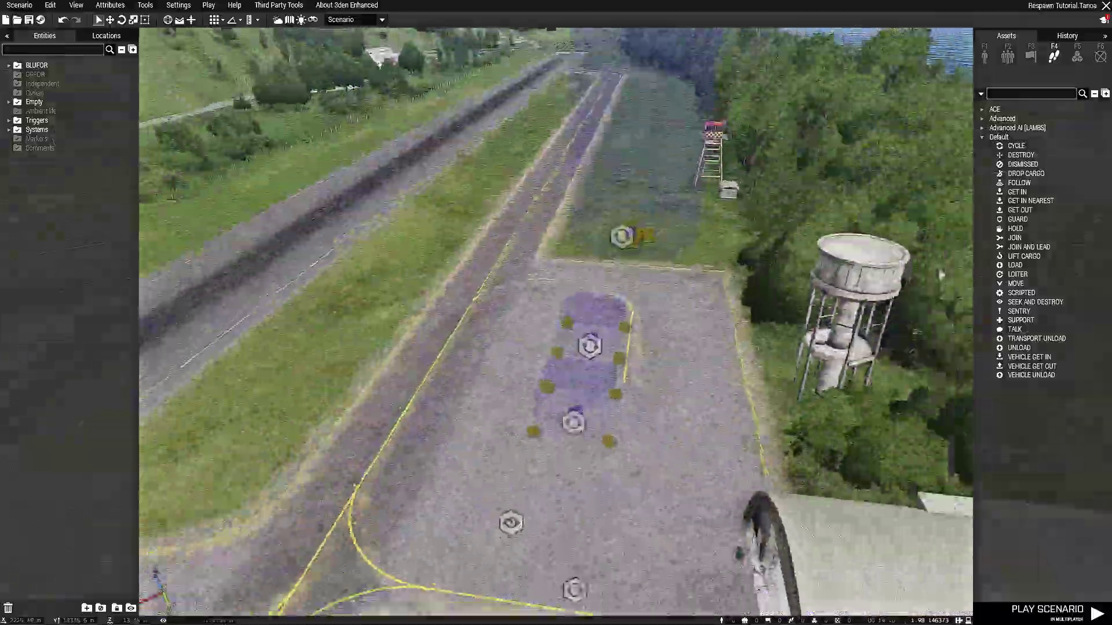
Place a multiplayer Respawn Position module on the apron, between the existing modules and the yellow taxiway lines
{"action": "right_click_drag", "start_coordinate": [942, 275], "coordinate": [636, 167]}
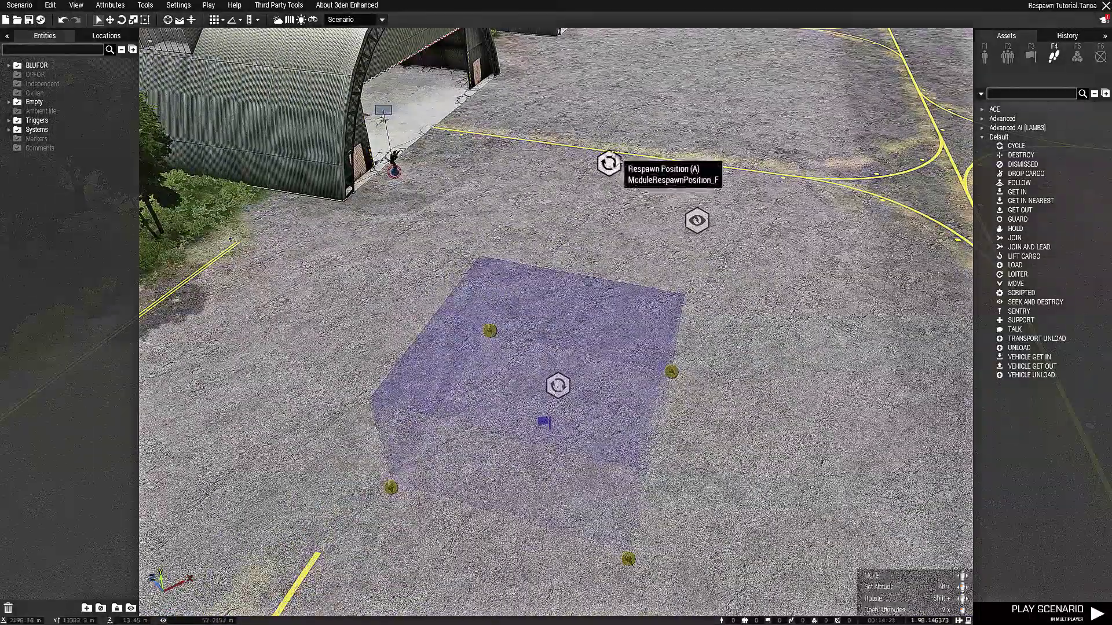
{"action": "key", "text": "d"}
{"action": "key", "text": "w"}
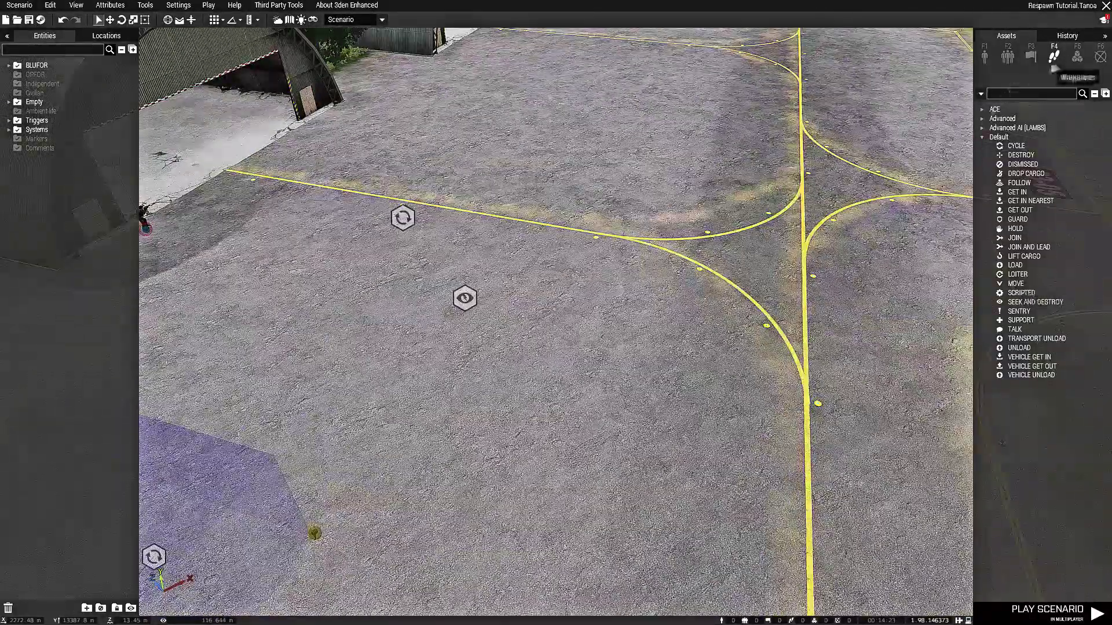
{"action": "left_click", "coordinate": [1076, 56]}
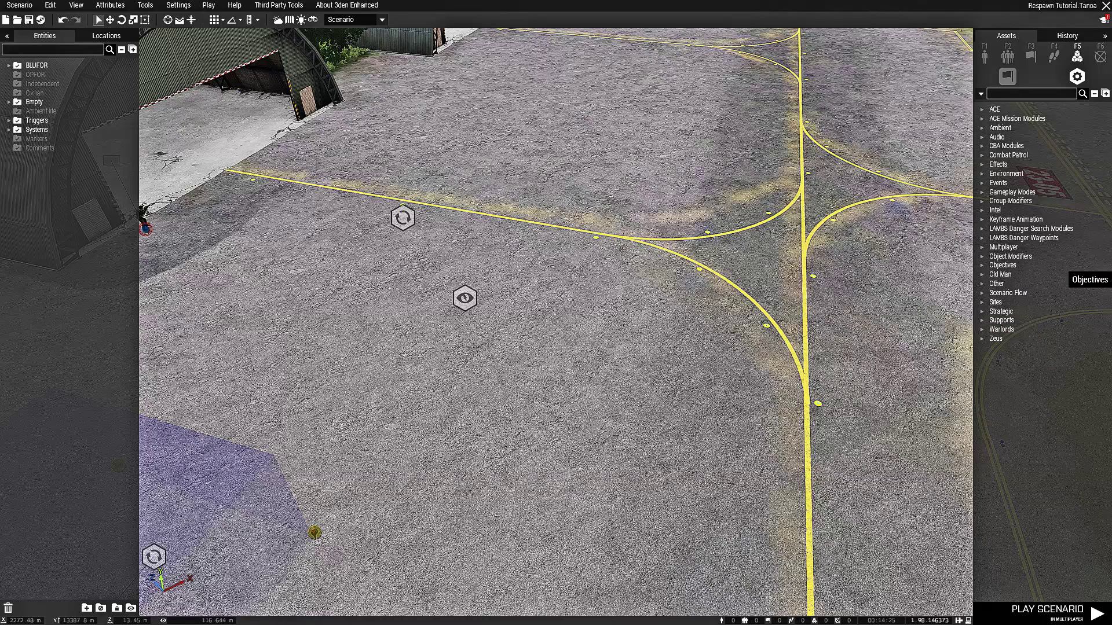
{"action": "left_click", "coordinate": [982, 248]}
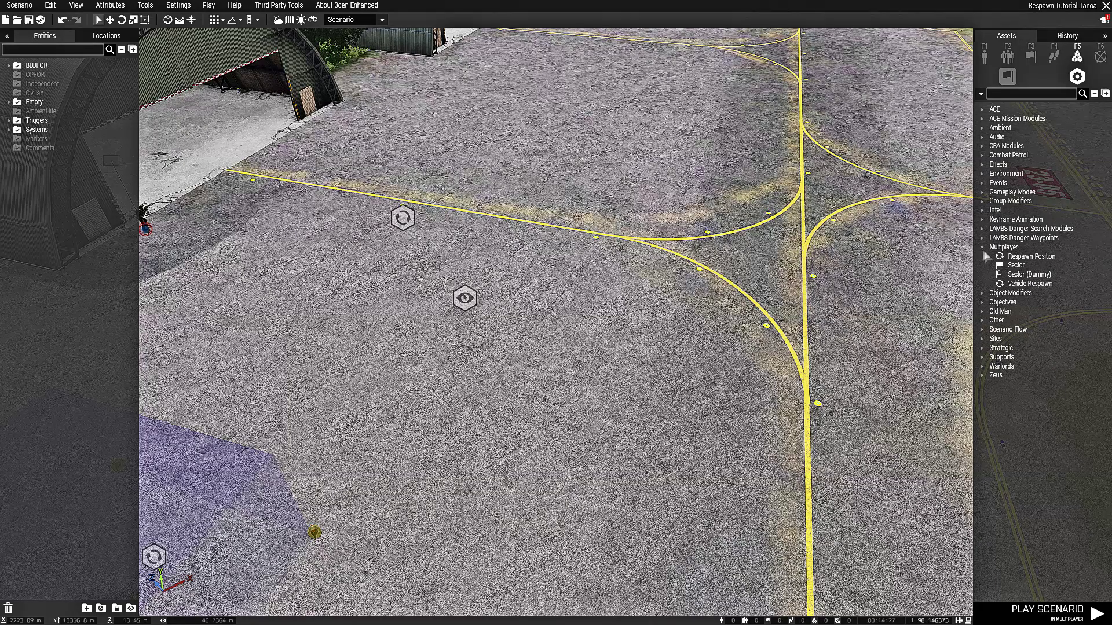
{"action": "left_click", "coordinate": [1025, 256]}
{"action": "left_click", "coordinate": [595, 253]}
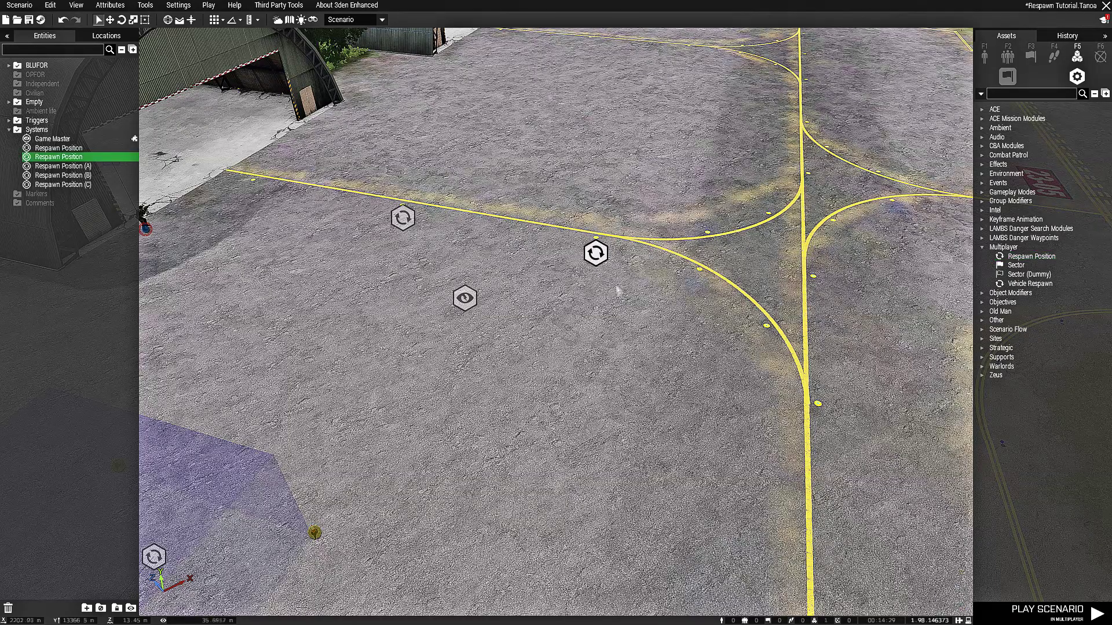
Review the new Respawn Position module's attributes and its Side options, leaving them without saving changes
{"action": "double_click", "coordinate": [597, 253]}
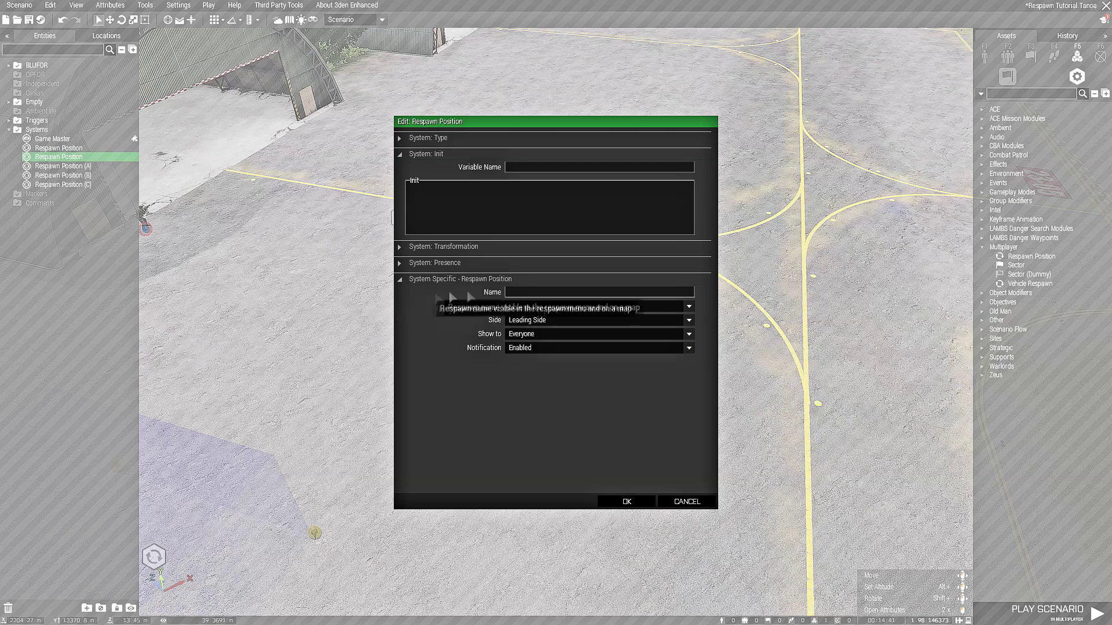
{"action": "left_click", "coordinate": [523, 321]}
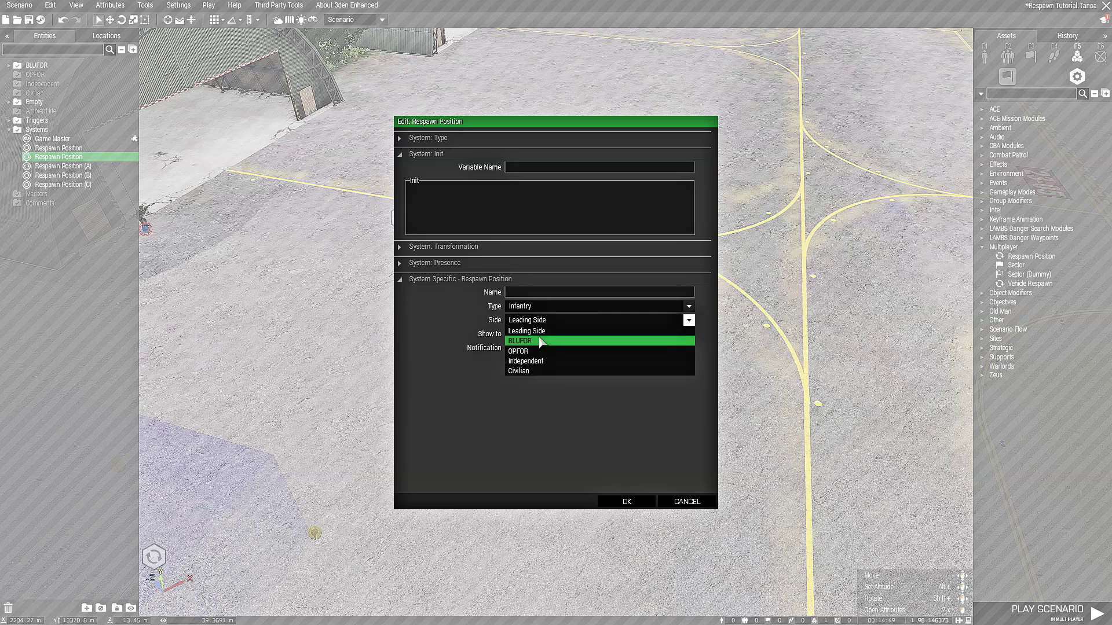
{"action": "left_click", "coordinate": [678, 507]}
Examine the existing respawn positions and their triggers laid out across the apron and the grass beyond
{"action": "scroll", "coordinate": [608, 360], "scroll_direction": "down", "scroll_amount": 4}
{"action": "right_click_drag", "start_coordinate": [608, 360], "coordinate": [527, 347]}
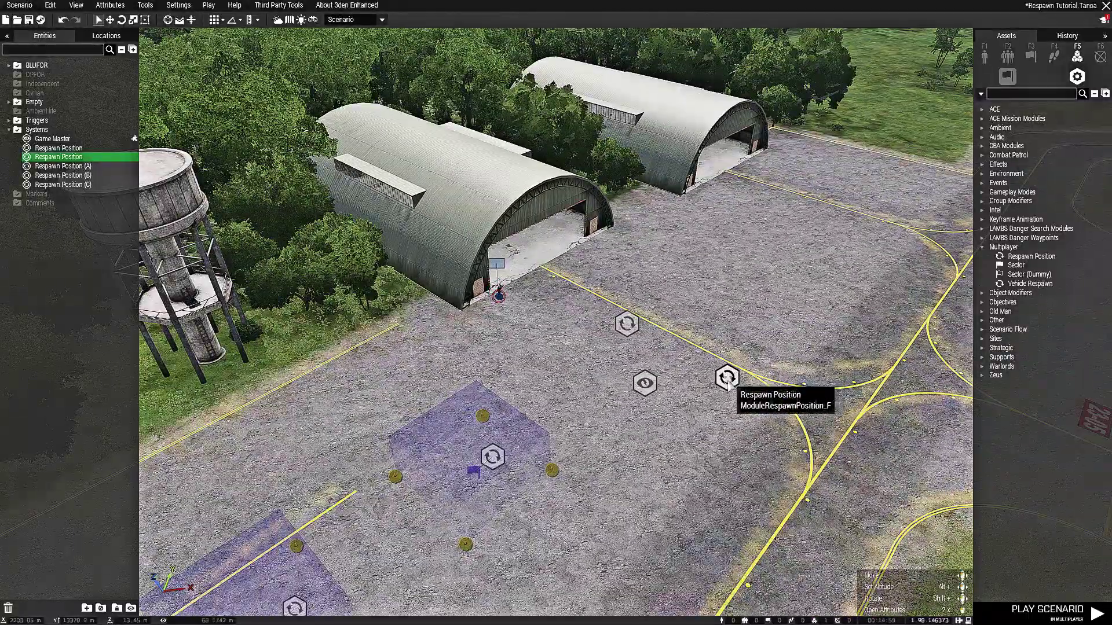
{"action": "scroll", "coordinate": [704, 394], "scroll_direction": "up", "scroll_amount": 4}
{"action": "right_click_drag", "start_coordinate": [704, 394], "coordinate": [411, 543]}
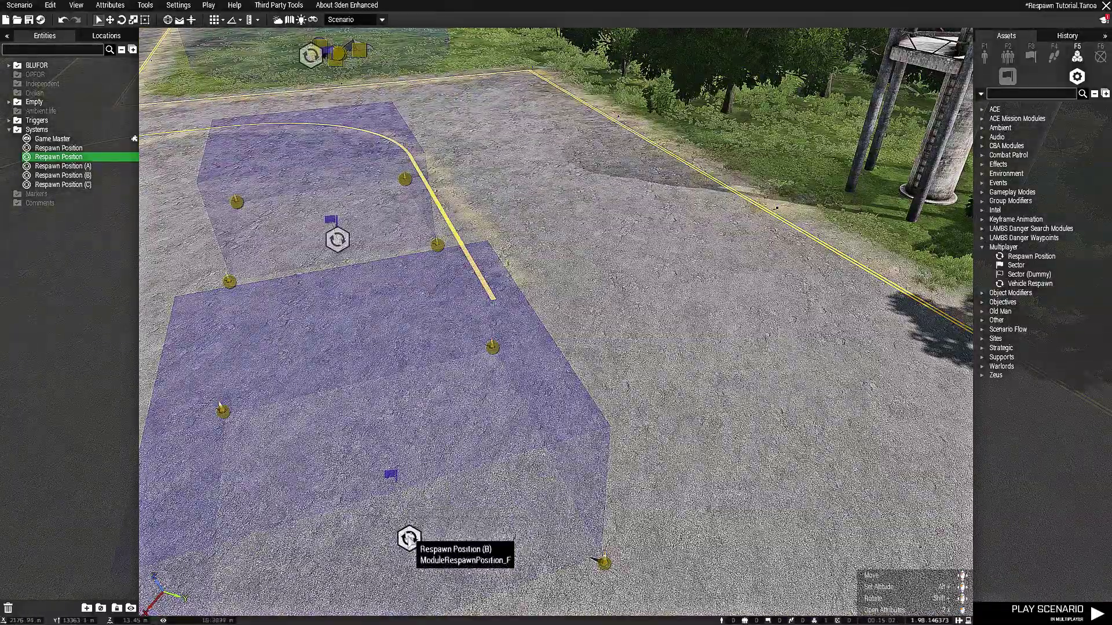
{"action": "left_click", "coordinate": [395, 484]}
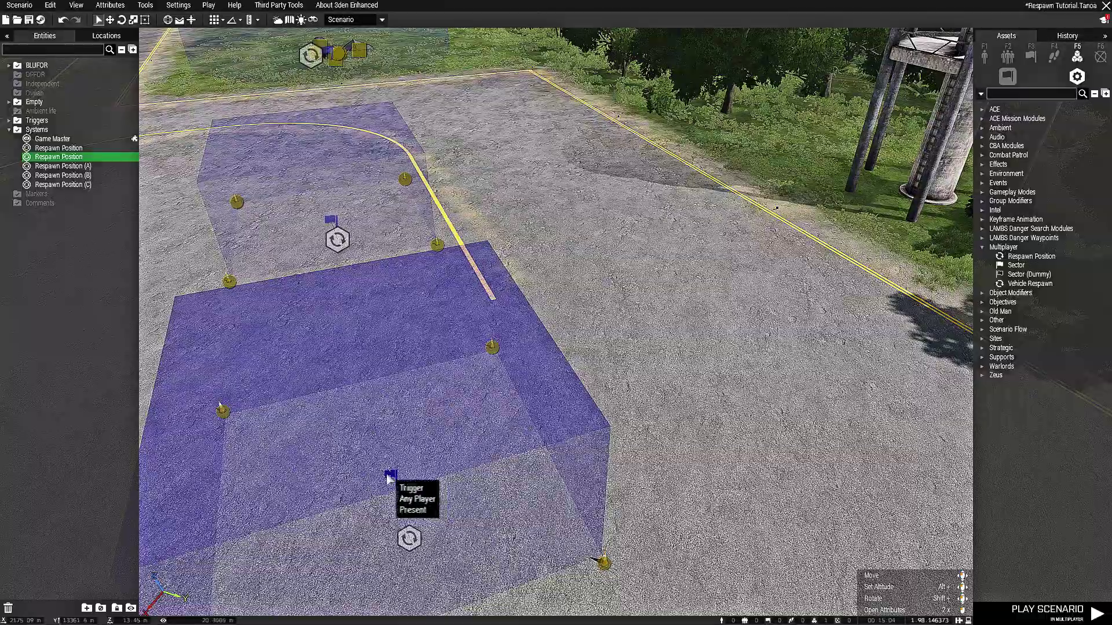
{"action": "key", "text": "w"}
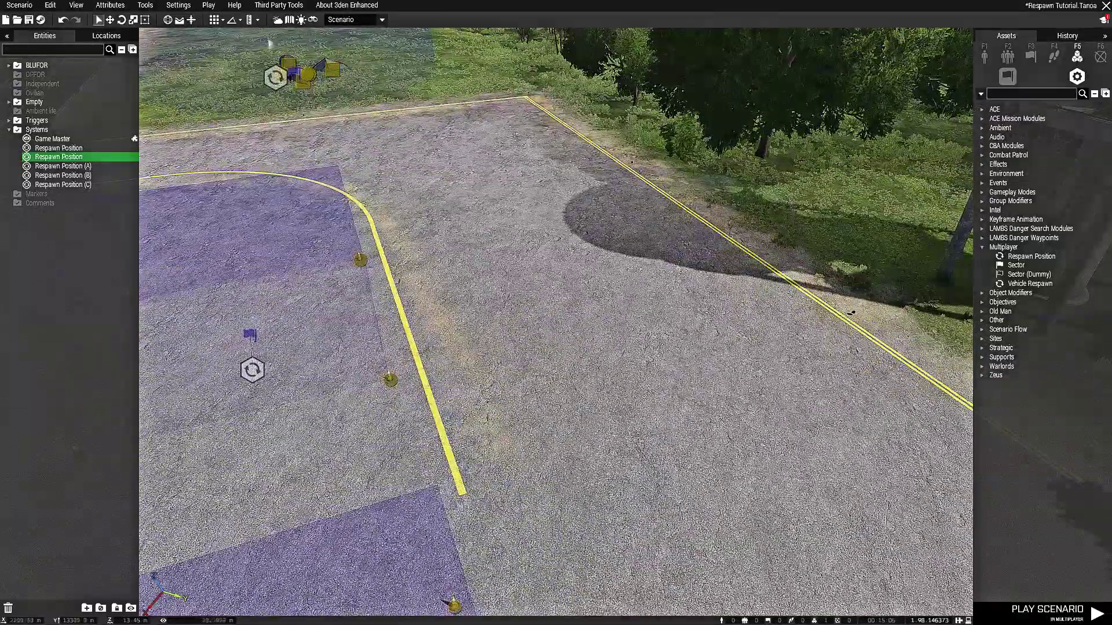
{"action": "key", "text": "q"}
{"action": "right_click_drag", "start_coordinate": [289, 74], "coordinate": [163, 344]}
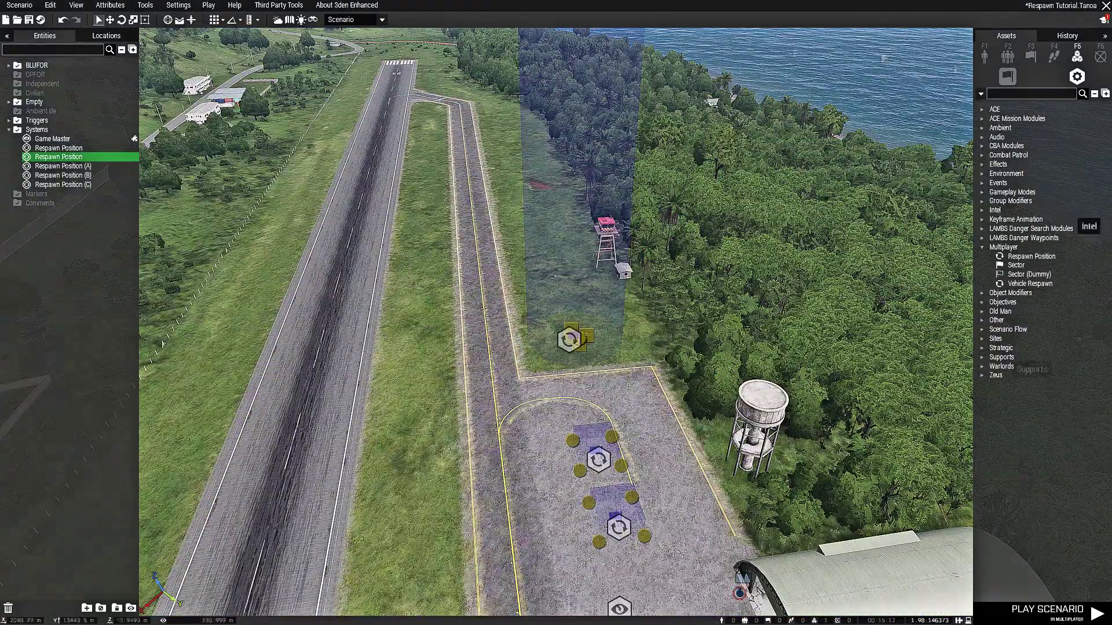
Examine the AI teammate standing on the grass beside the two-storey training base building
{"action": "key", "text": "w"}
{"action": "right_click_drag", "start_coordinate": [558, 343], "coordinate": [158, 292]}
{"action": "key", "text": "w"}
{"action": "key", "text": "w"}
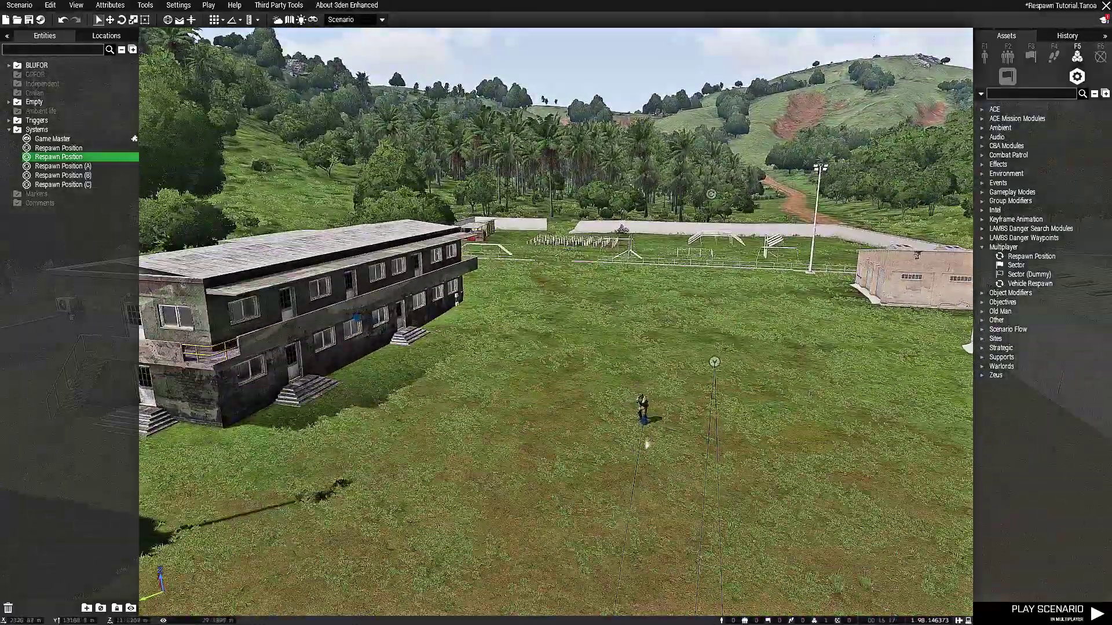
{"action": "right_click", "coordinate": [644, 426]}
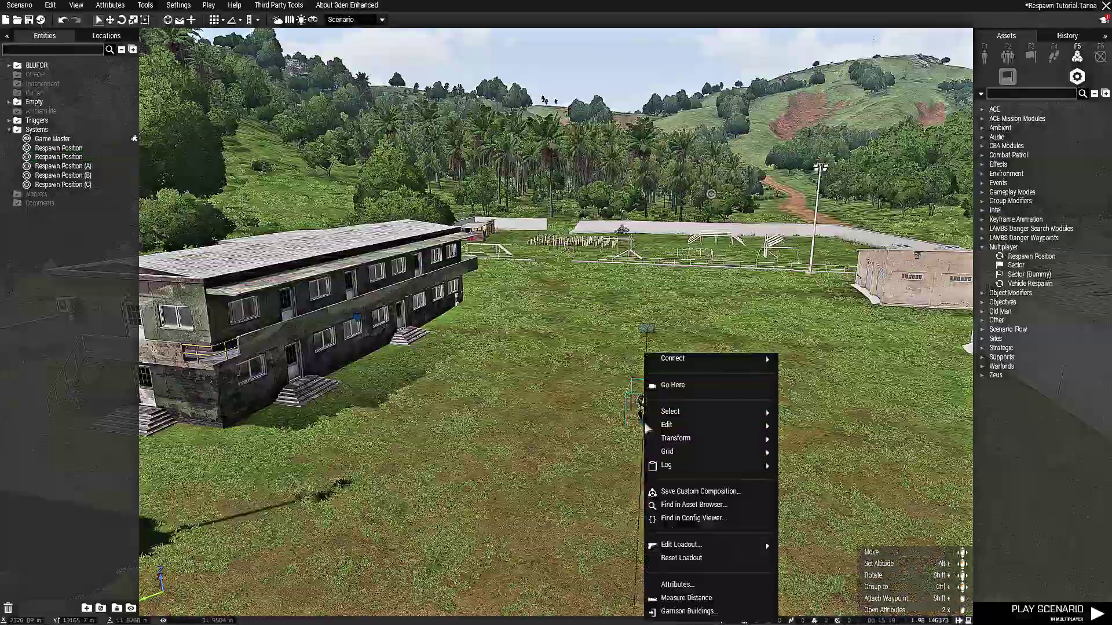
{"action": "right_click_drag", "start_coordinate": [424, 373], "coordinate": [2, 8]}
{"action": "key", "text": "w"}
Create a new scenario on the Malden 2035 terrain
{"action": "left_click", "coordinate": [5, 19]}
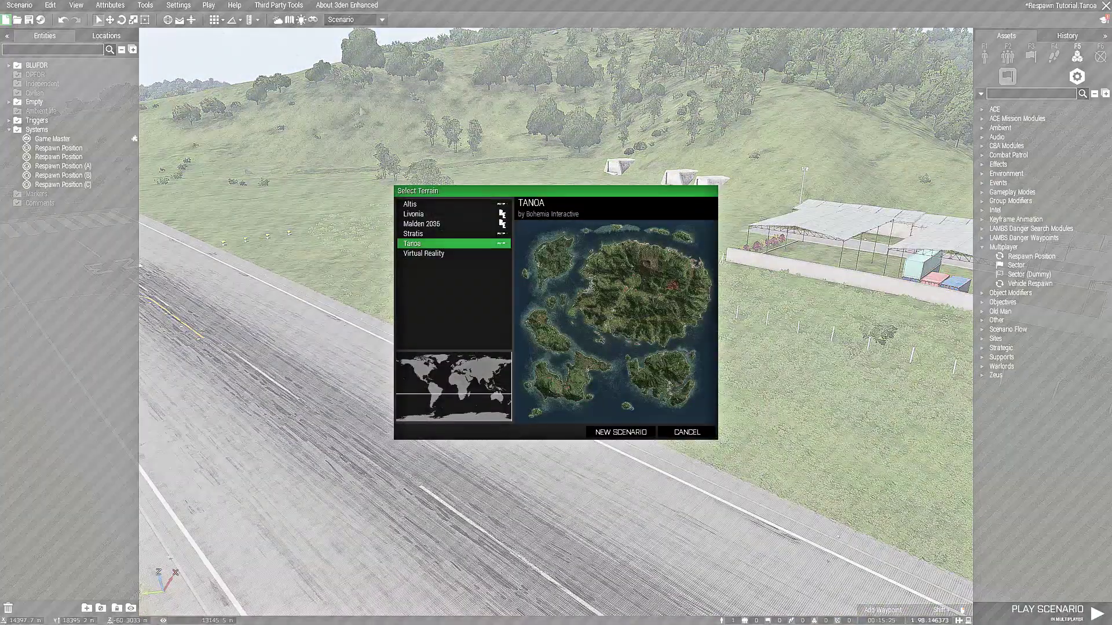
{"action": "left_click", "coordinate": [442, 206]}
{"action": "left_click", "coordinate": [437, 215]}
{"action": "left_click", "coordinate": [435, 225]}
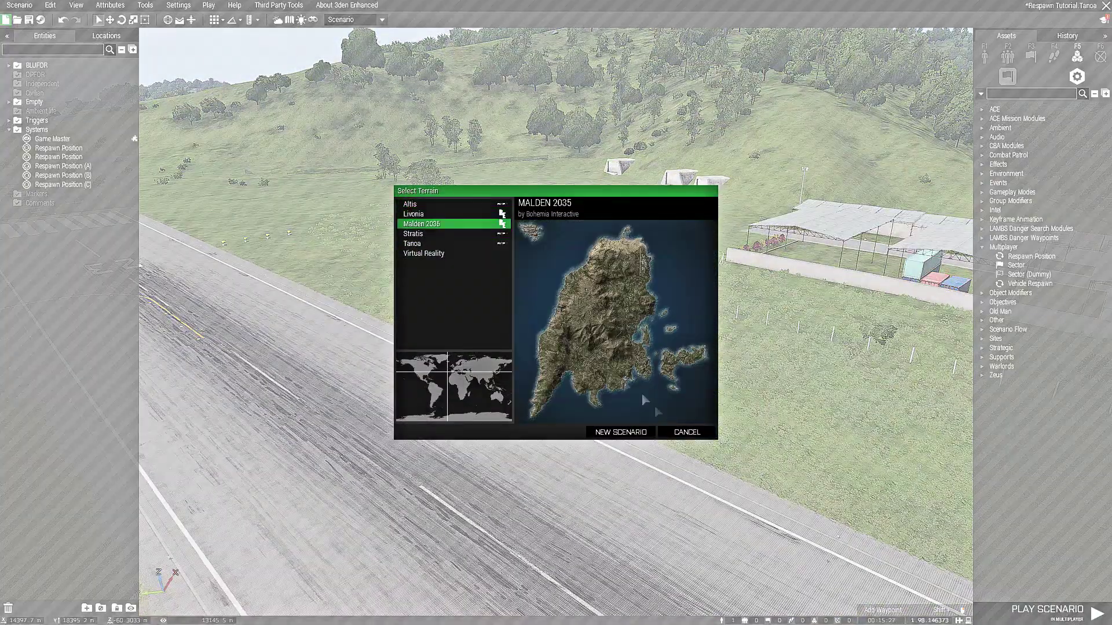
{"action": "left_click", "coordinate": [633, 435]}
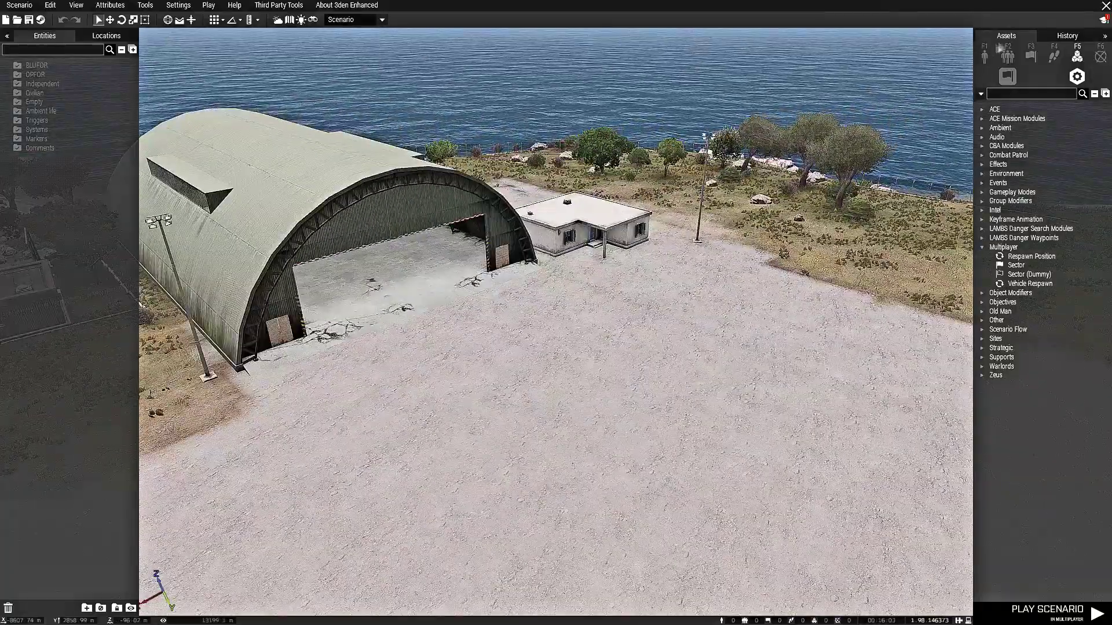
Place a BLUFOR NATO Rifleman beside the small white building next to the hangar
{"action": "left_click", "coordinate": [985, 55]}
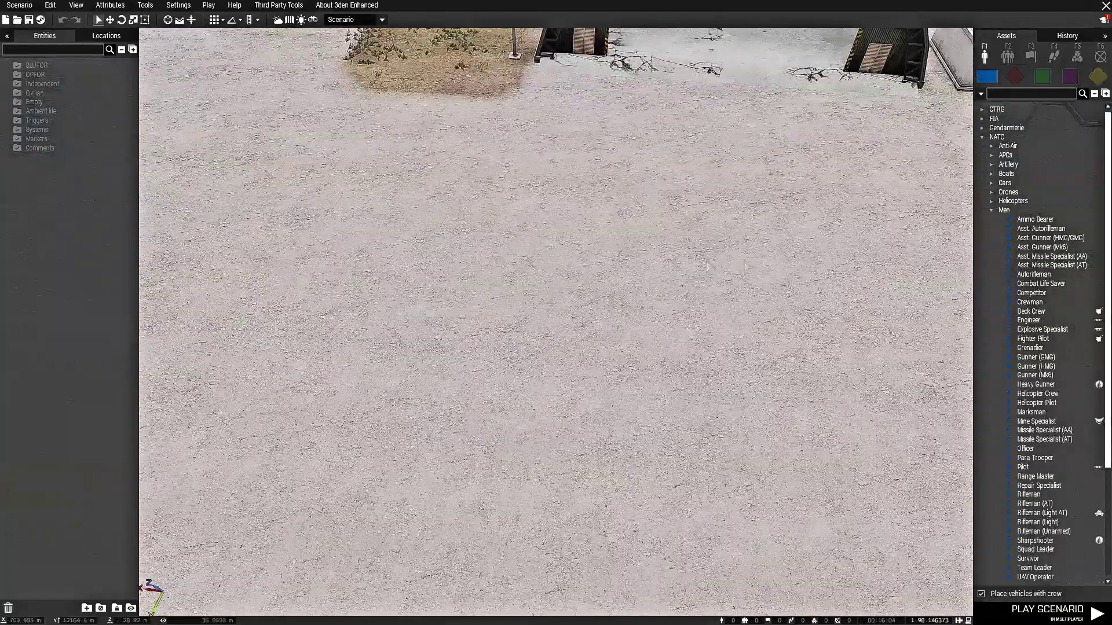
{"action": "scroll", "coordinate": [1067, 446], "scroll_direction": "down", "scroll_amount": 3}
{"action": "left_click", "coordinate": [1029, 411]}
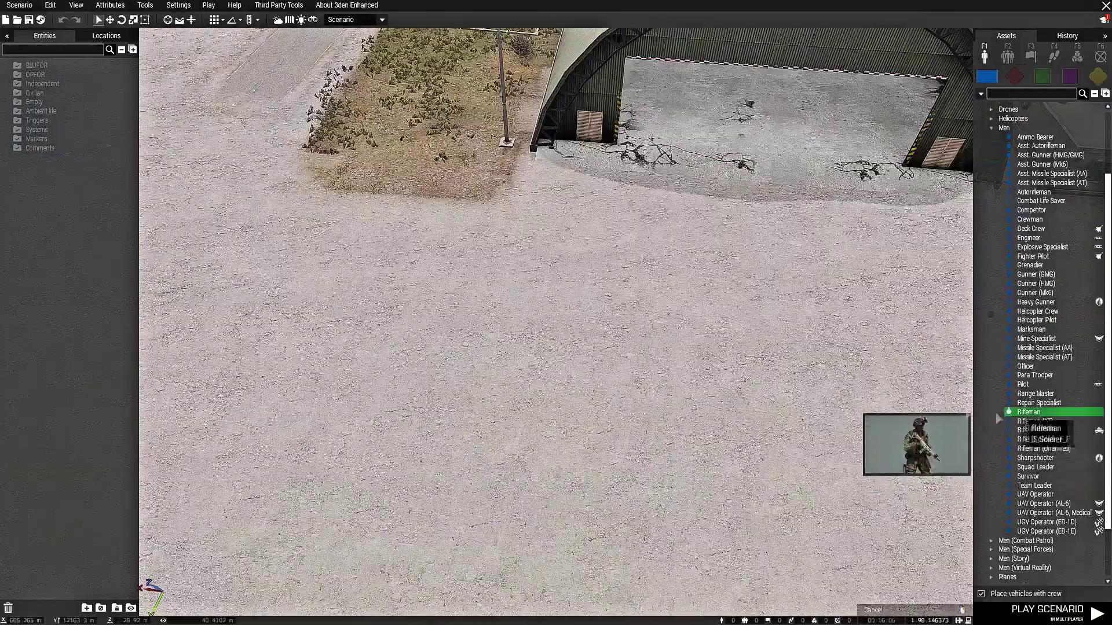
{"action": "key", "text": "d"}
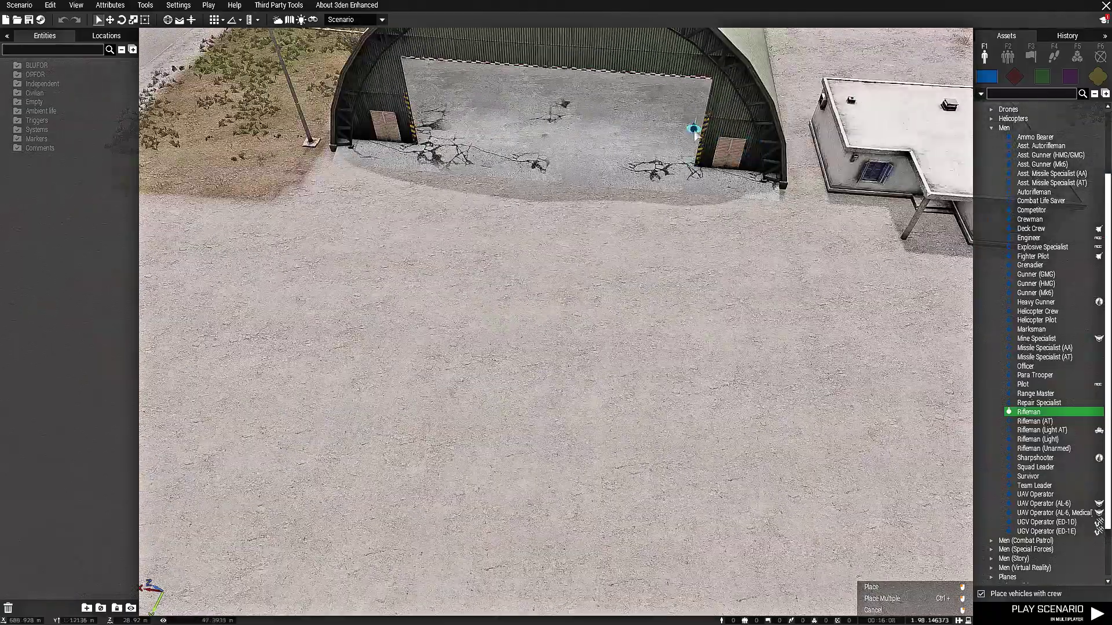
{"action": "left_click", "coordinate": [694, 128]}
{"action": "key", "text": "d"}
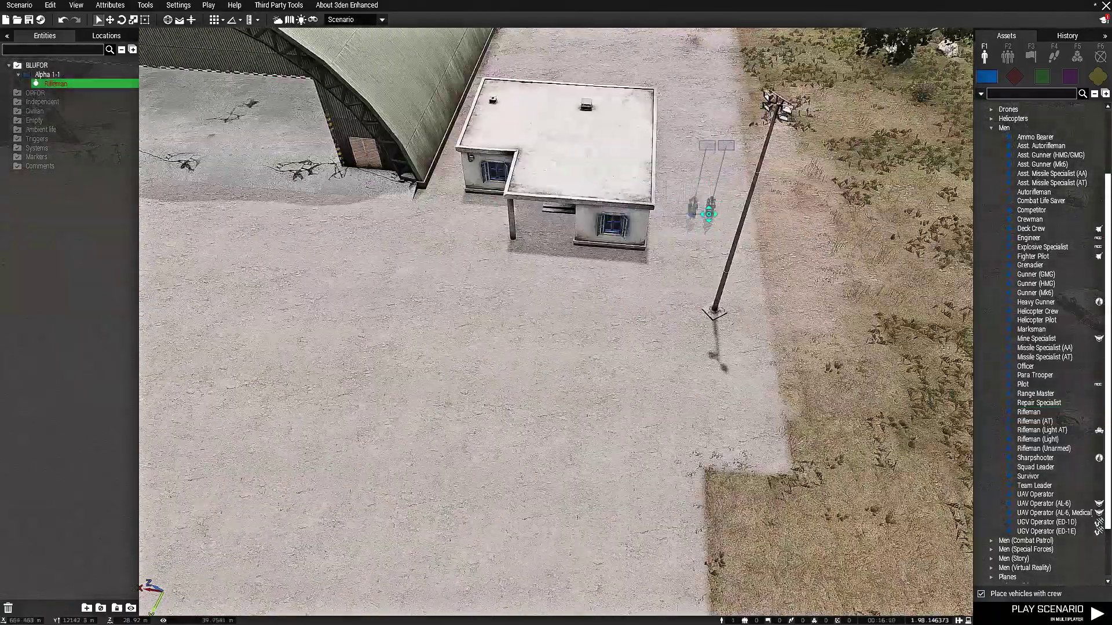
{"action": "left_click", "coordinate": [661, 323]}
{"action": "key", "text": "s"}
{"action": "key", "text": "a"}
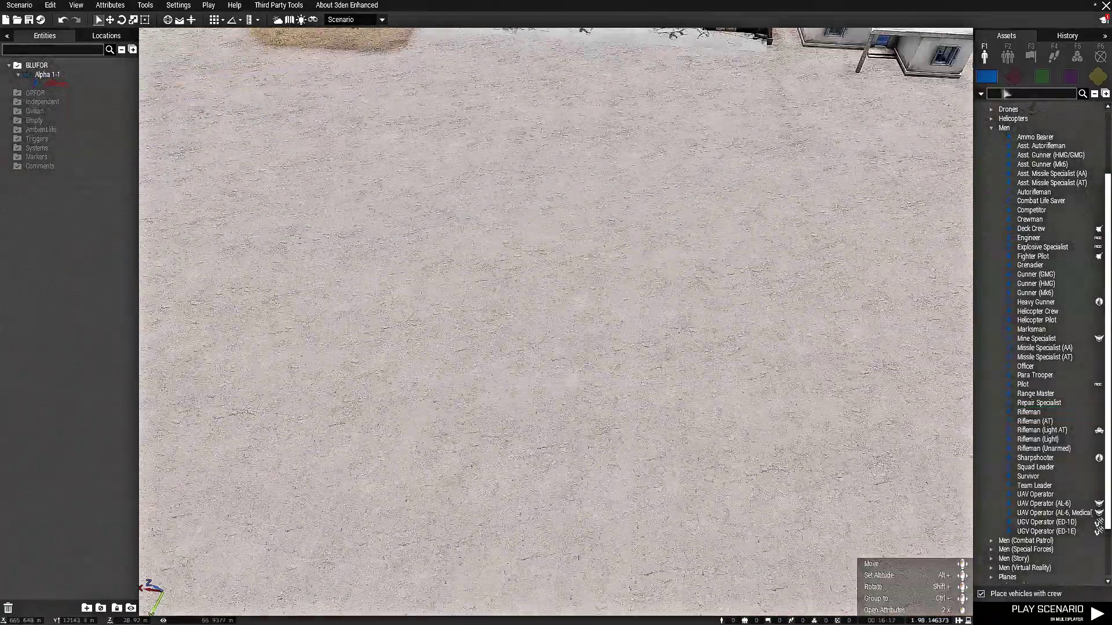
{"action": "left_click", "coordinate": [1014, 79]}
{"action": "key", "text": "d"}
{"action": "key", "text": "w"}
{"action": "right_click_drag", "start_coordinate": [794, 440], "coordinate": [858, 311]}
{"action": "key", "text": "s"}
{"action": "key", "text": "d"}
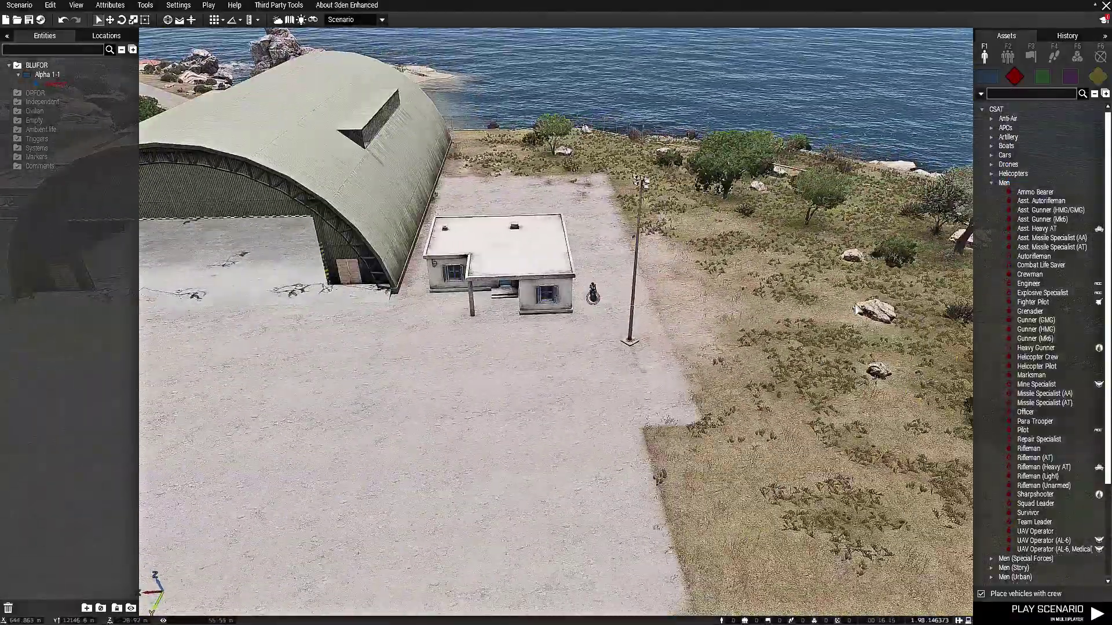
{"action": "key", "text": "a"}
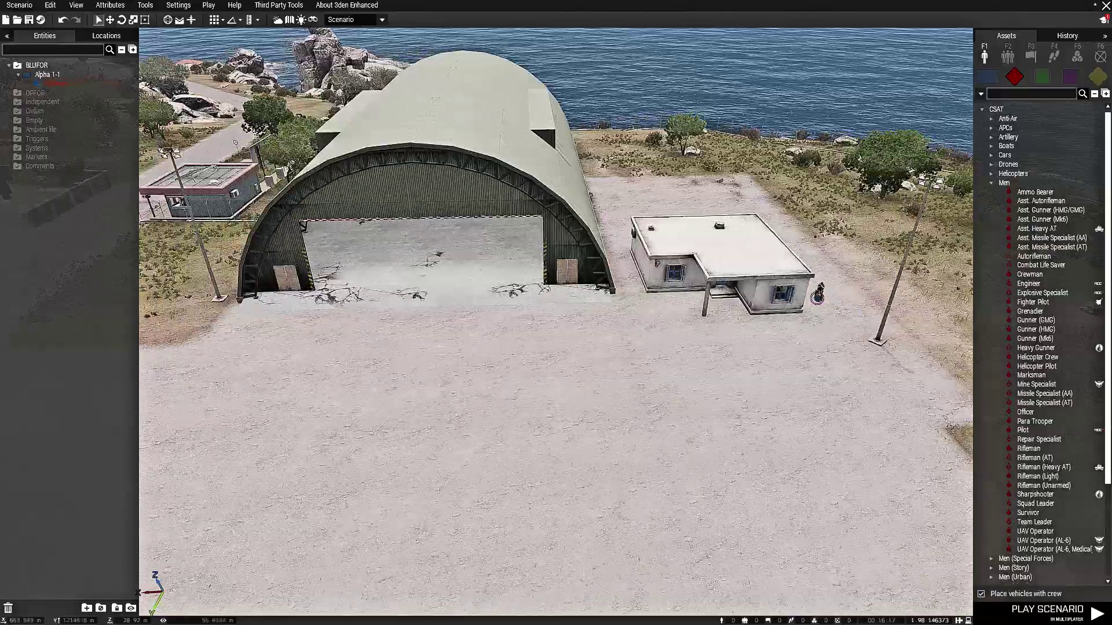
{"action": "left_click", "coordinate": [992, 184]}
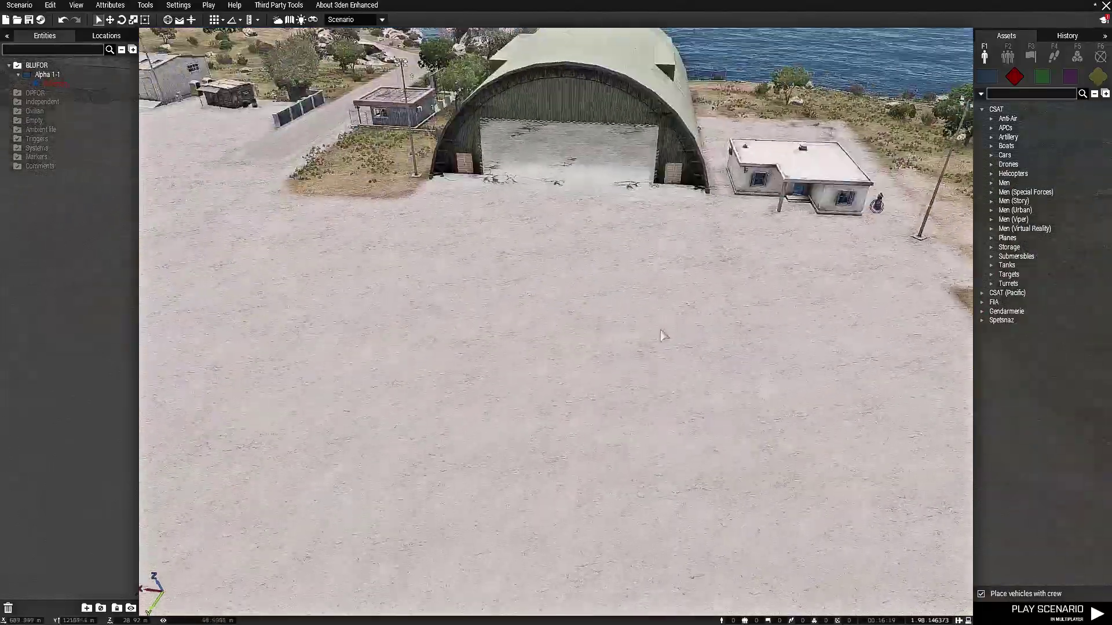
Place a multiplayer Respawn Position module on the ground next to the rifleman by the small white building
{"action": "left_click", "coordinate": [1077, 58]}
{"action": "left_click", "coordinate": [982, 247]}
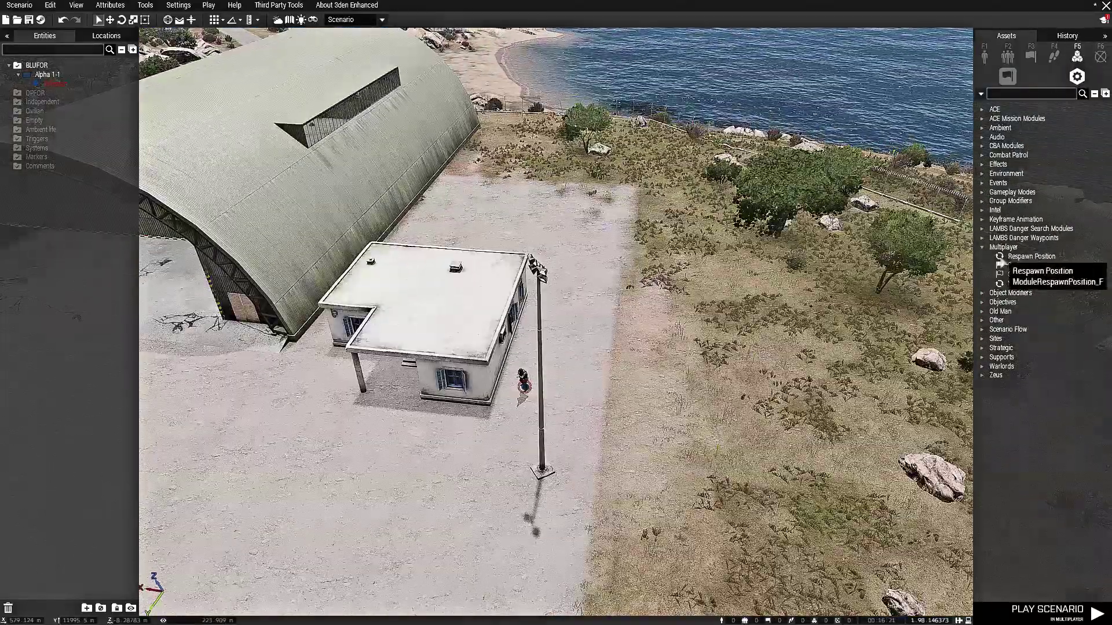
{"action": "left_click", "coordinate": [1032, 255]}
{"action": "left_click", "coordinate": [511, 403]}
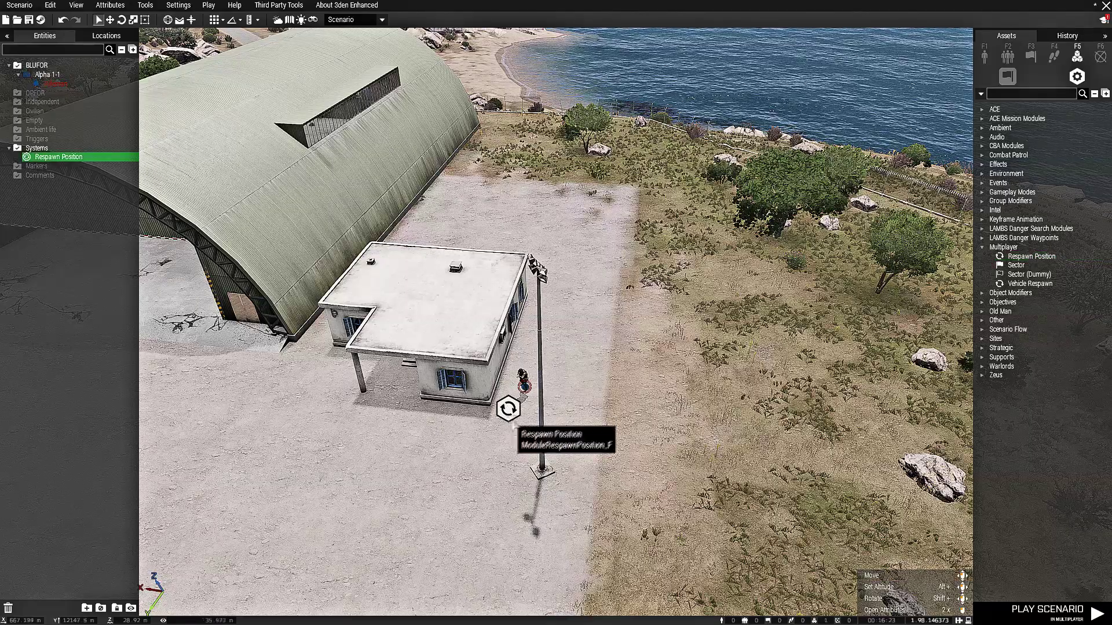
Set the Respawn Position module's side to BLUFOR and name it "airbase"
{"action": "right_click", "coordinate": [513, 407]}
{"action": "left_click", "coordinate": [548, 571]}
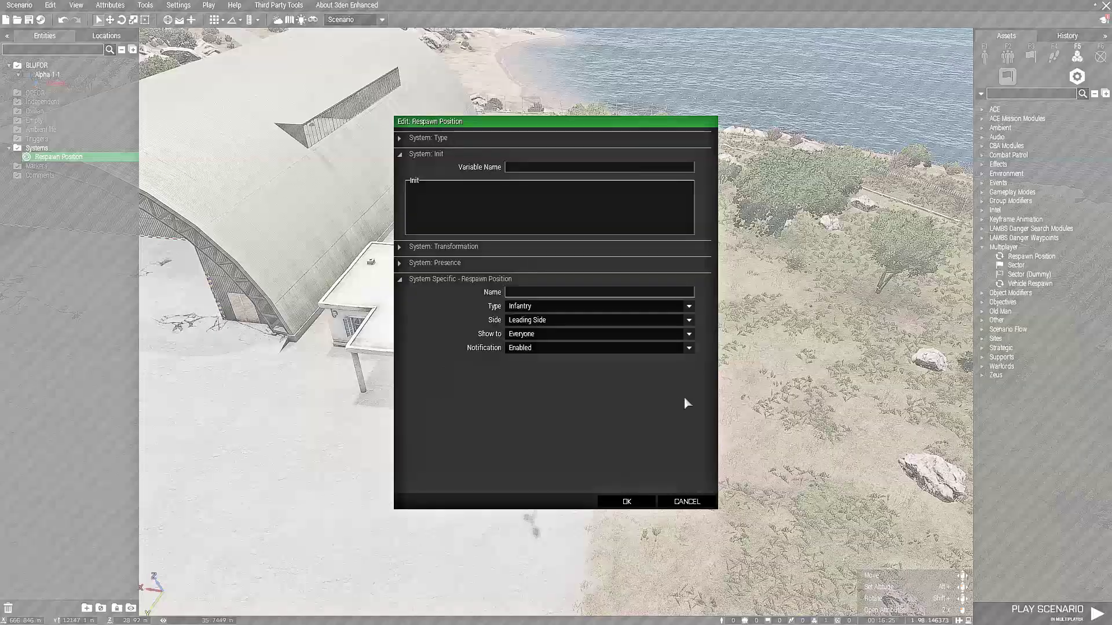
{"action": "left_click", "coordinate": [585, 321]}
{"action": "left_click", "coordinate": [561, 342]}
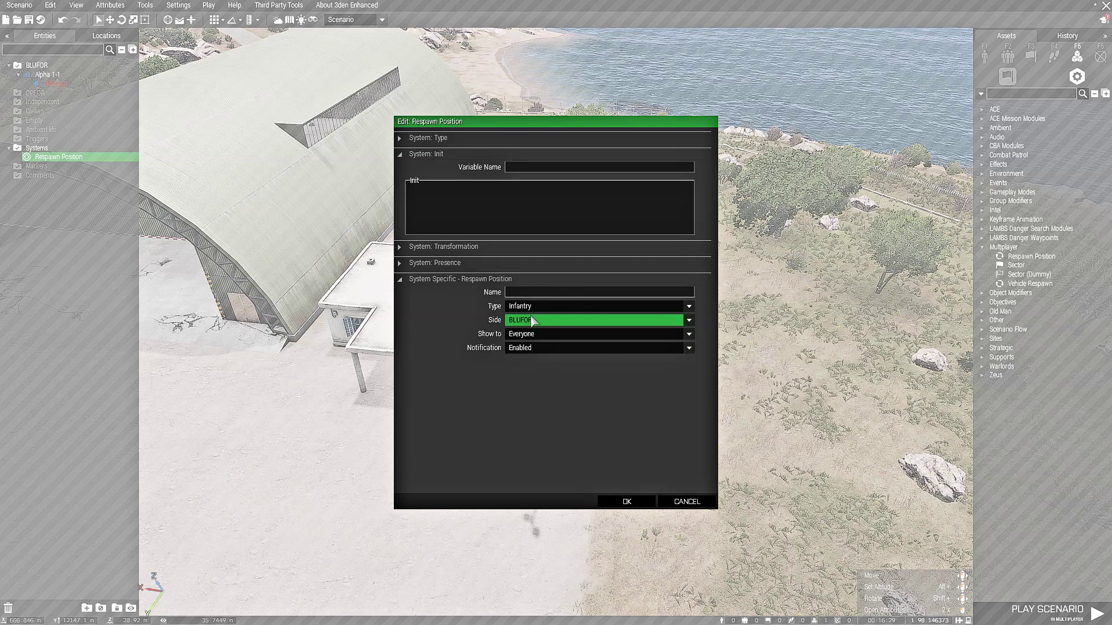
{"action": "left_click", "coordinate": [535, 293]}
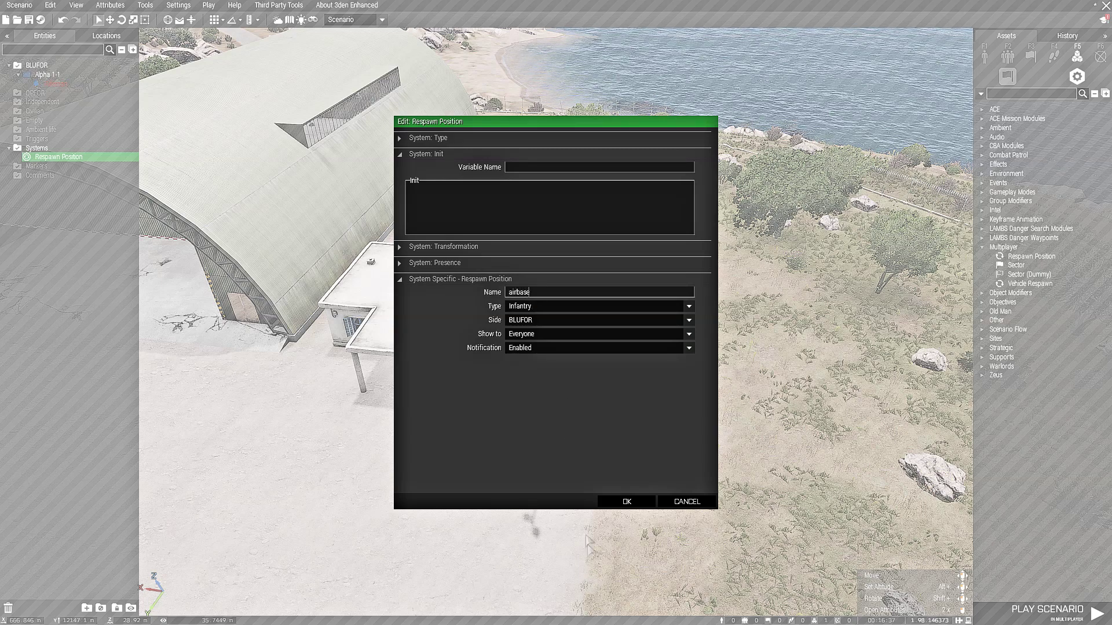
{"action": "left_click", "coordinate": [645, 505]}
Move the rifleman to the front of the small white building, on the hangar side of the Respawn Position module
{"action": "left_click", "coordinate": [406, 359]}
{"action": "right_click_drag", "start_coordinate": [405, 359], "coordinate": [637, 348]}
{"action": "key", "text": "s"}
{"action": "key", "text": "w"}
{"action": "right_click_drag", "start_coordinate": [736, 302], "coordinate": [776, 359]}
{"action": "key", "text": "w"}
{"action": "key", "text": "s"}
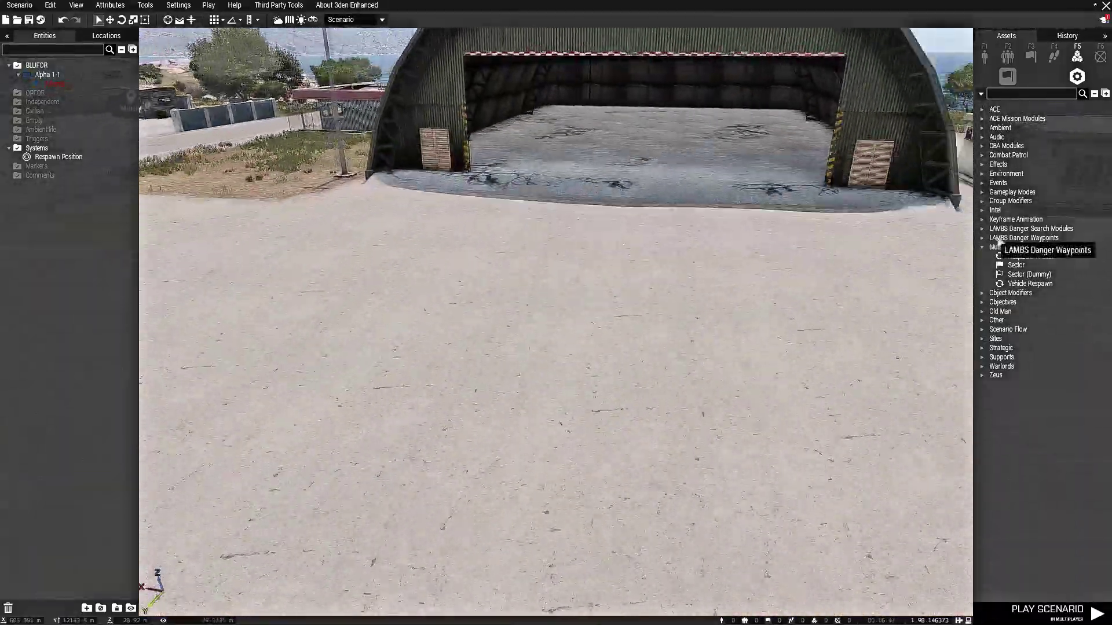
{"action": "key", "text": "d"}
{"action": "key", "text": "q"}
{"action": "mouse_move", "coordinate": [776, 285]}
{"action": "left_mouse_down"}
{"action": "mouse_move", "coordinate": [745, 297]}
{"action": "mouse_move", "coordinate": [767, 298]}
{"action": "left_mouse_up"}
{"action": "left_click", "coordinate": [812, 299]}
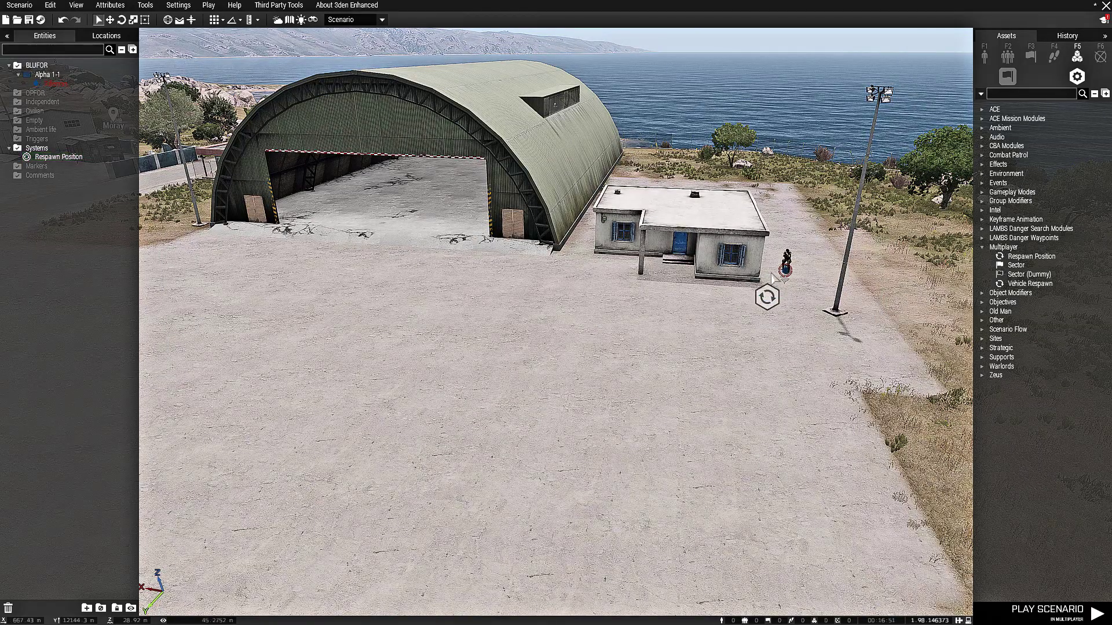
{"action": "left_click_drag", "start_coordinate": [773, 284], "coordinate": [734, 298]}
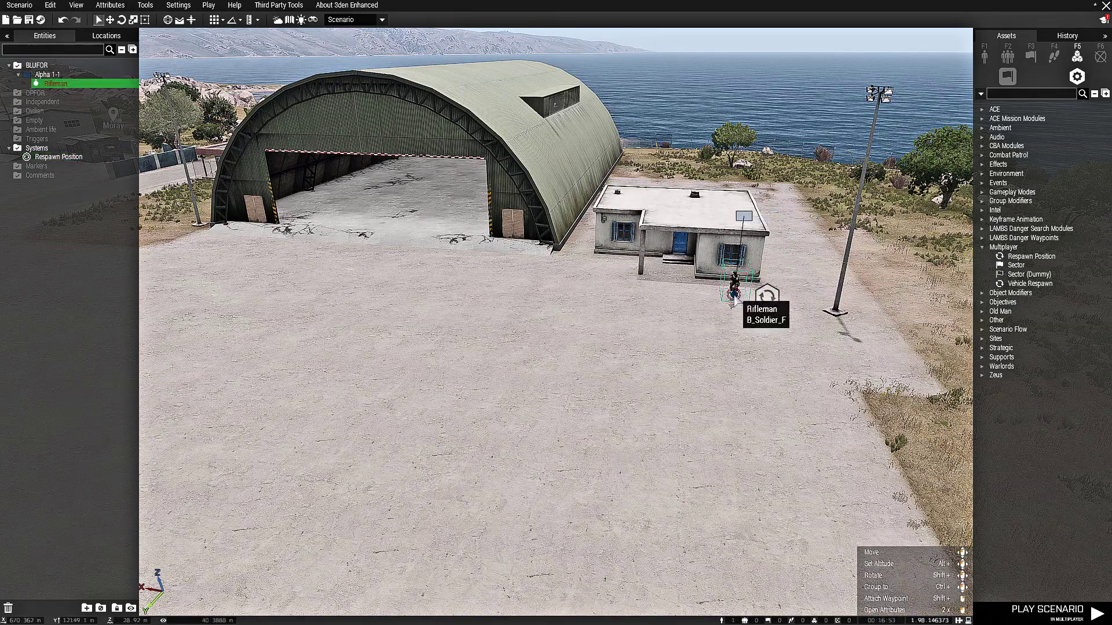
{"action": "scroll", "coordinate": [735, 298], "scroll_direction": "up", "scroll_amount": 3}
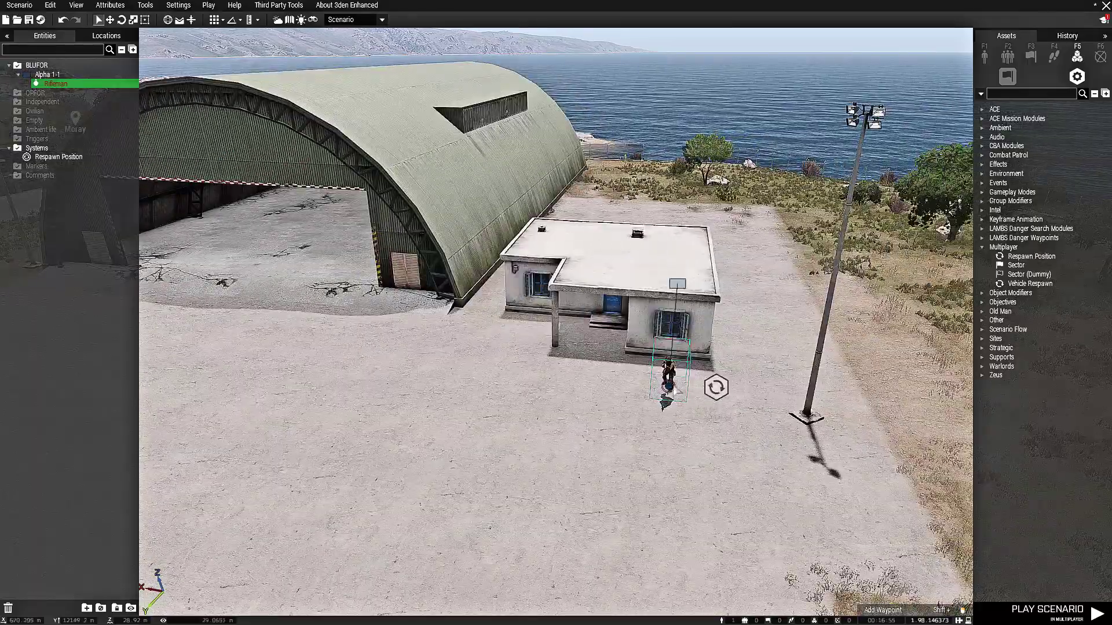
{"action": "scroll", "coordinate": [657, 394], "scroll_direction": "up", "scroll_amount": 3}
{"action": "right_click_drag", "start_coordinate": [653, 389], "coordinate": [625, 348]}
{"action": "key", "text": "d"}
{"action": "key", "text": "w"}
{"action": "left_click_drag", "start_coordinate": [693, 332], "coordinate": [694, 365], "text": "alt"}
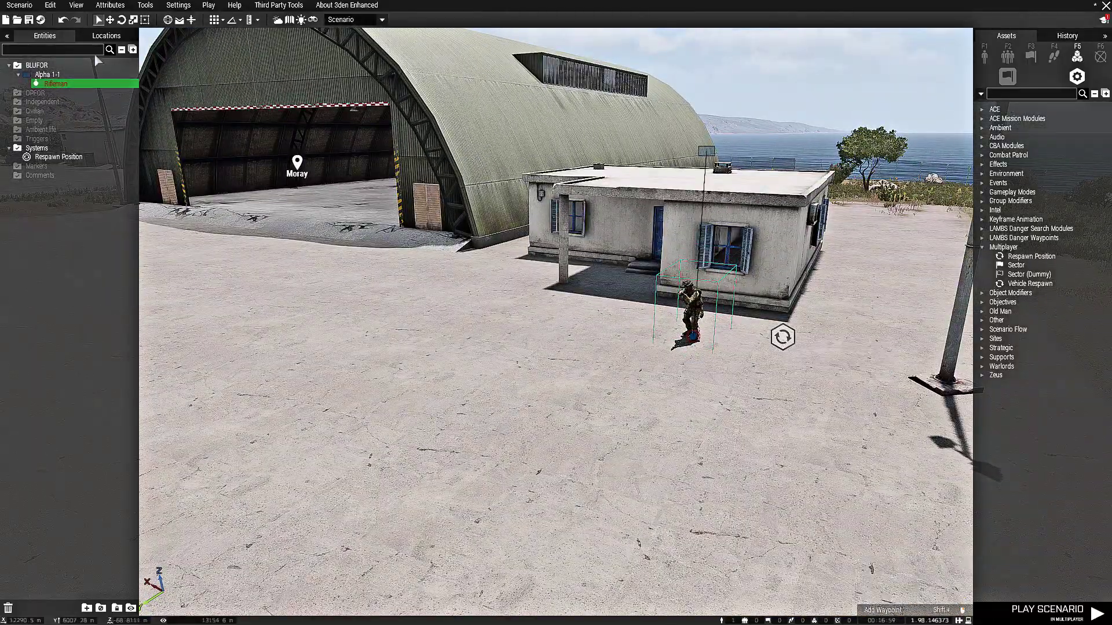
Set multiplayer respawn to Respawn on Custom Position with Select respawn position and a 00:00:01 respawn delay, disable Enable AI and enable Allow AI Score
{"action": "left_click", "coordinate": [113, 5]}
{"action": "left_click", "coordinate": [119, 49]}
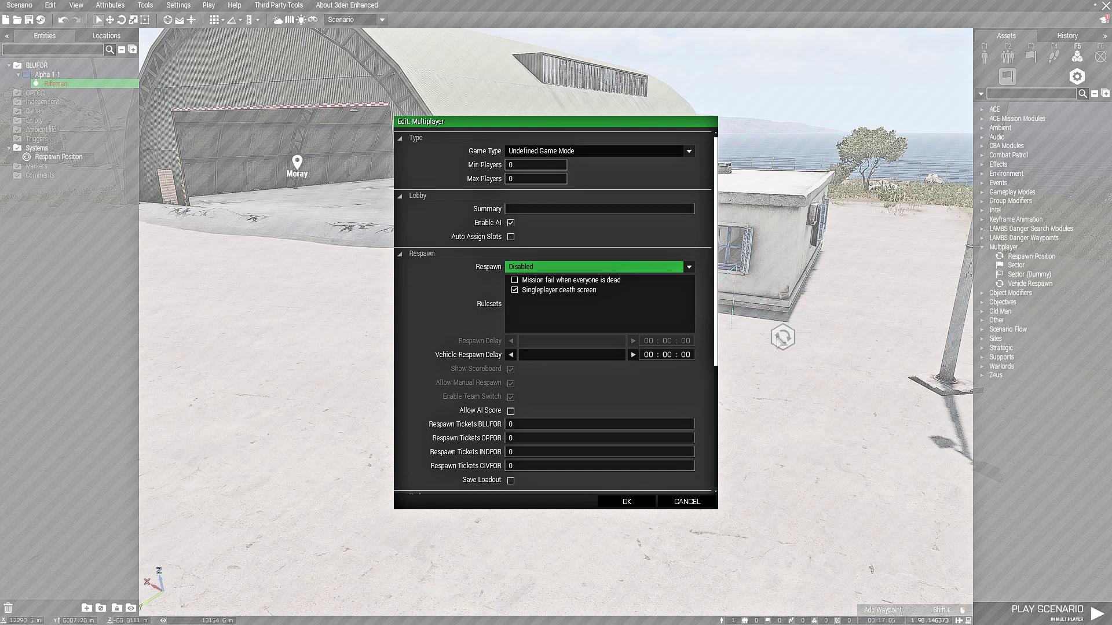
{"action": "left_click", "coordinate": [607, 267]}
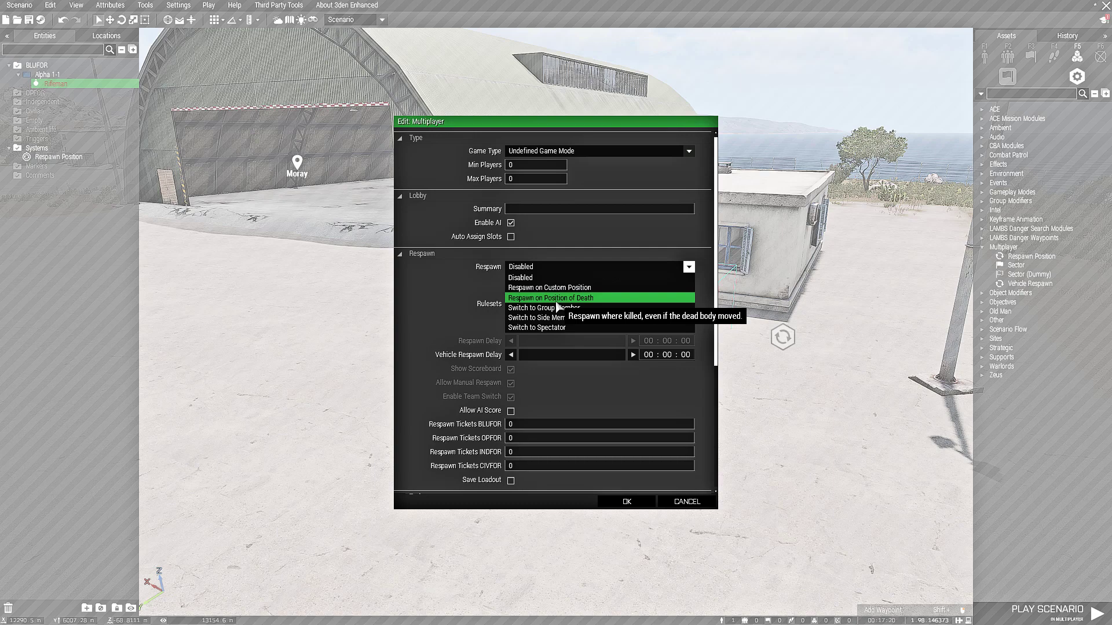
{"action": "left_click", "coordinate": [582, 288]}
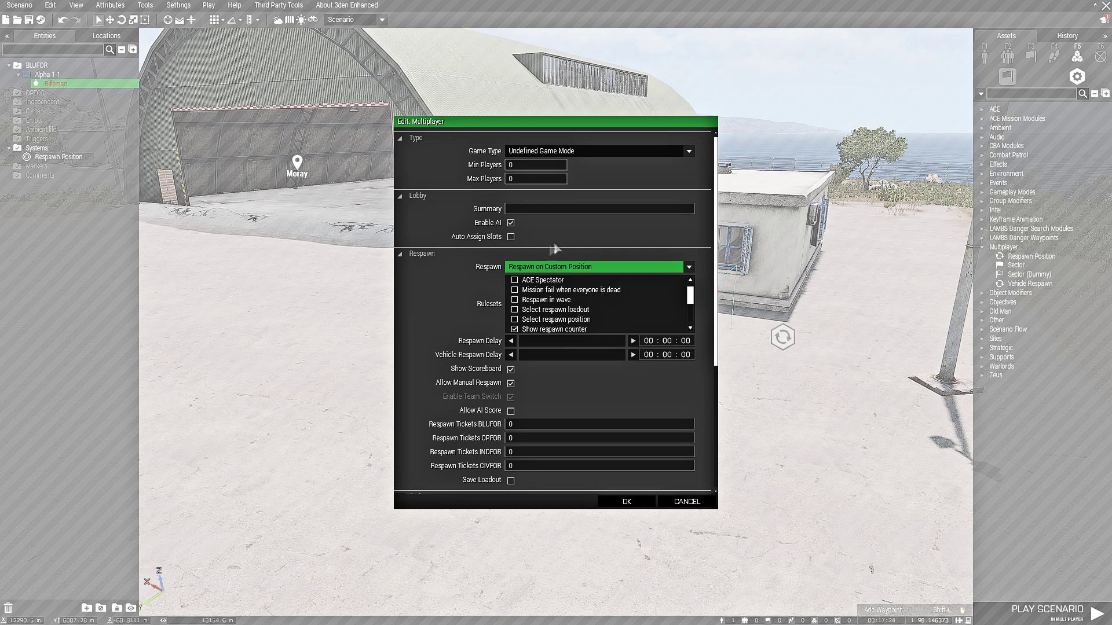
{"action": "left_click", "coordinate": [515, 320]}
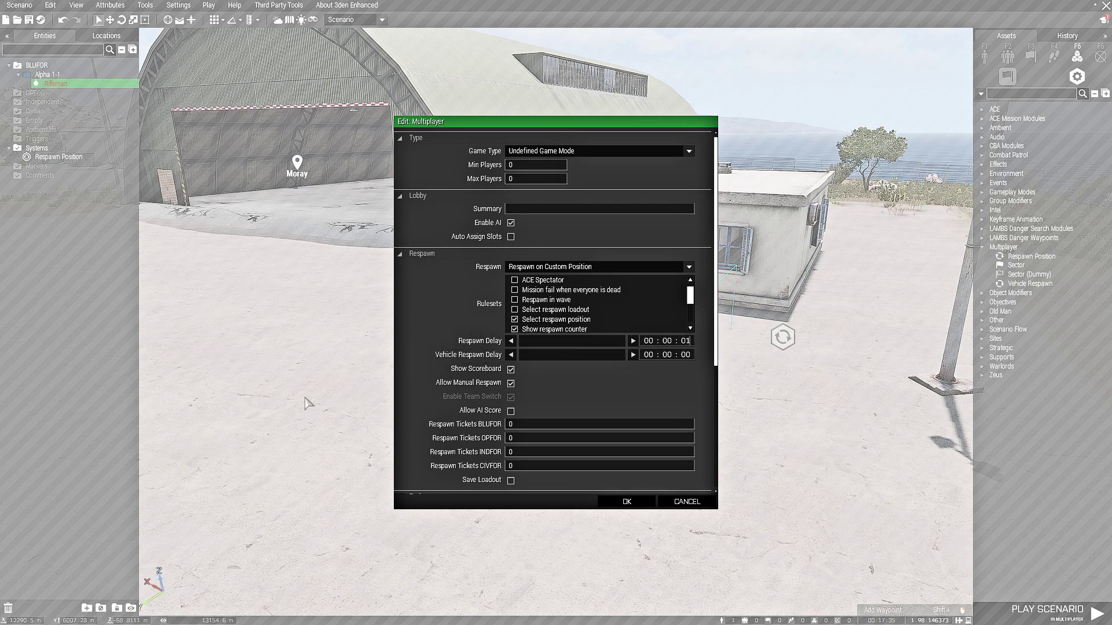
{"action": "left_click", "coordinate": [511, 411]}
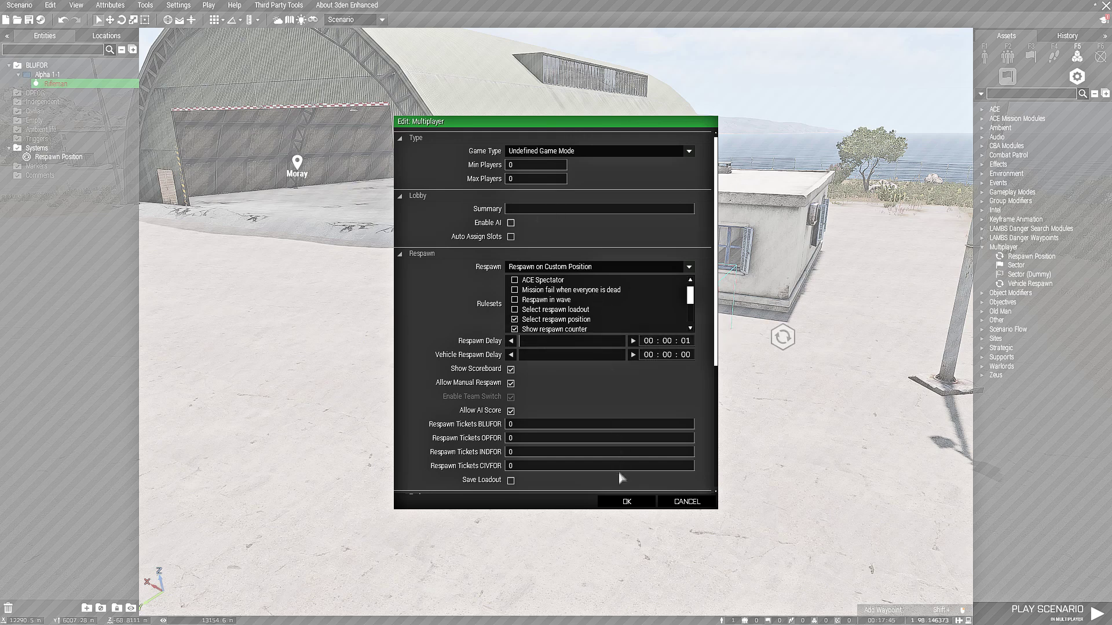
{"action": "left_click", "coordinate": [637, 503]}
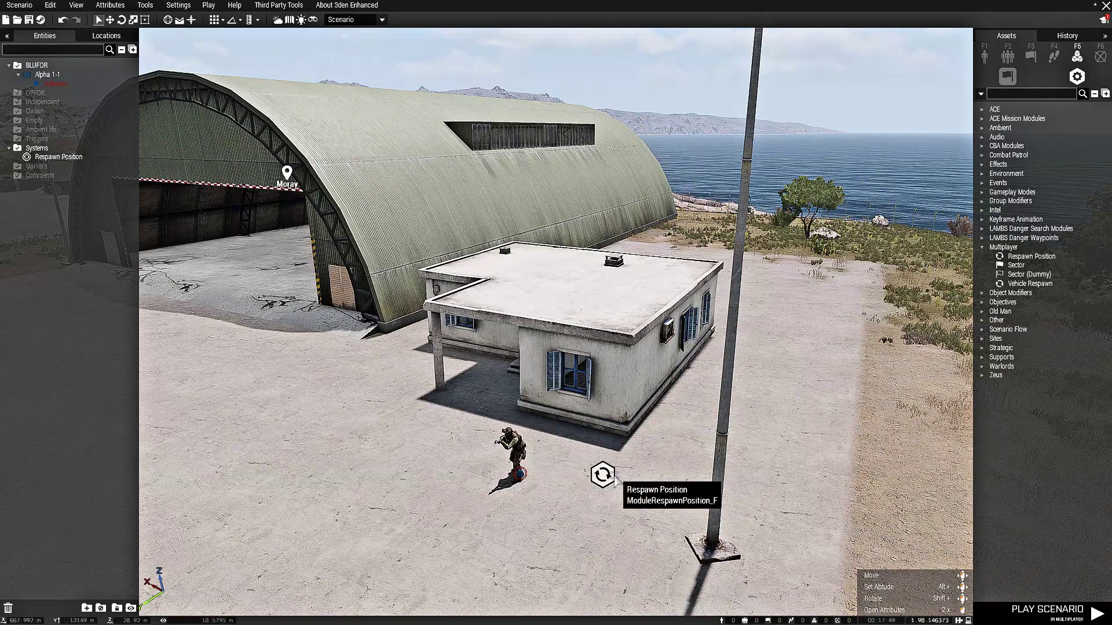
Move the Respawn Position module onto the open ground in front of the hangar, away from the small building
{"action": "left_click", "coordinate": [596, 478]}
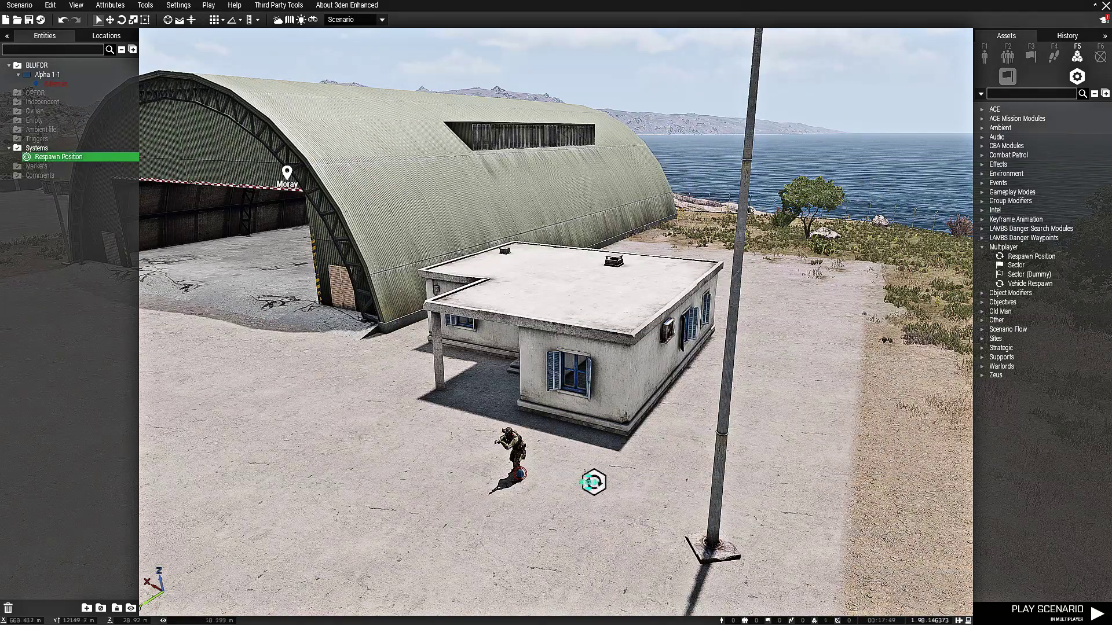
{"action": "left_click_drag", "start_coordinate": [528, 469], "coordinate": [174, 468]}
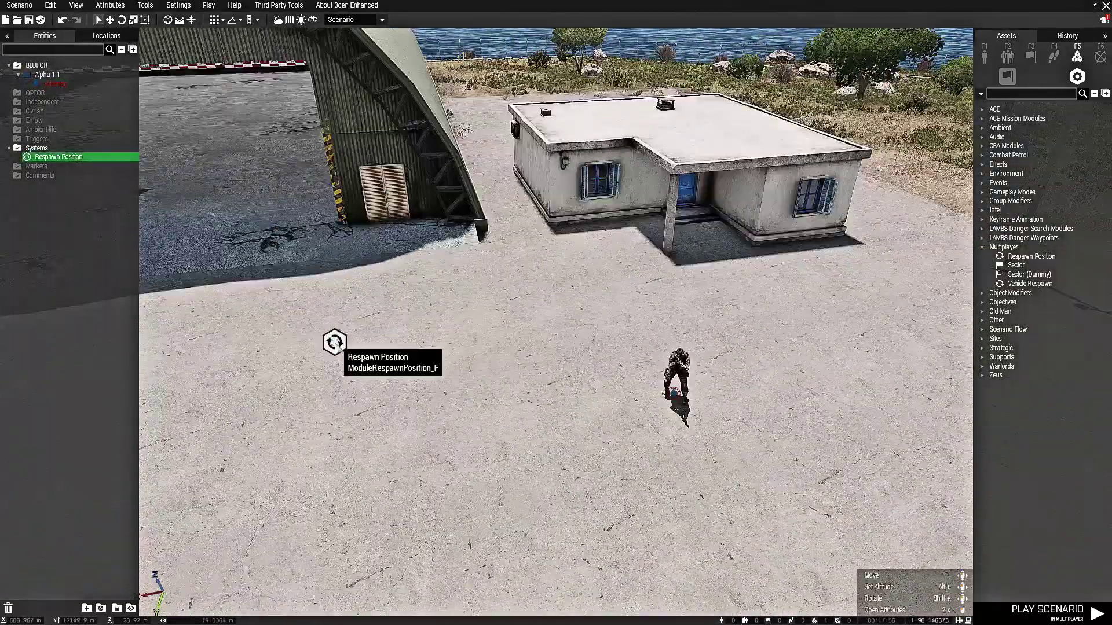
Choose Disabled as the Revive Mode in the scenario's multiplayer attributes and apply the settings
{"action": "left_click", "coordinate": [110, 5]}
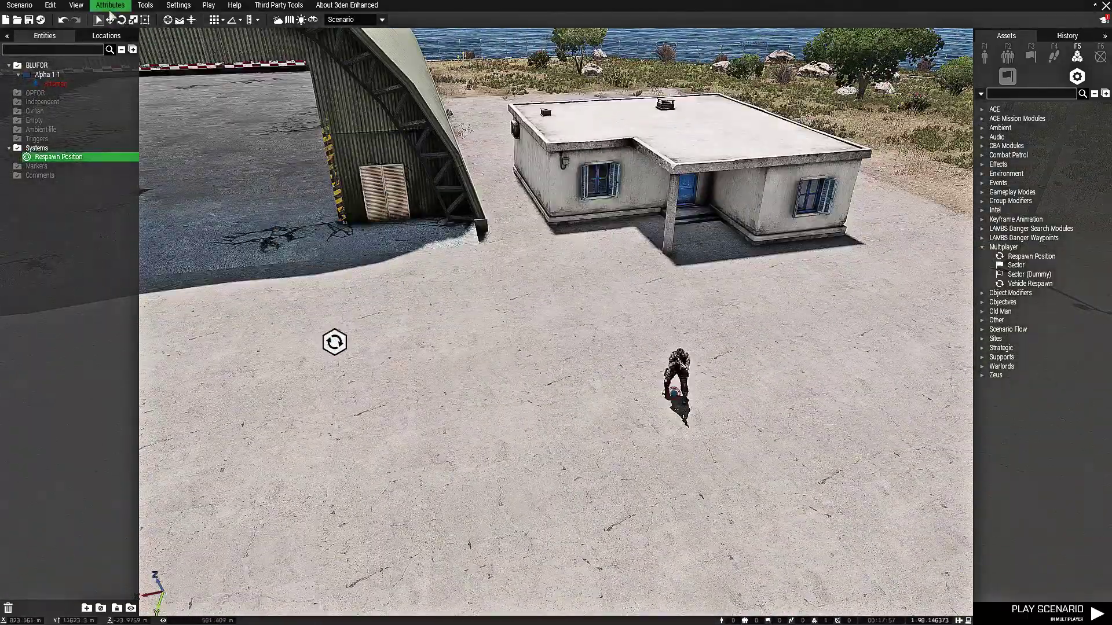
{"action": "left_click", "coordinate": [156, 47]}
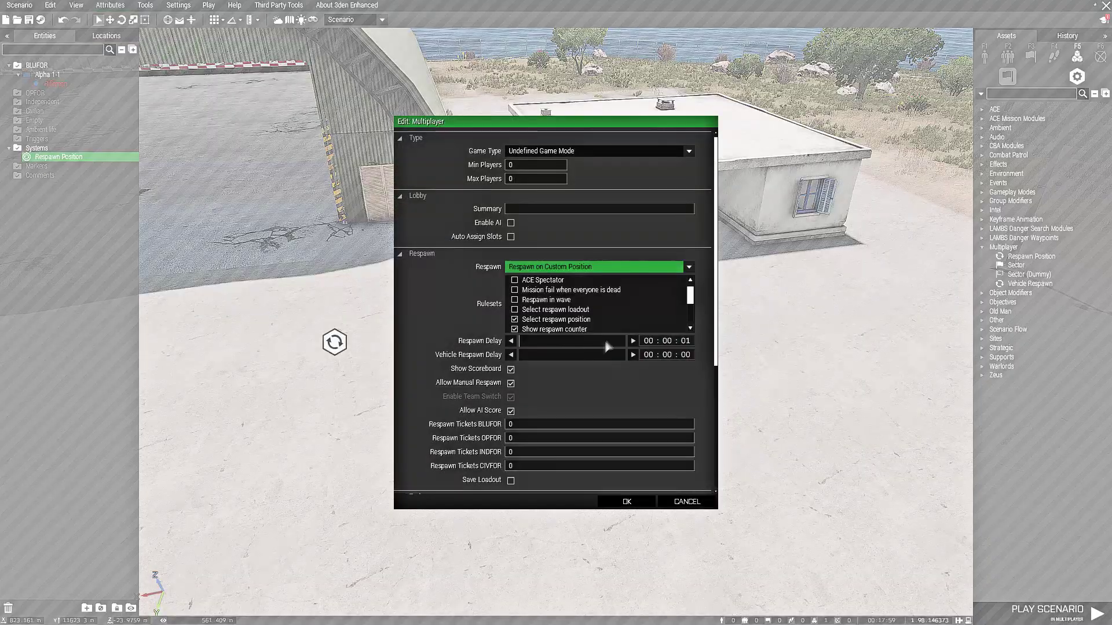
{"action": "scroll", "coordinate": [597, 492], "scroll_direction": "down", "scroll_amount": 5}
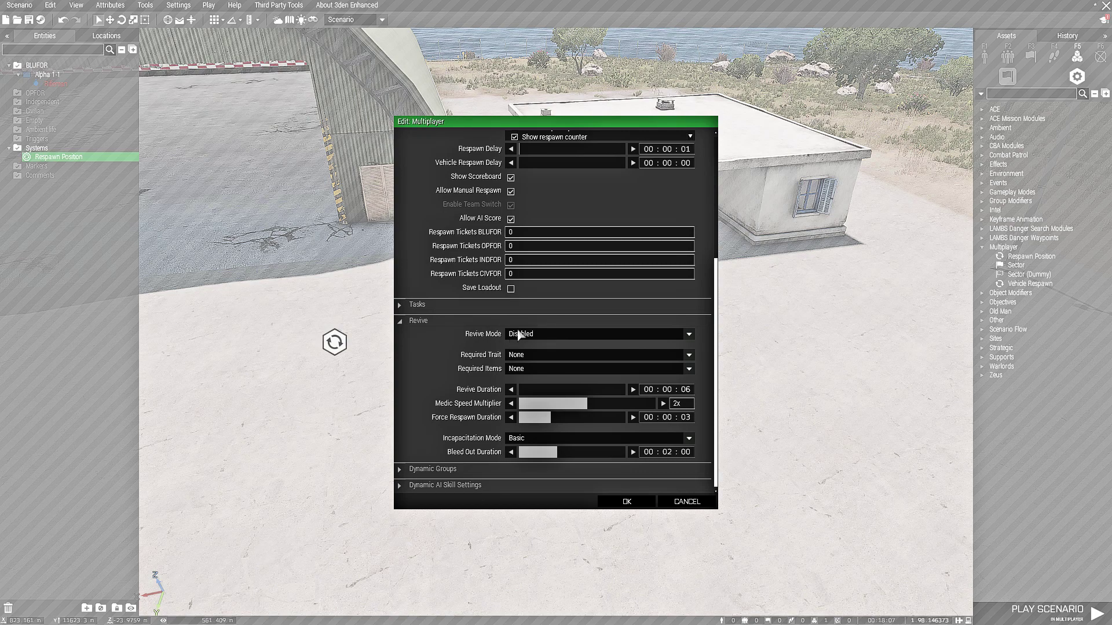
{"action": "left_click", "coordinate": [518, 335]}
{"action": "left_click", "coordinate": [530, 344]}
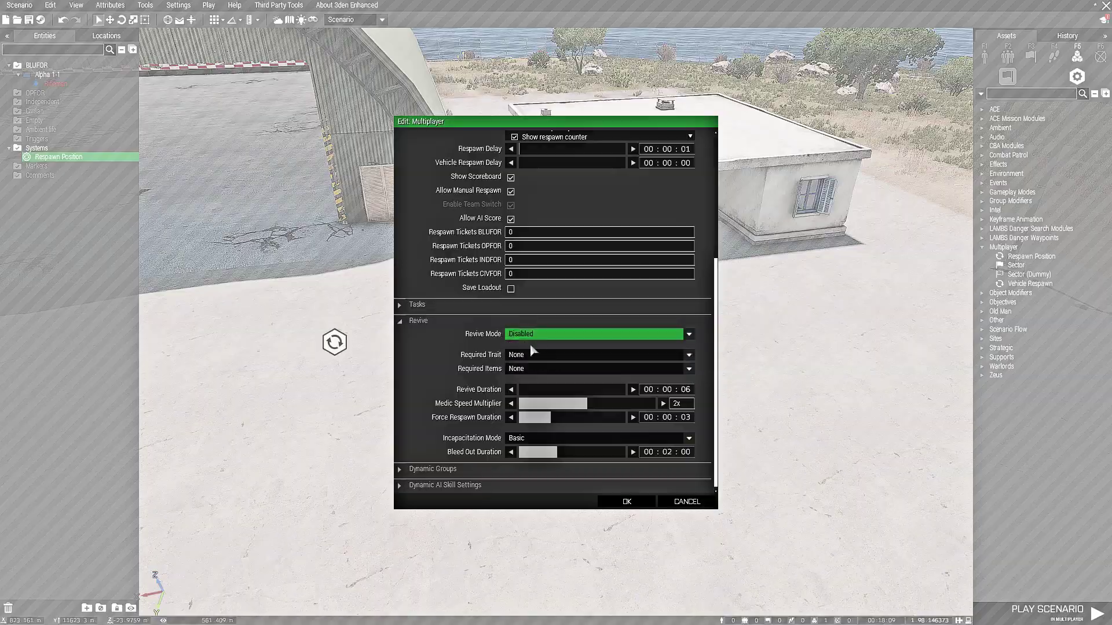
{"action": "left_click", "coordinate": [613, 502]}
Place a crewed BLUFOR NATO CH-47I Chinook (unarmed) on the open tarmac in front of the hangar
{"action": "scroll", "coordinate": [579, 383], "scroll_direction": "up", "scroll_amount": 6}
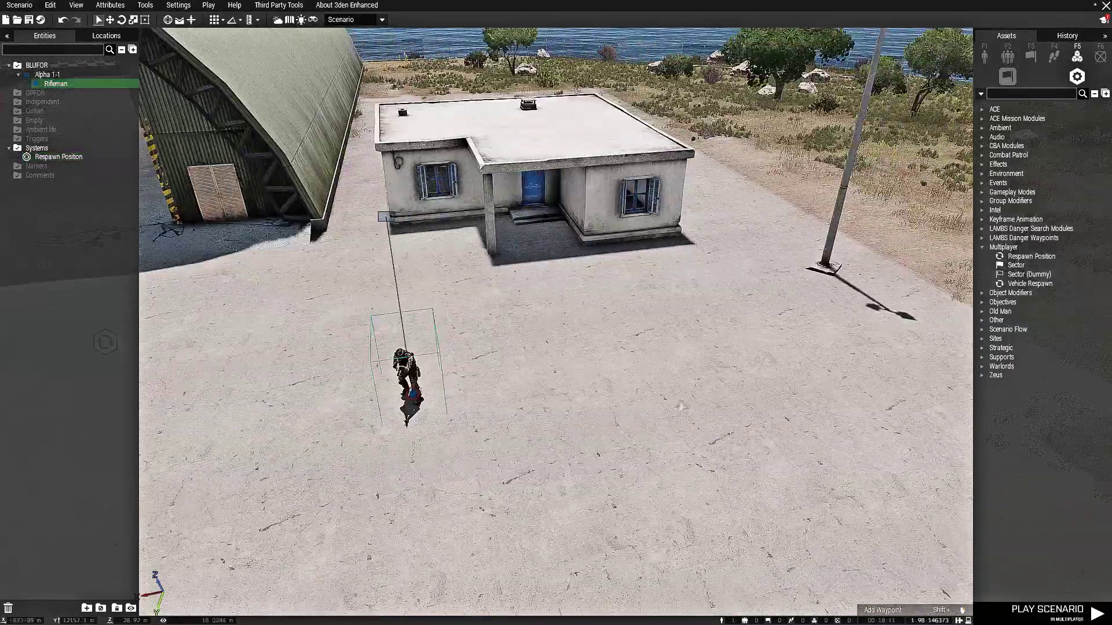
{"action": "right_click_drag", "start_coordinate": [503, 401], "coordinate": [566, 374]}
{"action": "key", "text": "s"}
{"action": "key", "text": "w"}
{"action": "key", "text": "s"}
{"action": "key", "text": "a"}
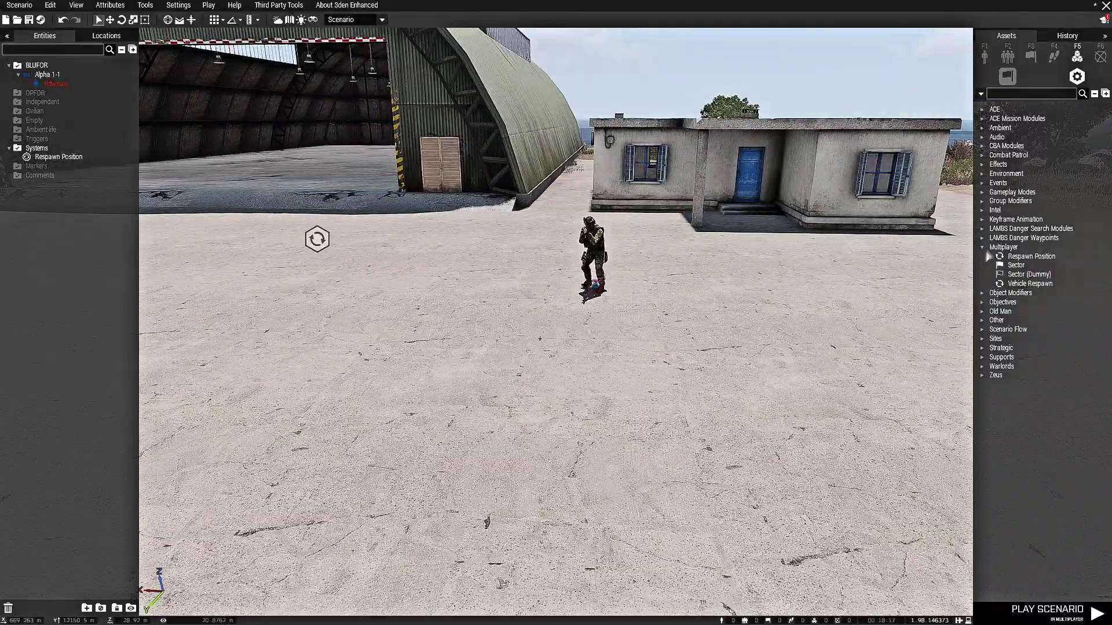
{"action": "left_click", "coordinate": [986, 56]}
{"action": "key", "text": "s"}
{"action": "key", "text": "q"}
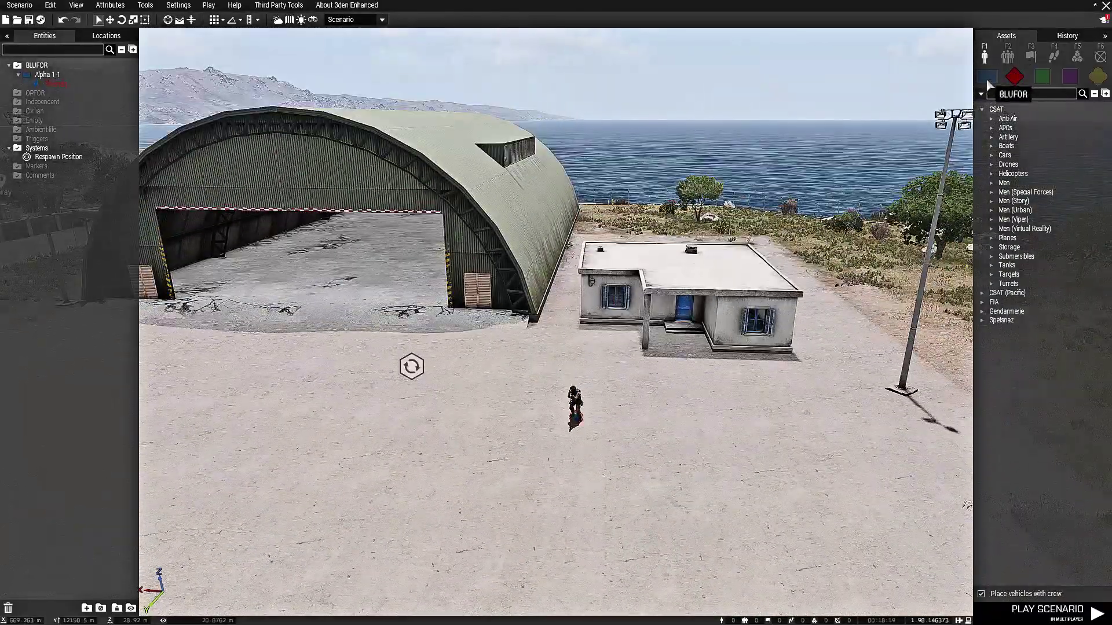
{"action": "left_click", "coordinate": [987, 81]}
{"action": "key", "text": "s"}
{"action": "key", "text": "a"}
{"action": "left_click", "coordinate": [991, 128]}
{"action": "left_click", "coordinate": [983, 137]}
{"action": "left_click", "coordinate": [983, 138]}
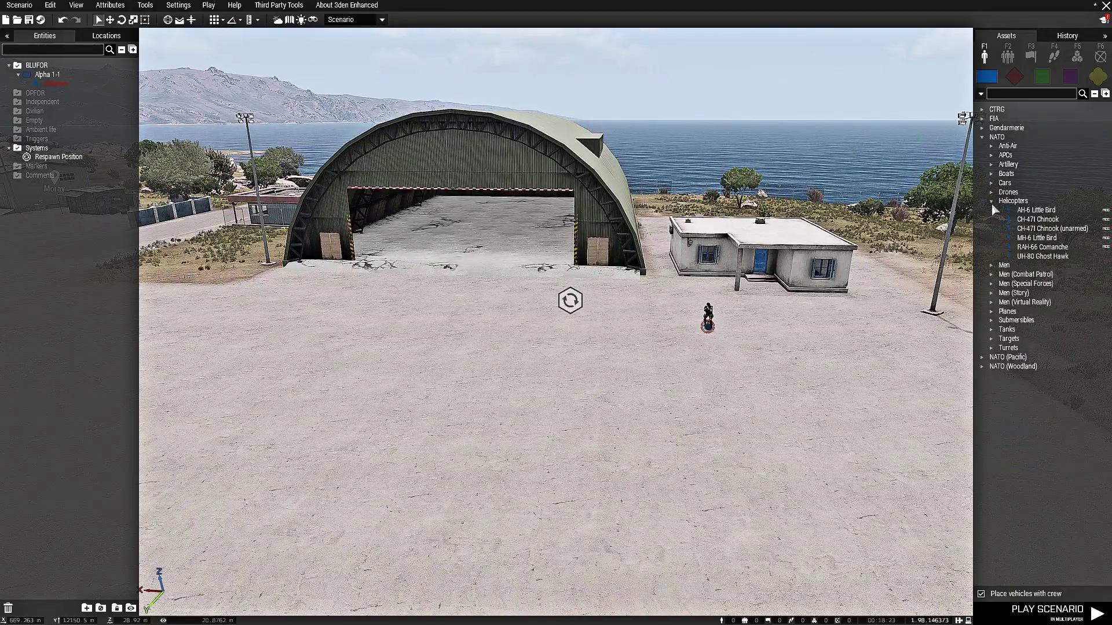
{"action": "key", "text": "s"}
{"action": "key", "text": "a"}
{"action": "left_click", "coordinate": [991, 201]}
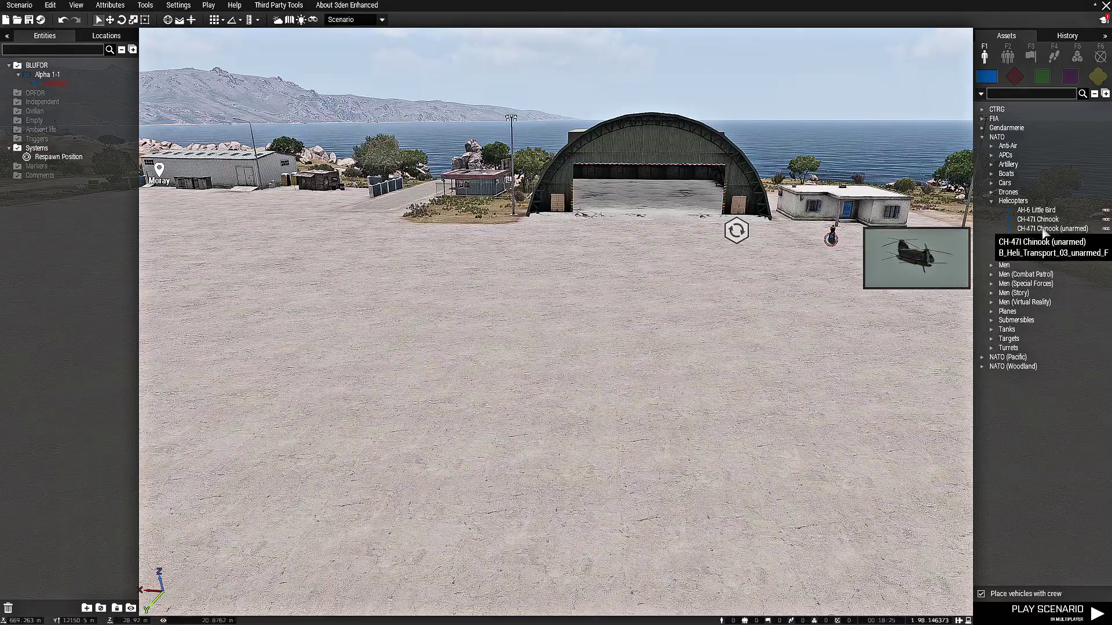
{"action": "left_click", "coordinate": [1045, 229]}
{"action": "left_click", "coordinate": [303, 344]}
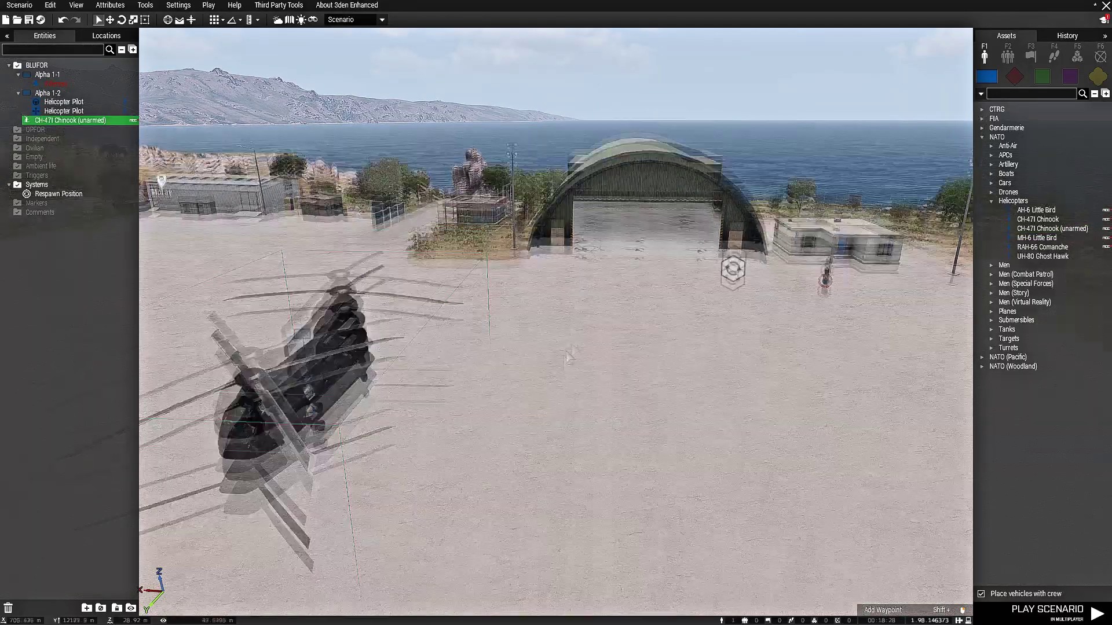
{"action": "key", "text": "q"}
{"action": "right_click_drag", "start_coordinate": [567, 357], "coordinate": [498, 409]}
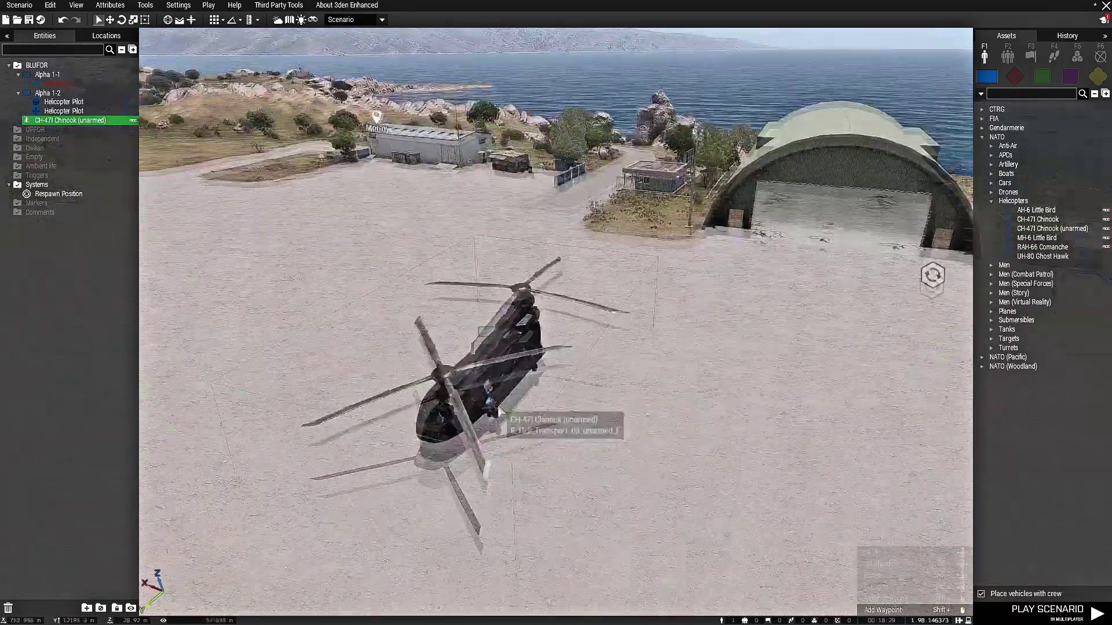
Place a crewed NATO M-ATV and move it to the tarmac beyond the Chinook, on the side away from the rifleman
{"action": "key", "text": "s"}
{"action": "left_click", "coordinate": [998, 202]}
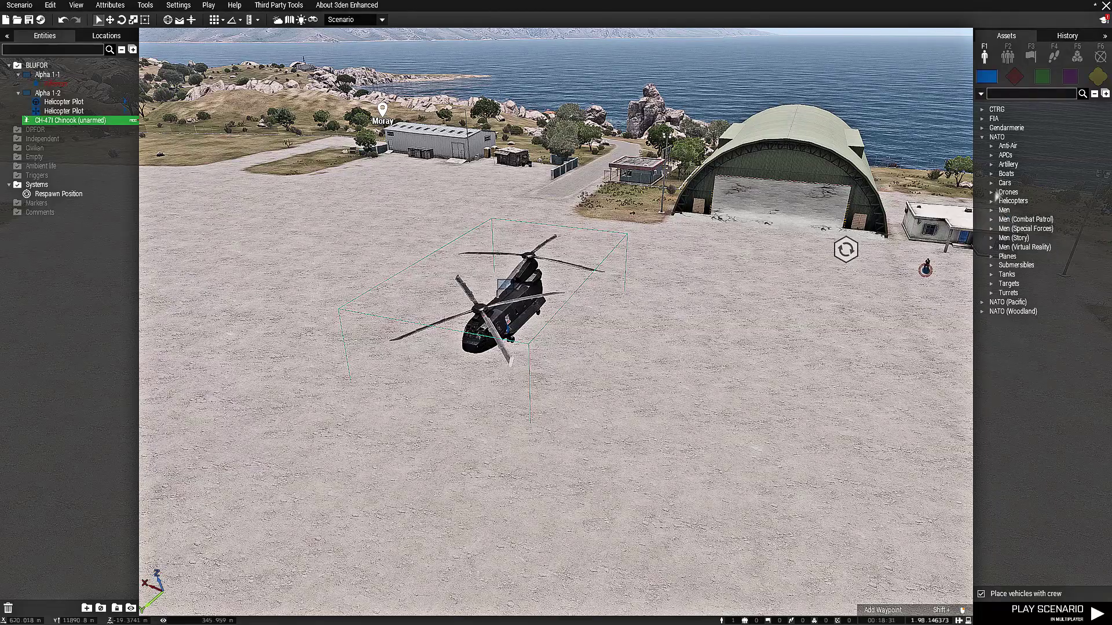
{"action": "left_click", "coordinate": [992, 183]}
{"action": "key", "text": "d"}
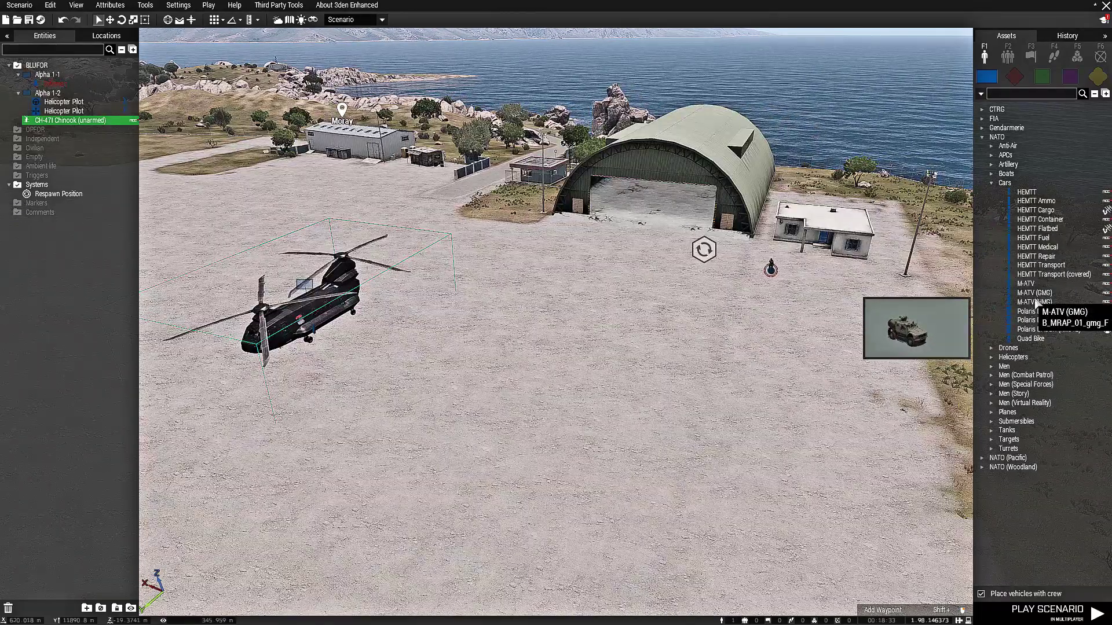
{"action": "left_click", "coordinate": [1034, 285]}
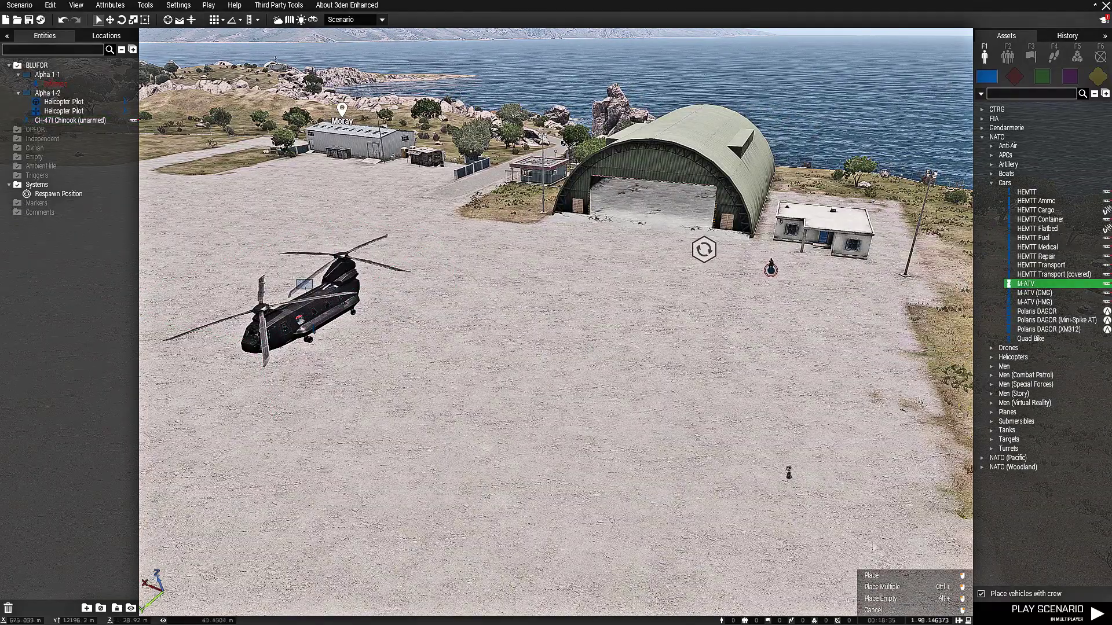
{"action": "left_click", "coordinate": [482, 407]}
{"action": "left_click_drag", "start_coordinate": [478, 408], "coordinate": [439, 231]}
{"action": "key", "text": "a"}
{"action": "left_click_drag", "start_coordinate": [581, 236], "coordinate": [586, 235]}
{"action": "left_click", "coordinate": [591, 255]}
{"action": "right_click_drag", "start_coordinate": [591, 255], "coordinate": [551, 323]}
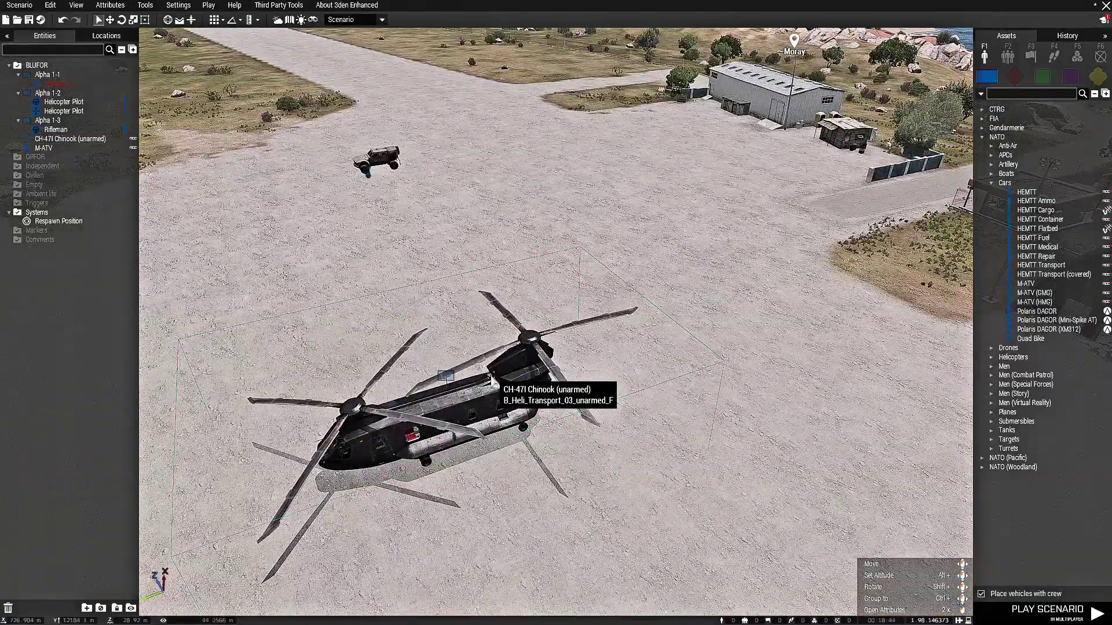
Place a BLUFOR NATO Survivor on the tarmac a short distance from the Chinook
{"action": "key", "text": "s"}
{"action": "left_click", "coordinate": [991, 183]}
{"action": "left_click", "coordinate": [991, 210]}
{"action": "scroll", "coordinate": [1022, 400], "scroll_direction": "down", "scroll_amount": 1}
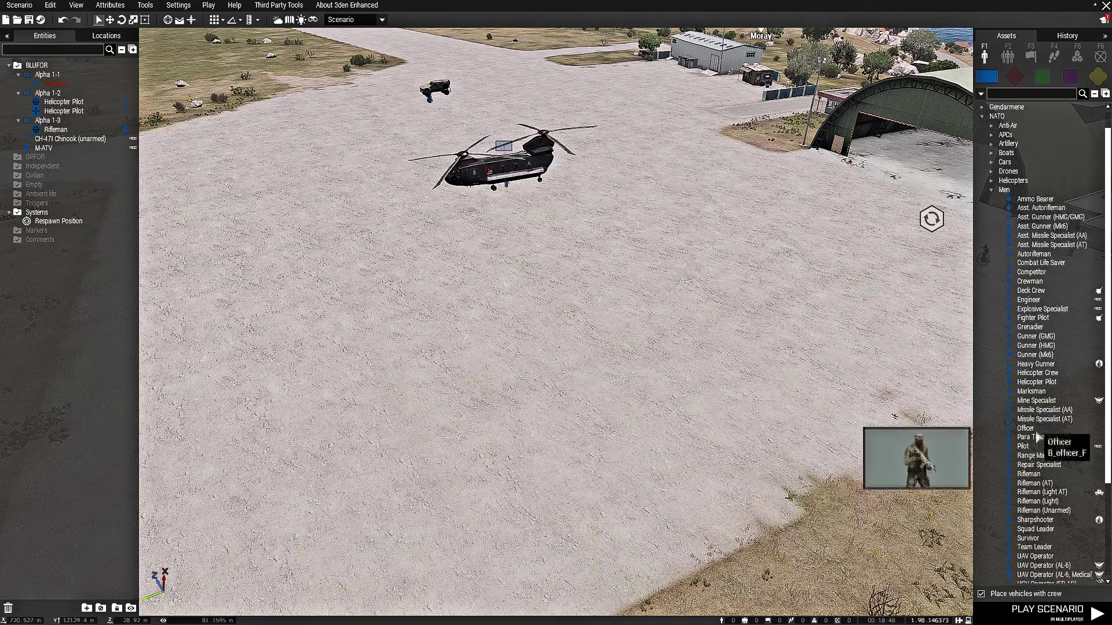
{"action": "left_click", "coordinate": [1028, 538]}
{"action": "left_click", "coordinate": [579, 258]}
Open the Chinook's attributes and set its variable name to "cherry"
{"action": "scroll", "coordinate": [569, 303], "scroll_direction": "down", "scroll_amount": 5}
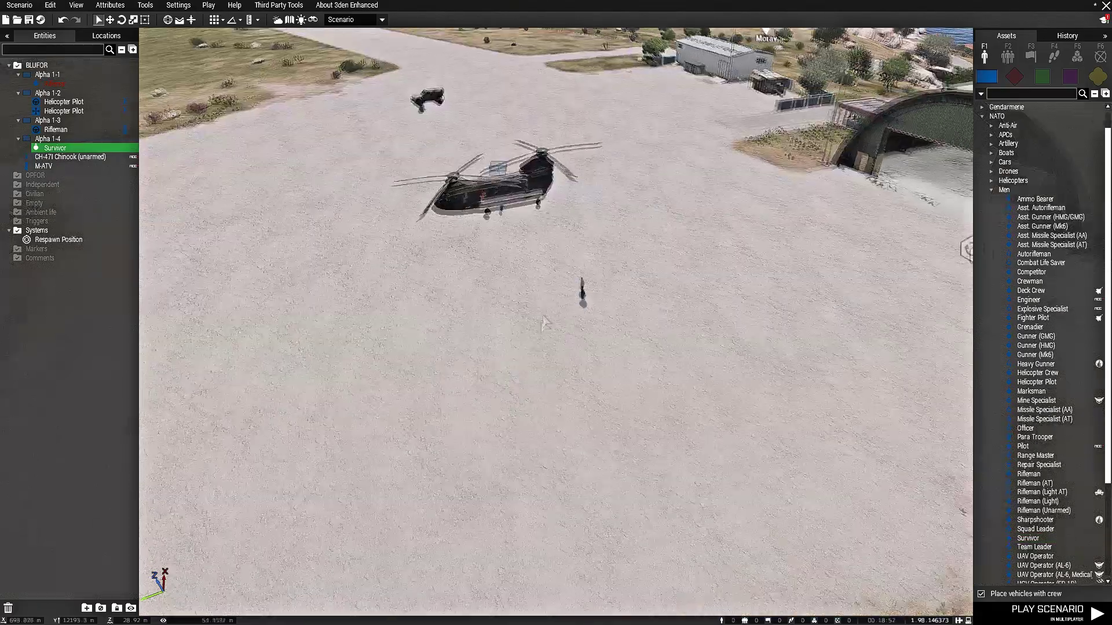
{"action": "right_click", "coordinate": [547, 252]}
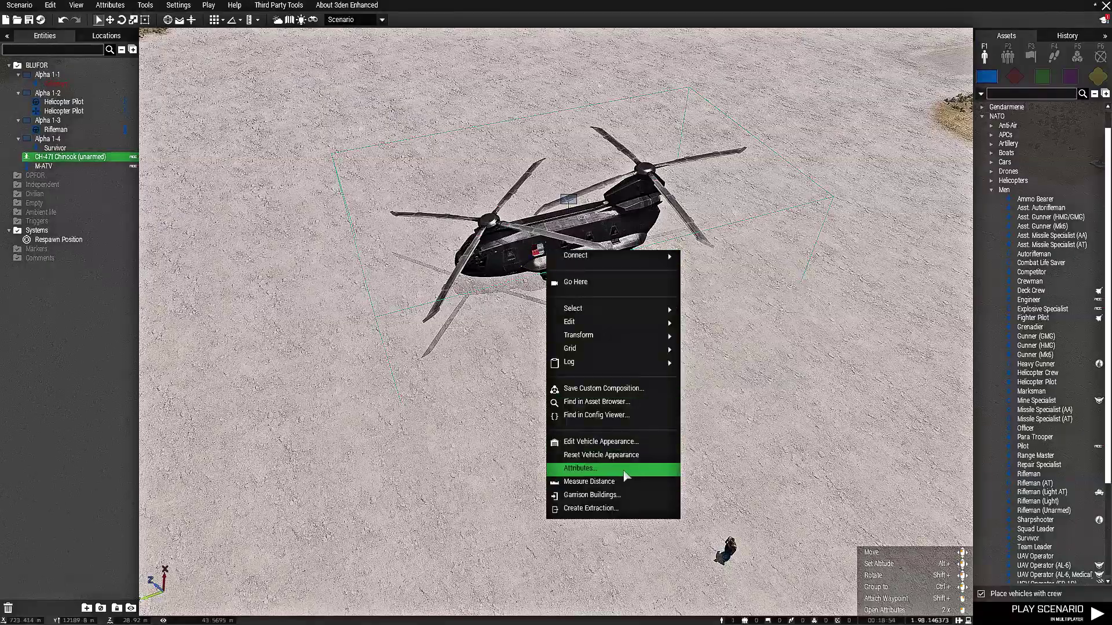
{"action": "left_click", "coordinate": [626, 470]}
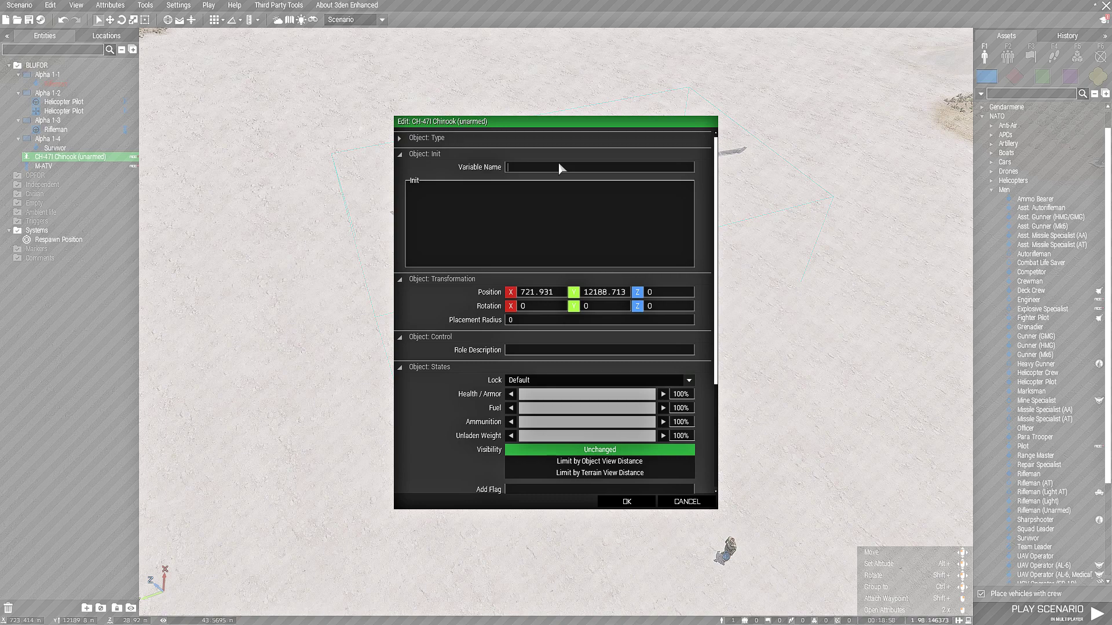
{"action": "type", "text": "c"}
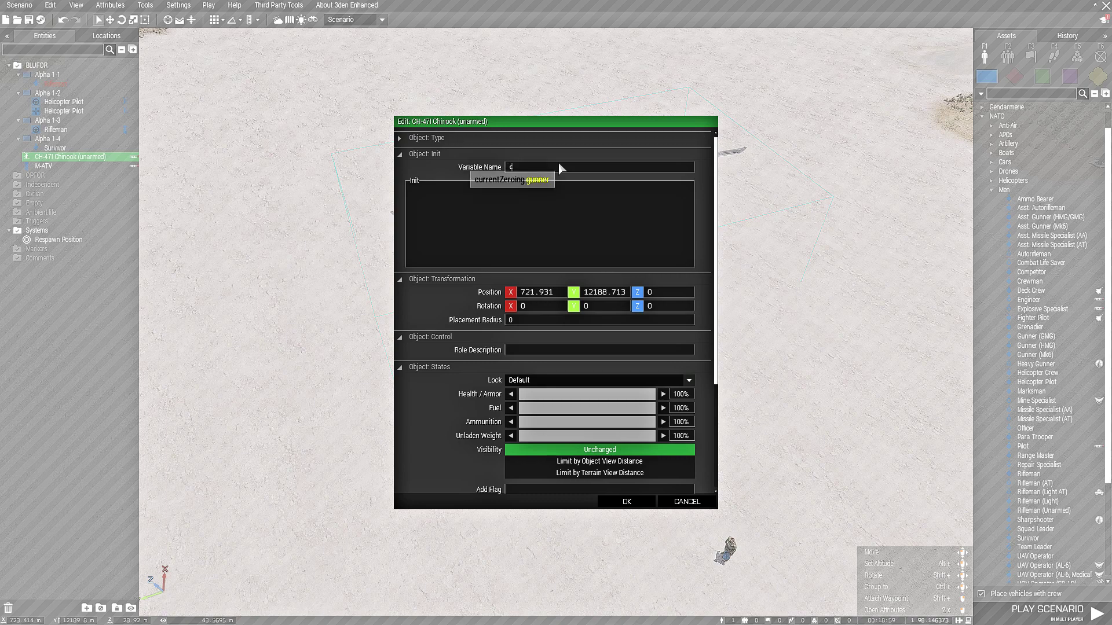
{"action": "type", "text": "herry"}
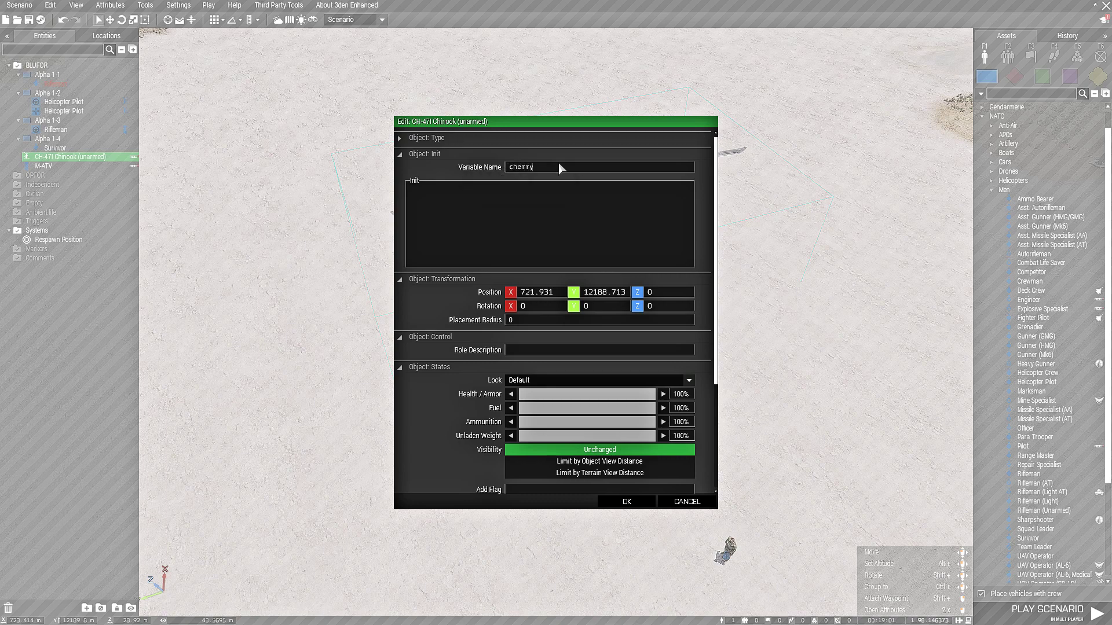
Enter "[respawn_west, cherry] call BIS_fnc_addRespawnPosition;" as the Chinook's init code and apply its attributes
{"action": "type", "text": "[FACTION, NAME] call BIS_fnc_addRespawnPosition;"}
{"action": "left_click_drag", "start_coordinate": [442, 190], "coordinate": [425, 192]}
{"action": "type", "text": "r"}
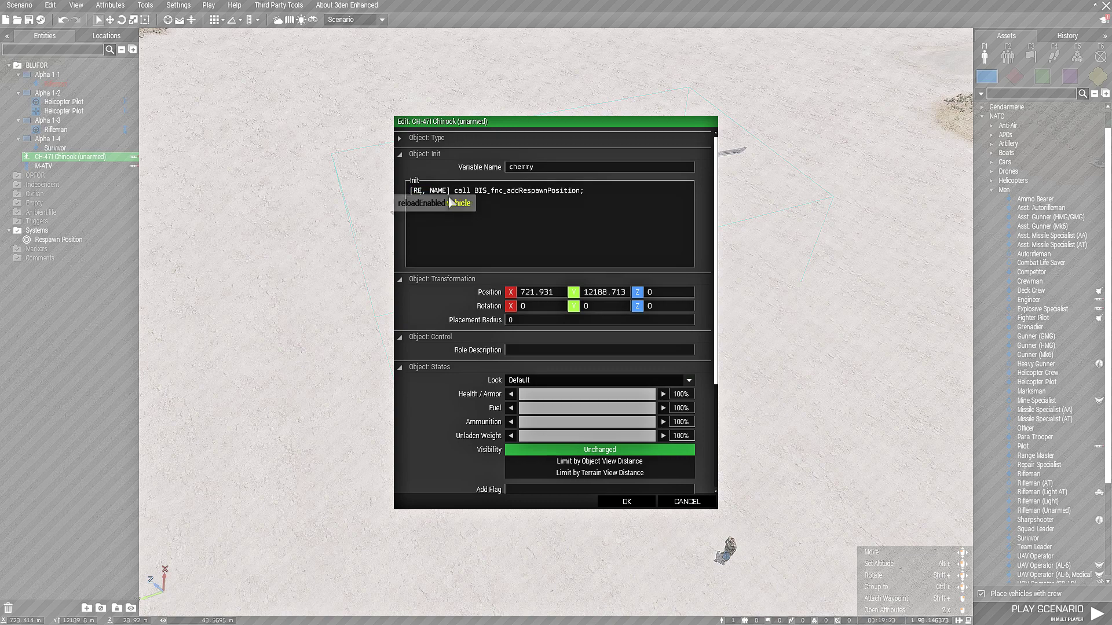
{"action": "type", "text": "espawn"}
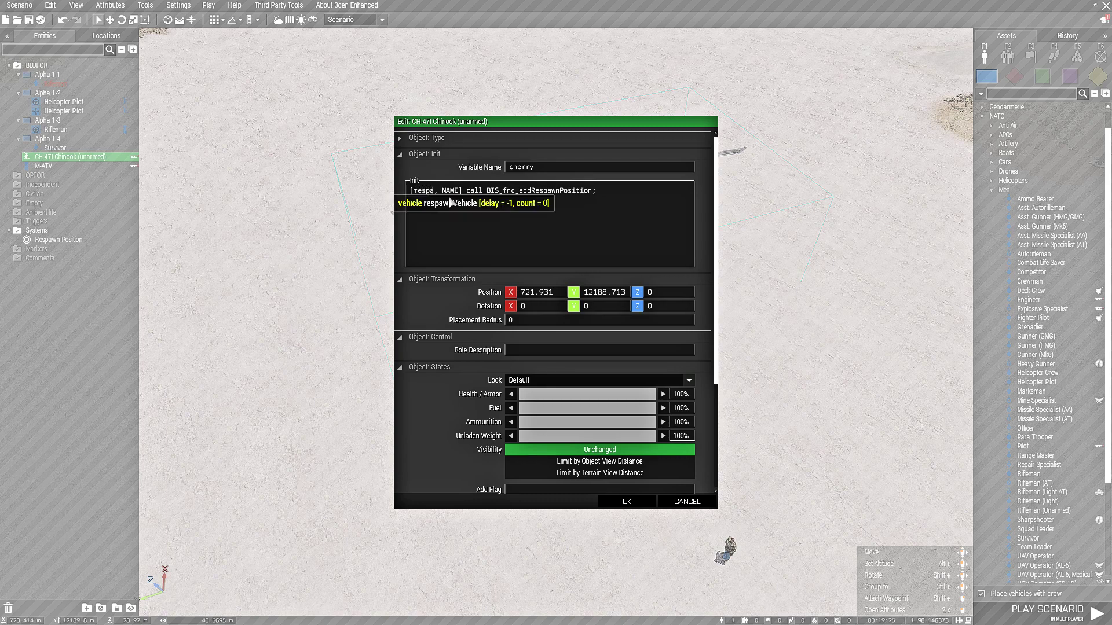
{"action": "type", "text": "_west"}
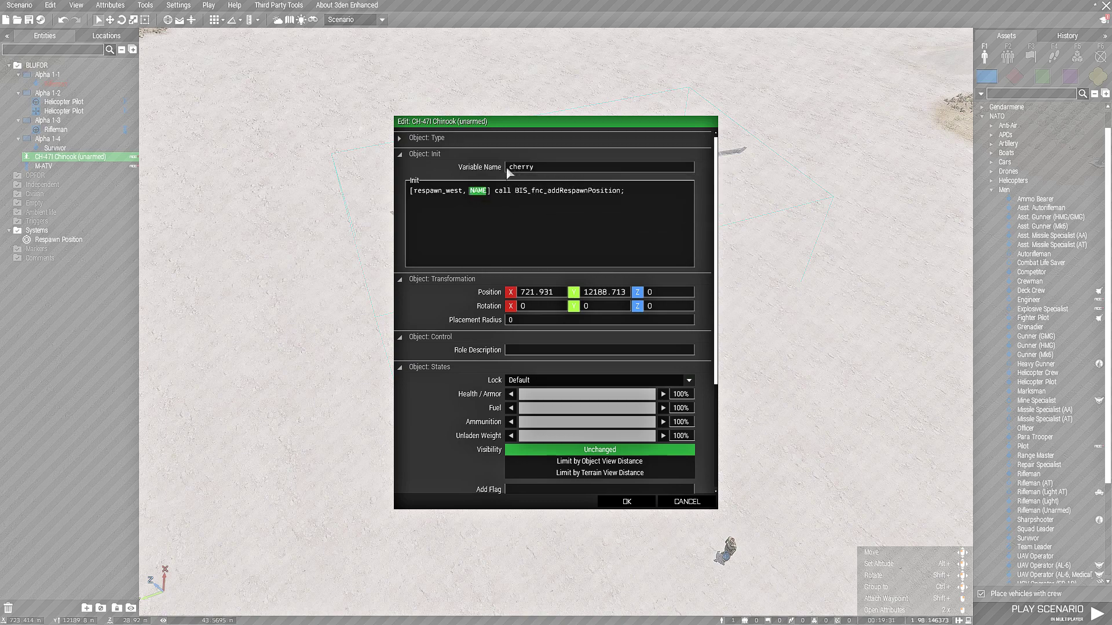
{"action": "key", "text": "BackSpace"}
{"action": "type", "text": "c"}
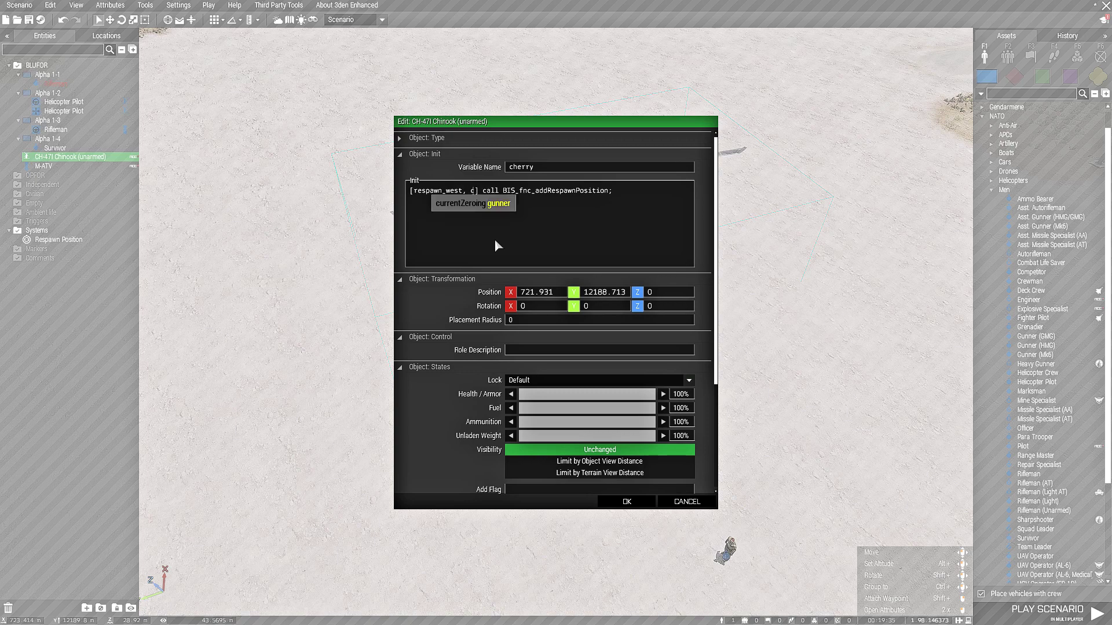
{"action": "type", "text": "herry"}
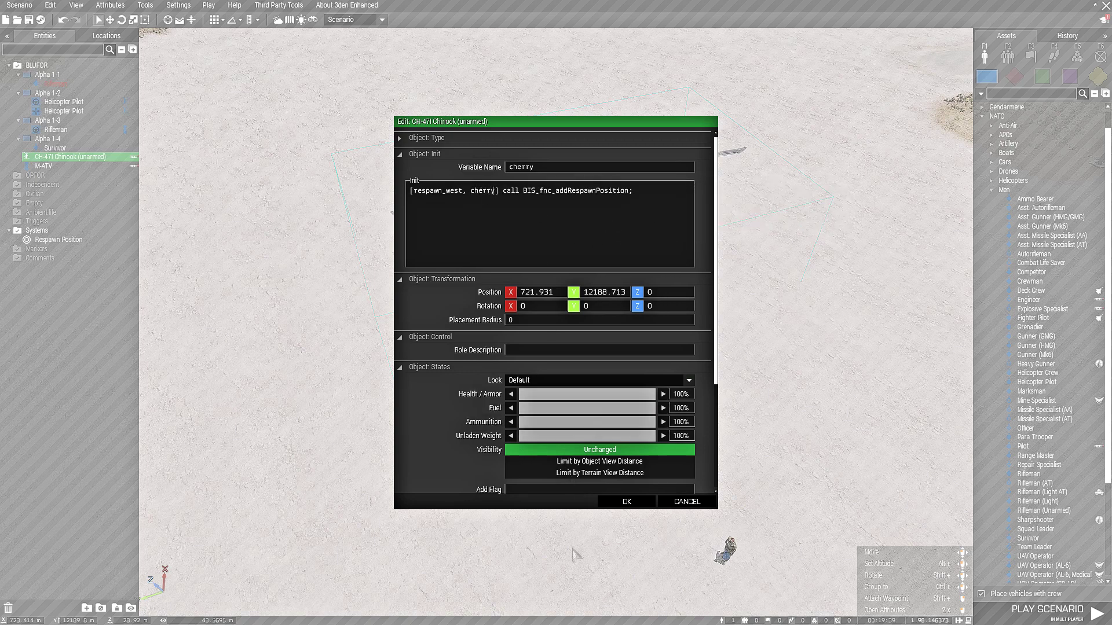
{"action": "left_click", "coordinate": [626, 502]}
{"action": "scroll", "coordinate": [603, 457], "scroll_direction": "down", "scroll_amount": 5}
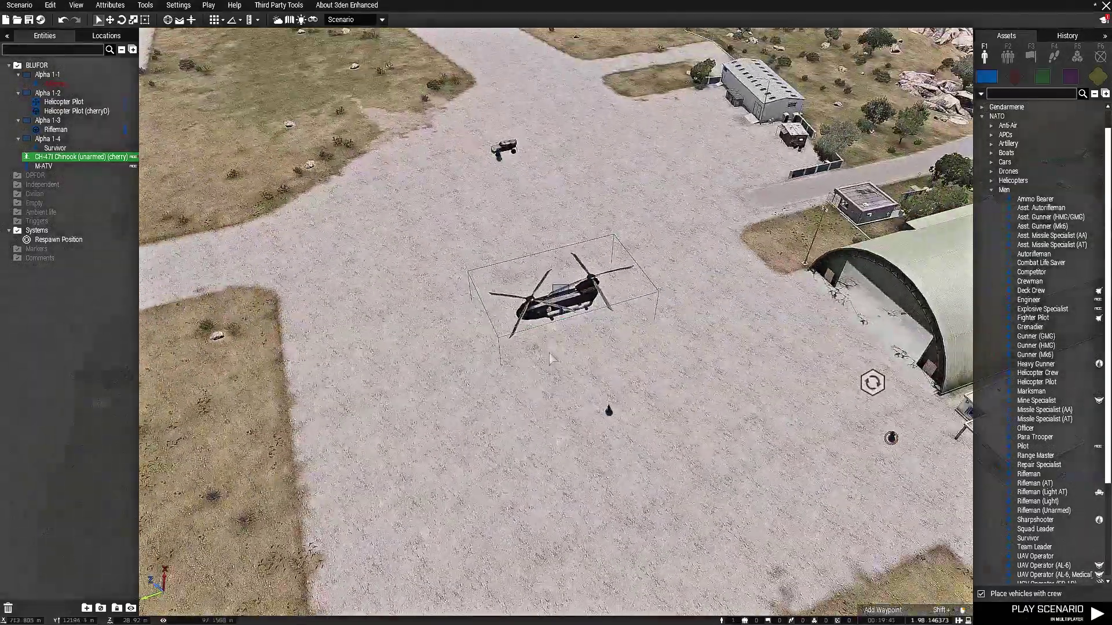
Increase the Steerable Parachute count in the Chinook's equipment storage to 29 and apply its attributes
{"action": "double_click", "coordinate": [560, 313]}
{"action": "scroll", "coordinate": [435, 434], "scroll_direction": "down", "scroll_amount": 5}
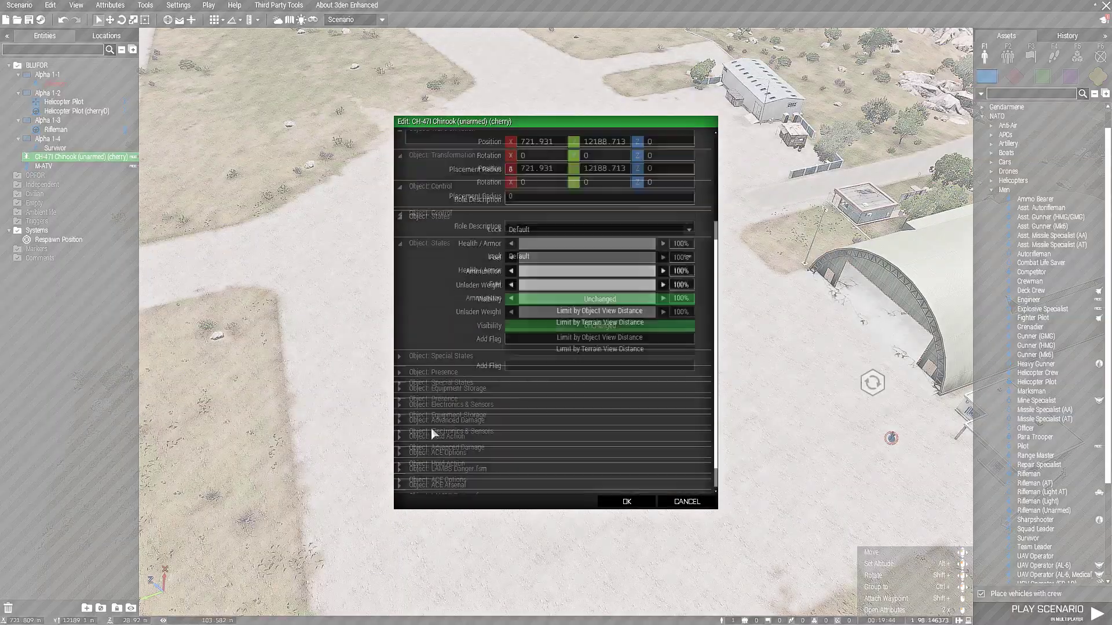
{"action": "left_click", "coordinate": [399, 389]}
{"action": "scroll", "coordinate": [467, 433], "scroll_direction": "down", "scroll_amount": 5}
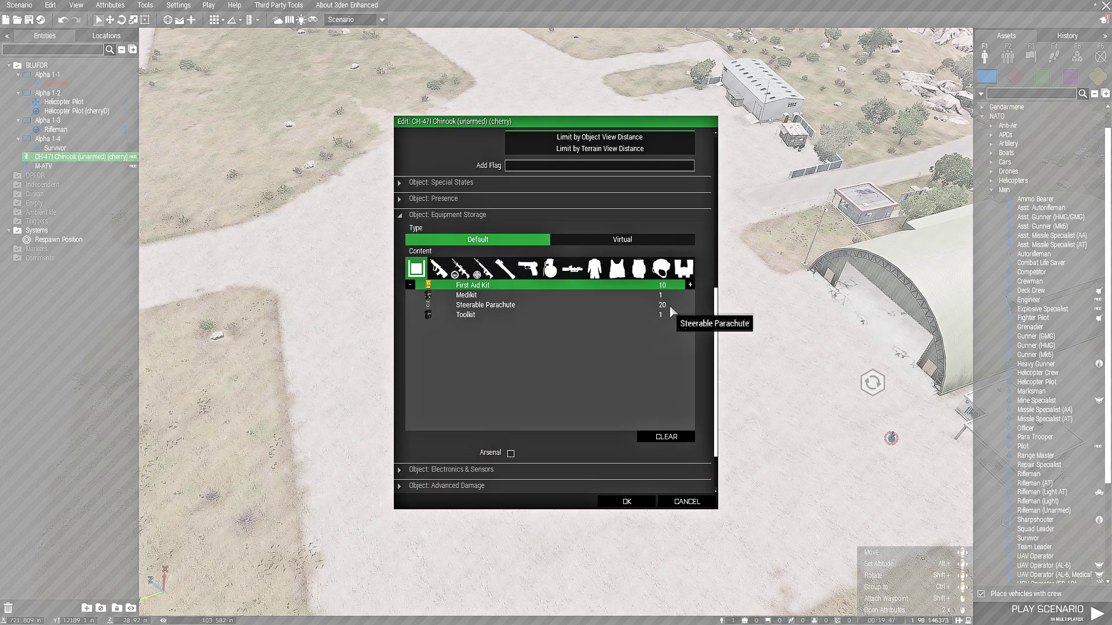
{"action": "left_click", "coordinate": [672, 307]}
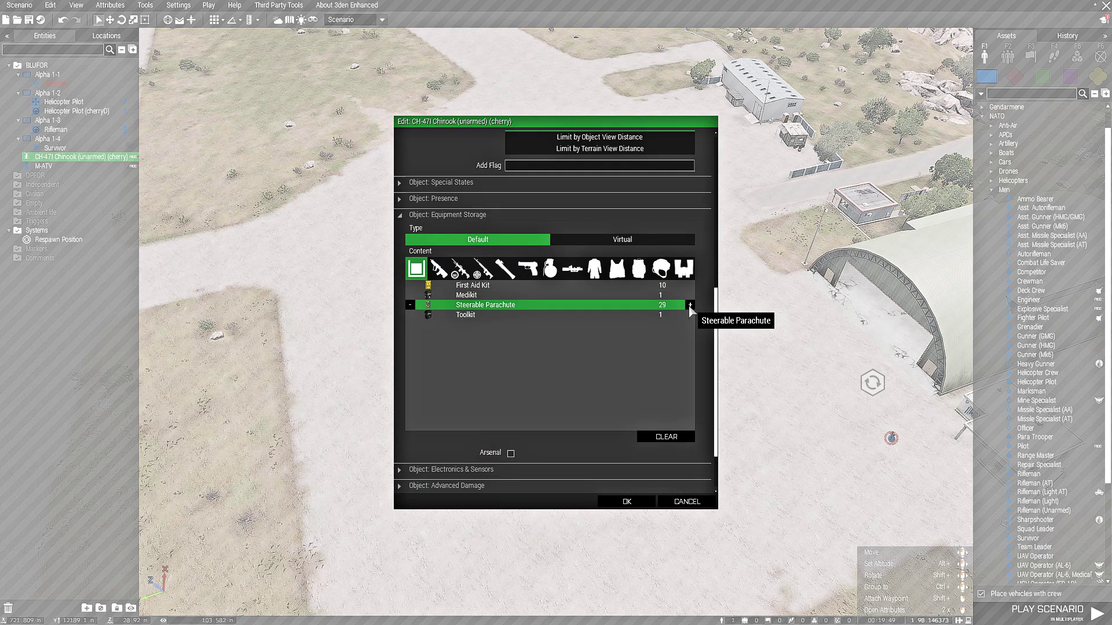
{"action": "left_click", "coordinate": [626, 502]}
Move the Chinook across the tarmac to the edge of the grass, on the runway side of the M-ATV
{"action": "key", "text": "w"}
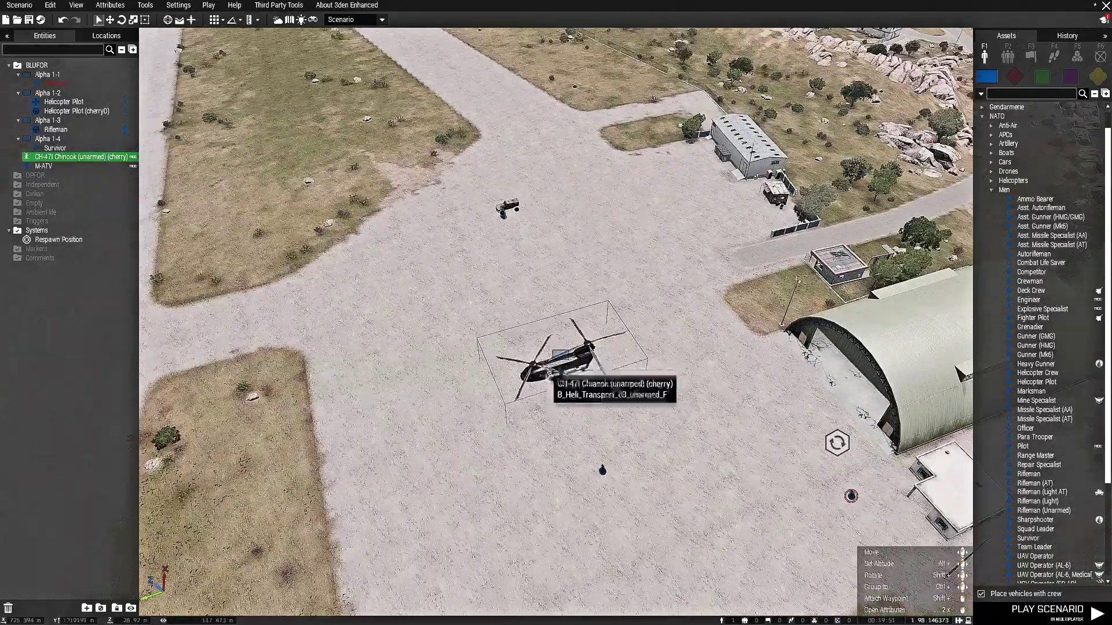
{"action": "key", "text": "a"}
{"action": "left_click_drag", "start_coordinate": [385, 250], "coordinate": [432, 11]}
{"action": "key", "text": "s"}
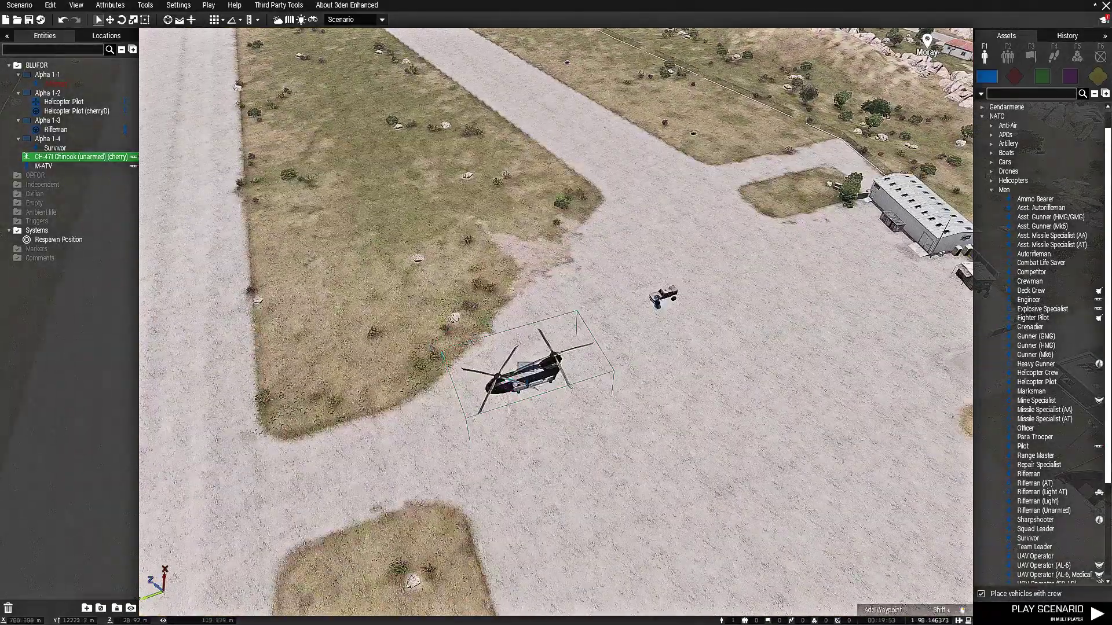
Raise the Chinook high into the air above the airfield
{"action": "mouse_move", "coordinate": [481, 440]}
{"action": "right_mouse_down"}
{"action": "mouse_move", "coordinate": [492, 281]}
{"action": "mouse_move", "coordinate": [483, 320]}
{"action": "mouse_move", "coordinate": [499, 445]}
{"action": "right_mouse_up"}
{"action": "key", "text": "s"}
{"action": "left_click_drag", "start_coordinate": [517, 258], "coordinate": [501, 77], "text": "alt"}
{"action": "right_click_drag", "start_coordinate": [481, 521], "coordinate": [446, 449]}
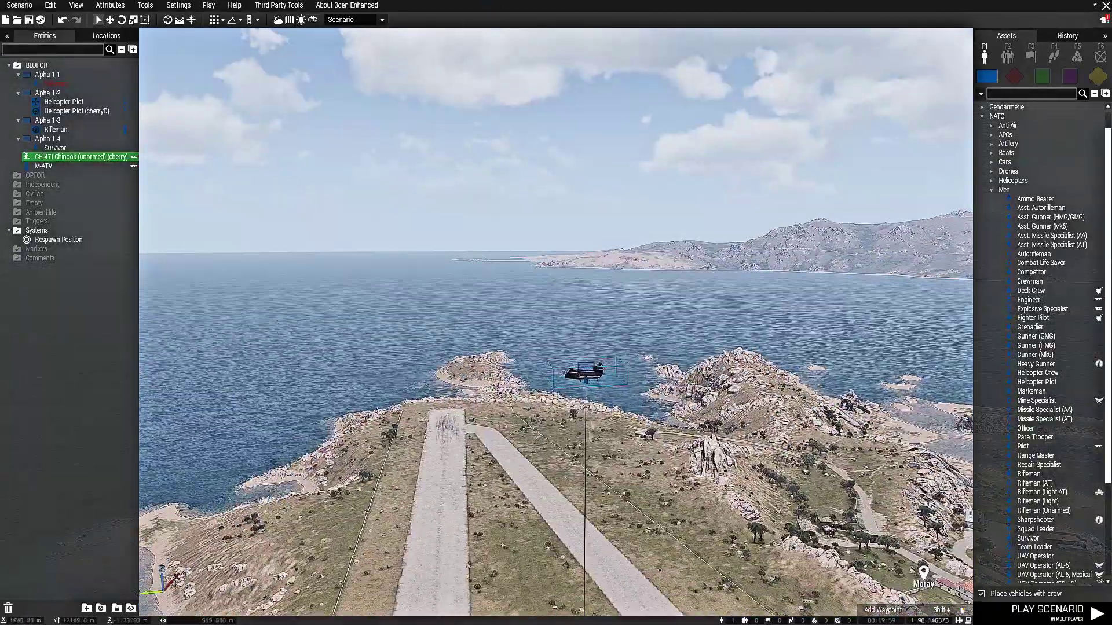
{"action": "left_click_drag", "start_coordinate": [590, 381], "coordinate": [586, 287], "text": "alt"}
{"action": "left_click", "coordinate": [586, 348]}
{"action": "key", "text": "w"}
{"action": "right_click_drag", "start_coordinate": [586, 347], "coordinate": [578, 415]}
{"action": "key", "text": "z"}
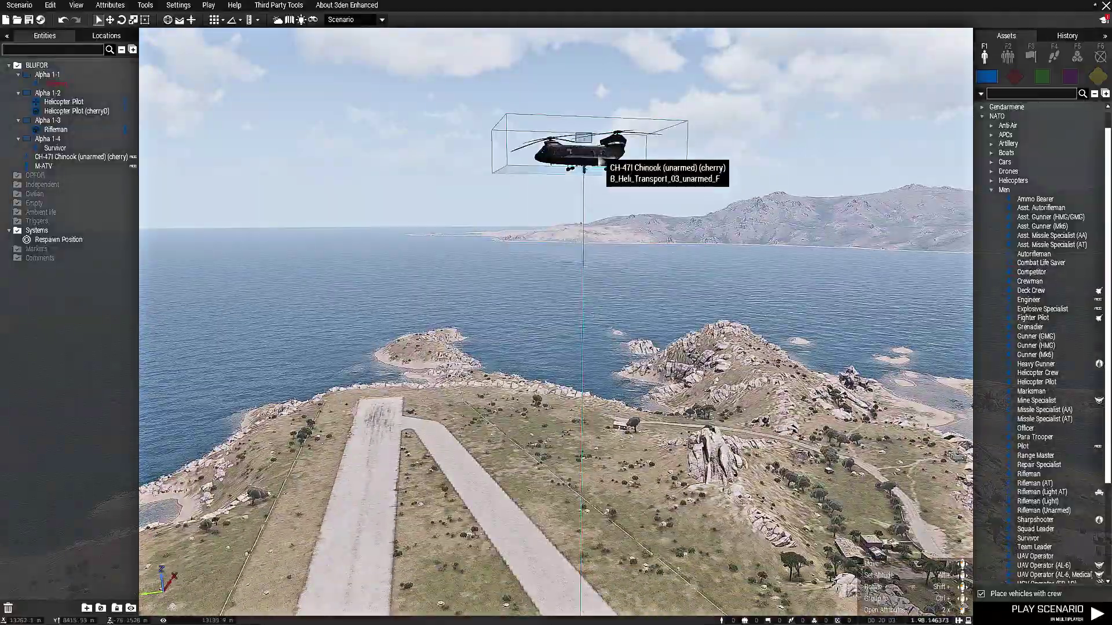
In the M-ATV's attributes, insert "[FACTION, NAME] call BIS_fnc_addRespawnPosition;" as init code and set the variable name to "car"
{"action": "key", "text": "d"}
{"action": "right_click_drag", "start_coordinate": [582, 347], "coordinate": [929, 467]}
{"action": "key", "text": "w"}
{"action": "key", "text": "w"}
{"action": "key", "text": "s"}
{"action": "double_click", "coordinate": [43, 166]}
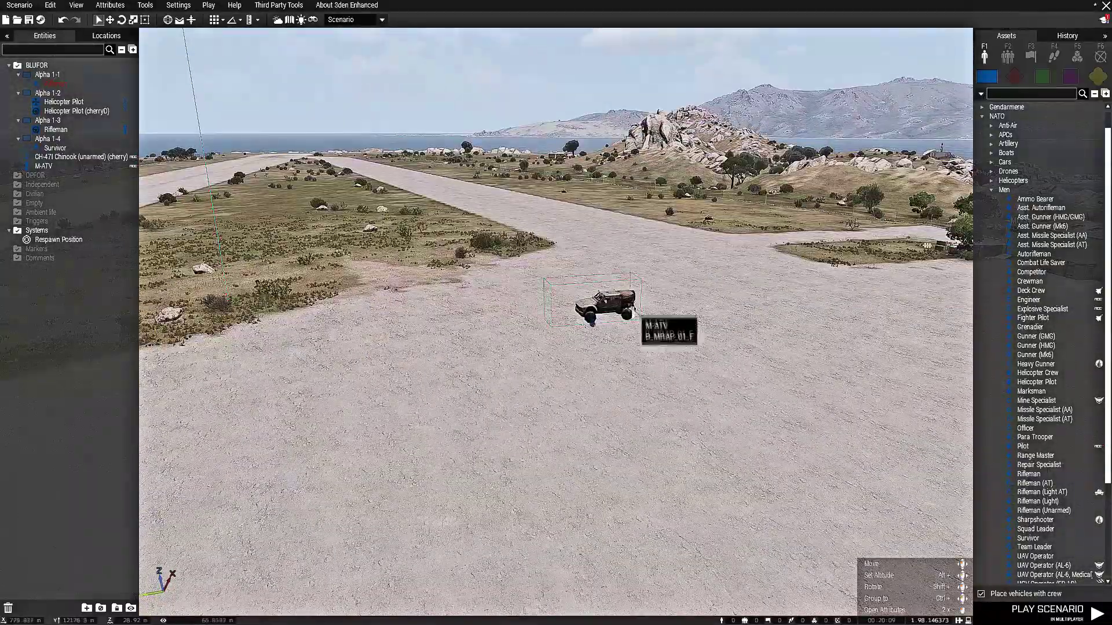
{"action": "right_click", "coordinate": [631, 313]}
{"action": "left_click", "coordinate": [662, 524]}
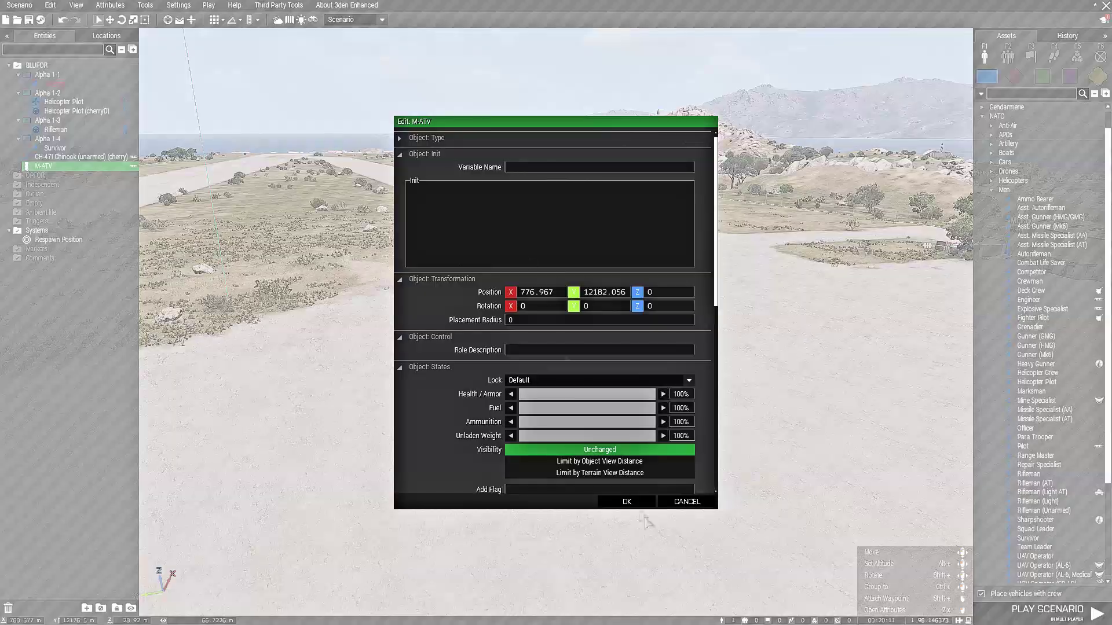
{"action": "left_click", "coordinate": [518, 213]}
{"action": "type", "text": "[FACTION, NAME] call BIS_fnc_addRespawnPosition;"}
{"action": "left_click", "coordinate": [548, 170]}
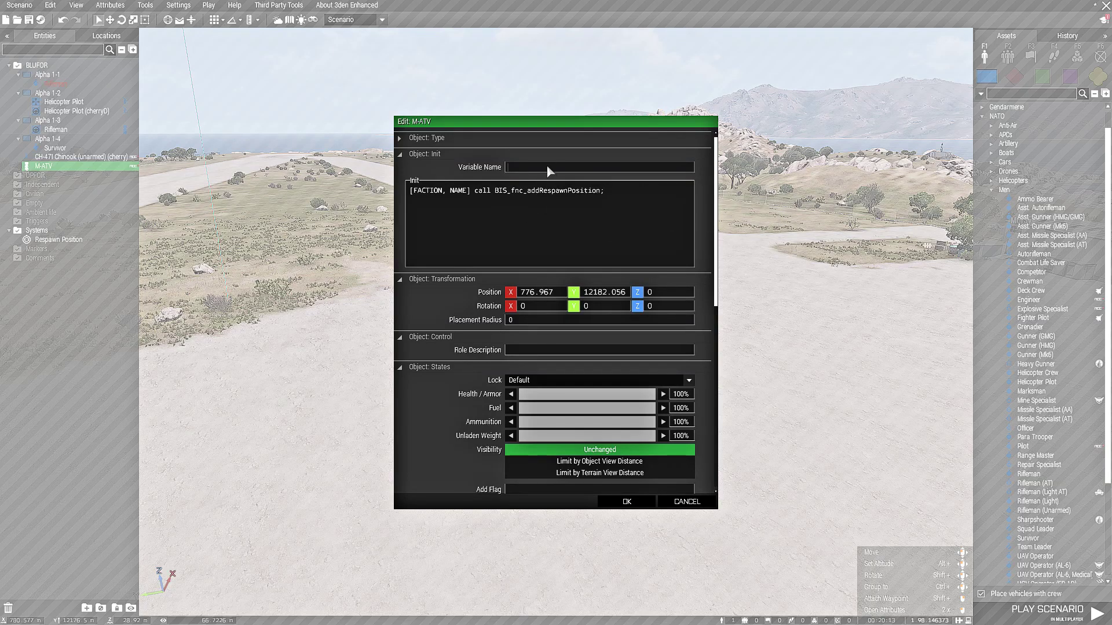
{"action": "type", "text": "car"}
Complete the M-ATV's init code as "[respawn_west, car] call BIS_fnc_addRespawnPosition;" and apply its attributes
{"action": "type", "text": "R"}
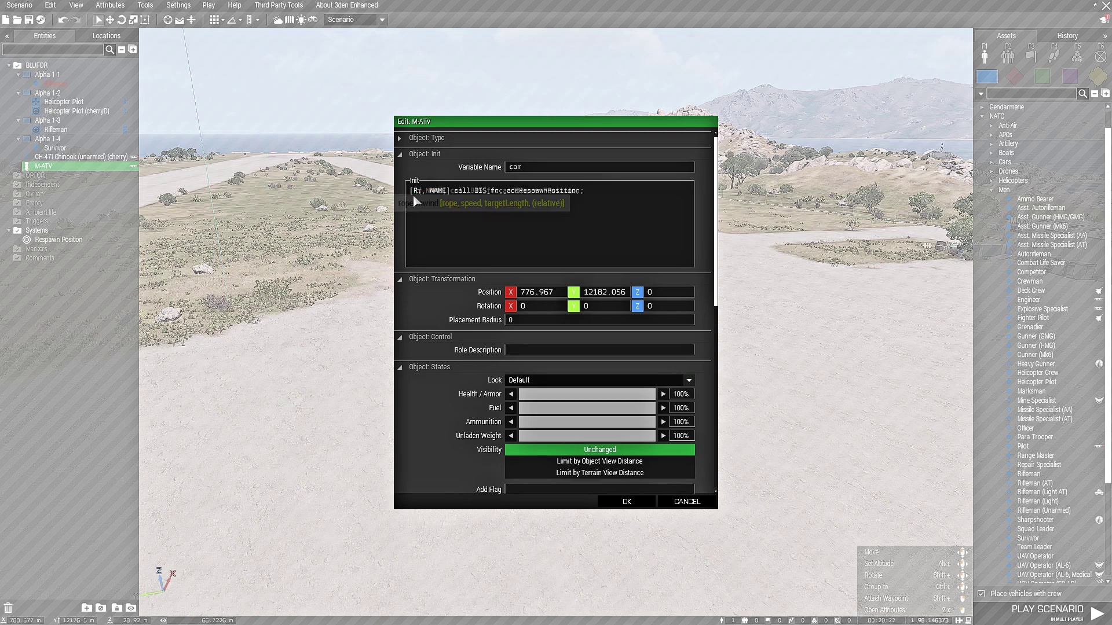
{"action": "type", "text": "espawn_west"}
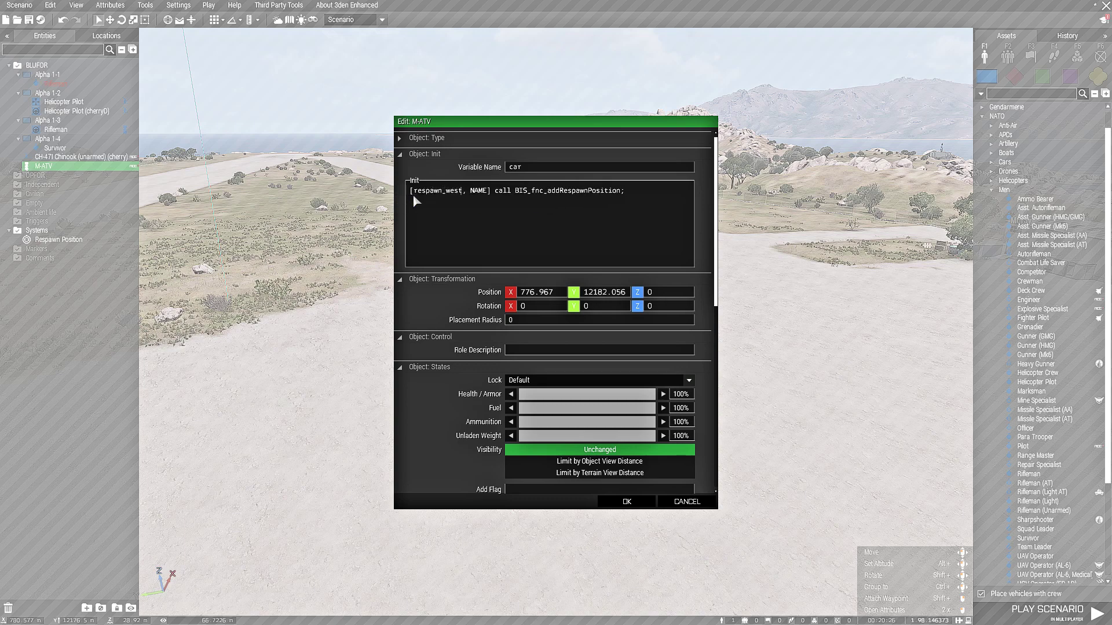
{"action": "type", "text": "car"}
{"action": "left_click", "coordinate": [619, 502]}
Open the BLUFOR Survivor's attributes and set its variable name to "Bob"
{"action": "left_click", "coordinate": [606, 412]}
{"action": "right_click_drag", "start_coordinate": [588, 387], "coordinate": [751, 384]}
{"action": "key", "text": "w"}
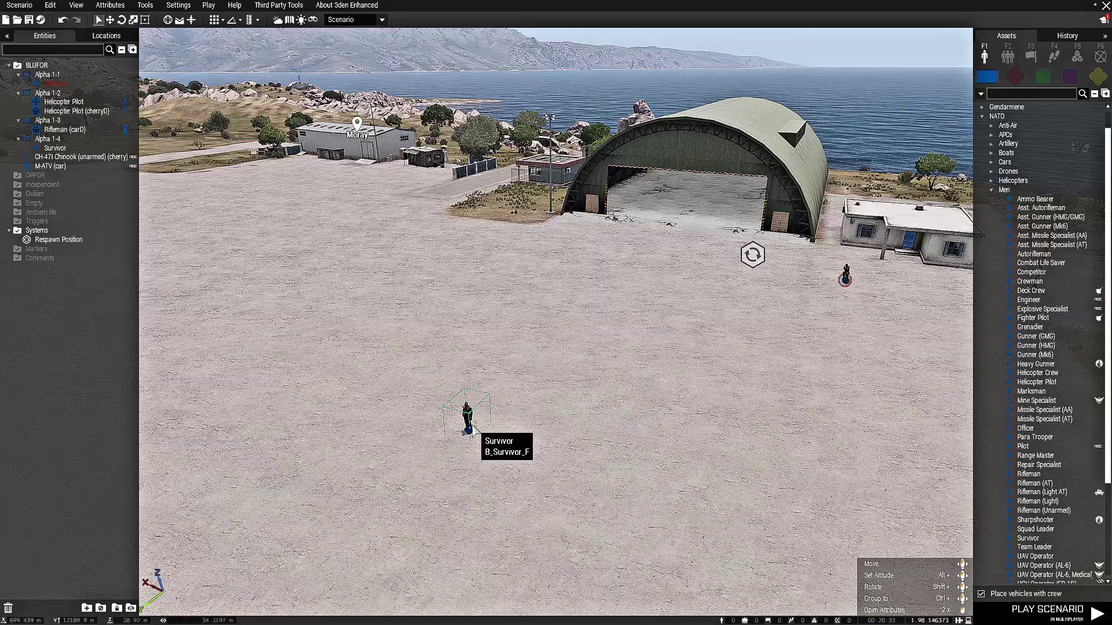
{"action": "right_click", "coordinate": [468, 420]}
{"action": "left_click", "coordinate": [503, 584]}
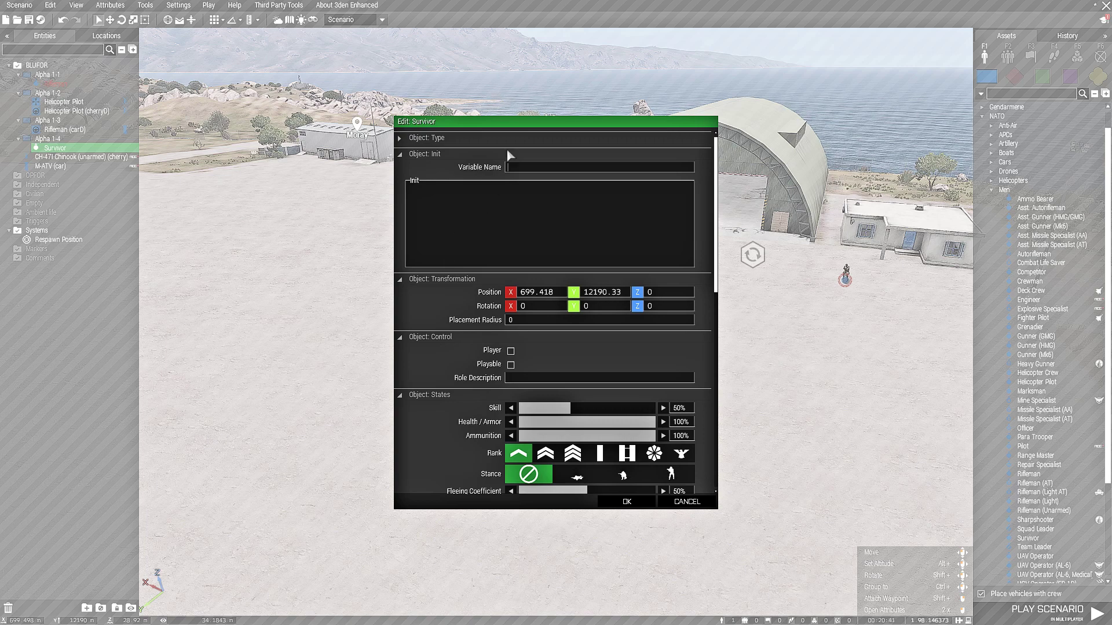
{"action": "left_click_drag", "start_coordinate": [525, 126], "coordinate": [494, 197]}
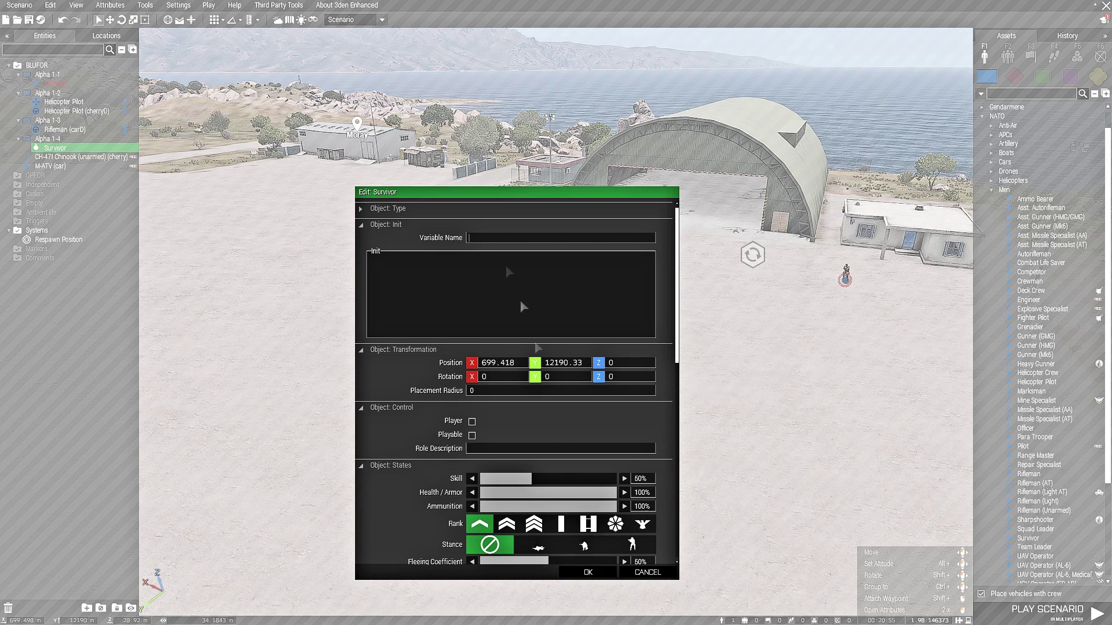
{"action": "type", "text": "bOB"}
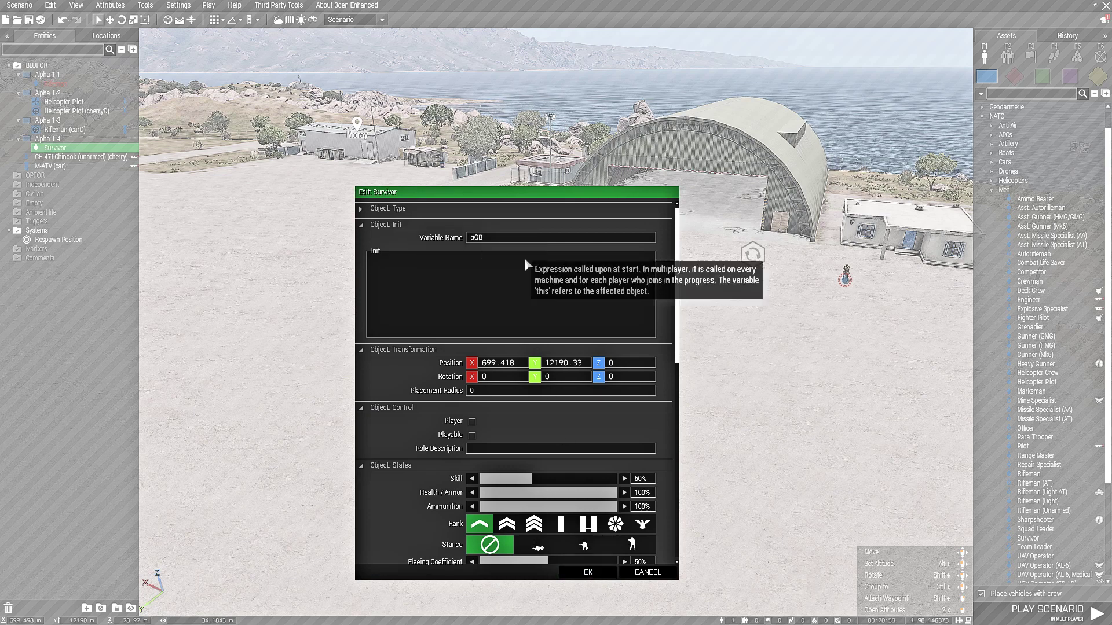
{"action": "left_click_drag", "start_coordinate": [490, 239], "coordinate": [451, 252]}
{"action": "type", "text": "Bob"}
Enter "[respawn_west, Bob] call BIS_fnc_addRespawnPosition;" as the Survivor's init code and apply its attributes
{"action": "left_click", "coordinate": [457, 258]}
{"action": "type", "text": "[FACTION, NAME] call BIS_fnc_addRespawnPosition;"}
{"action": "left_click", "coordinate": [397, 262]}
{"action": "left_click_drag", "start_coordinate": [397, 262], "coordinate": [378, 266]}
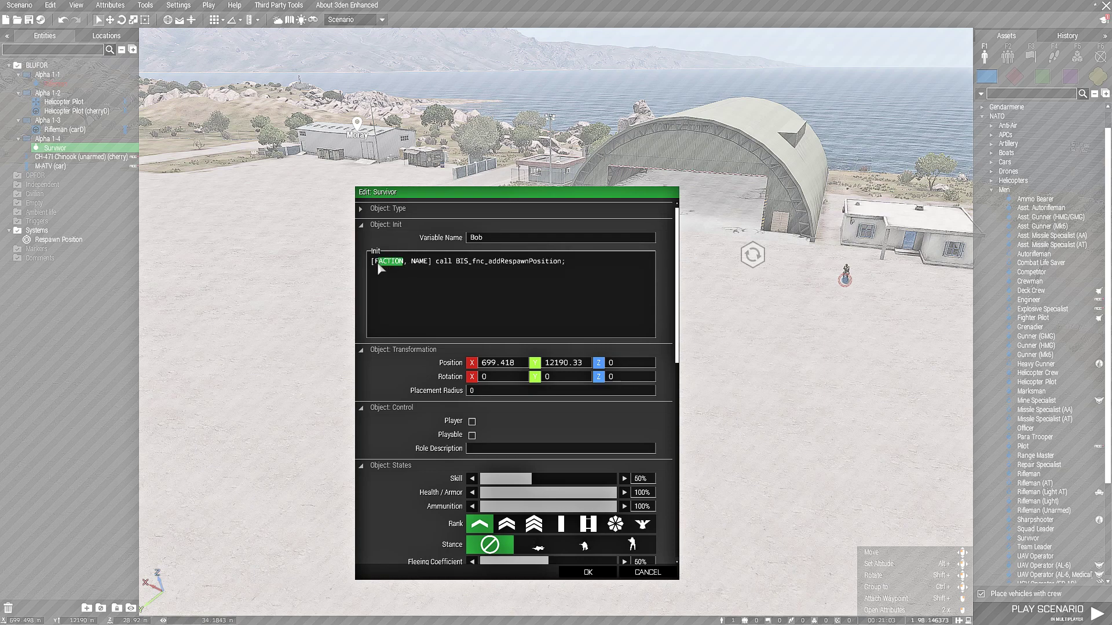
{"action": "type", "text": "respa"}
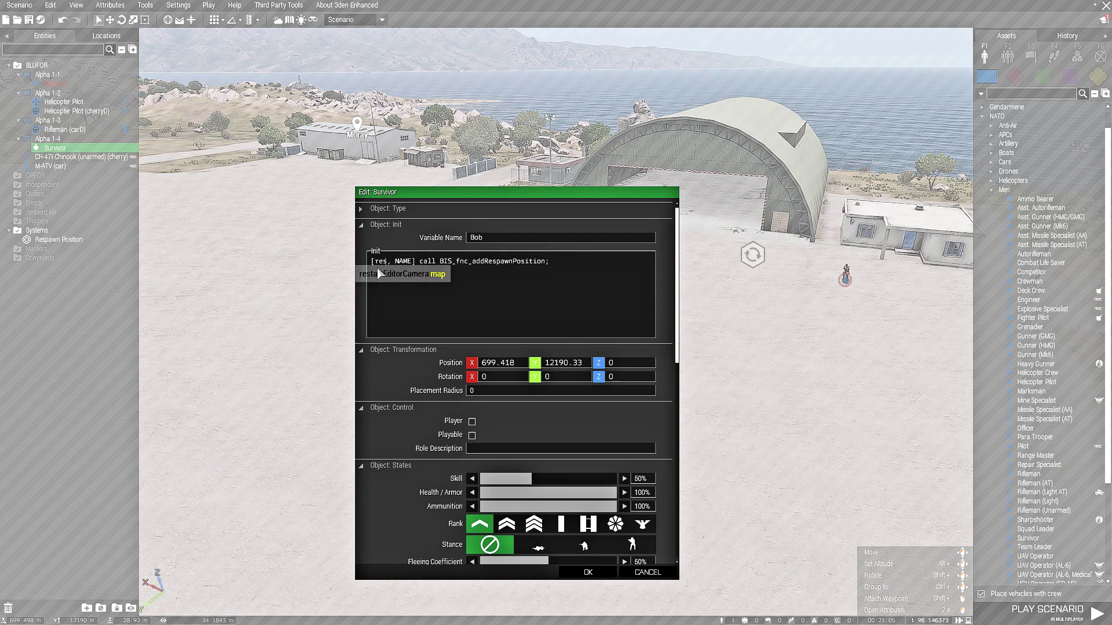
{"action": "type", "text": "wn_west"}
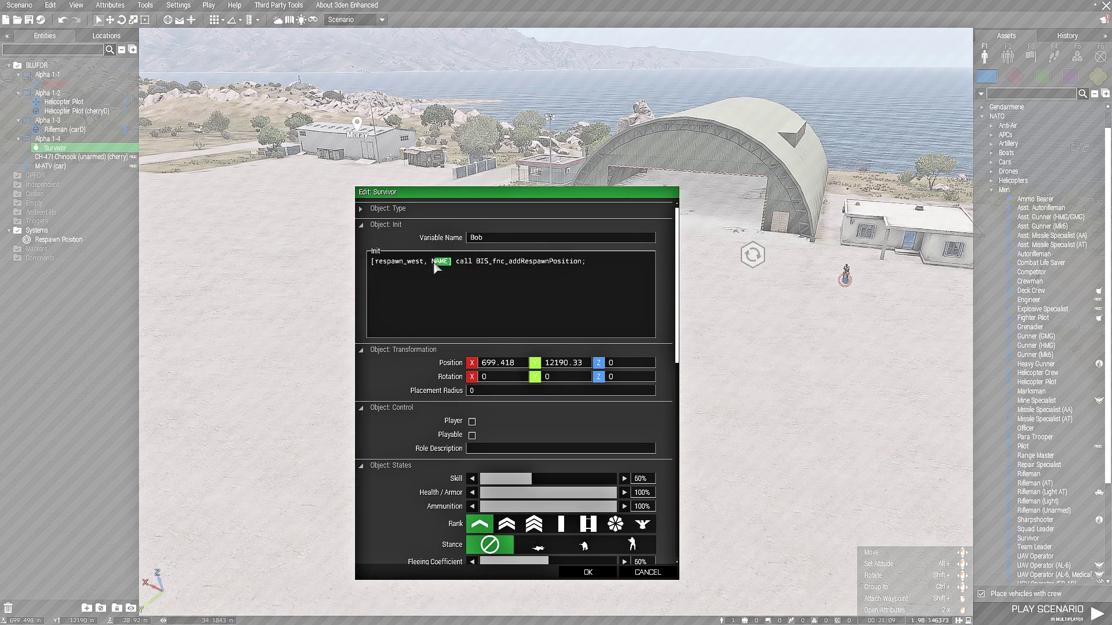
{"action": "key", "text": "BackSpace"}
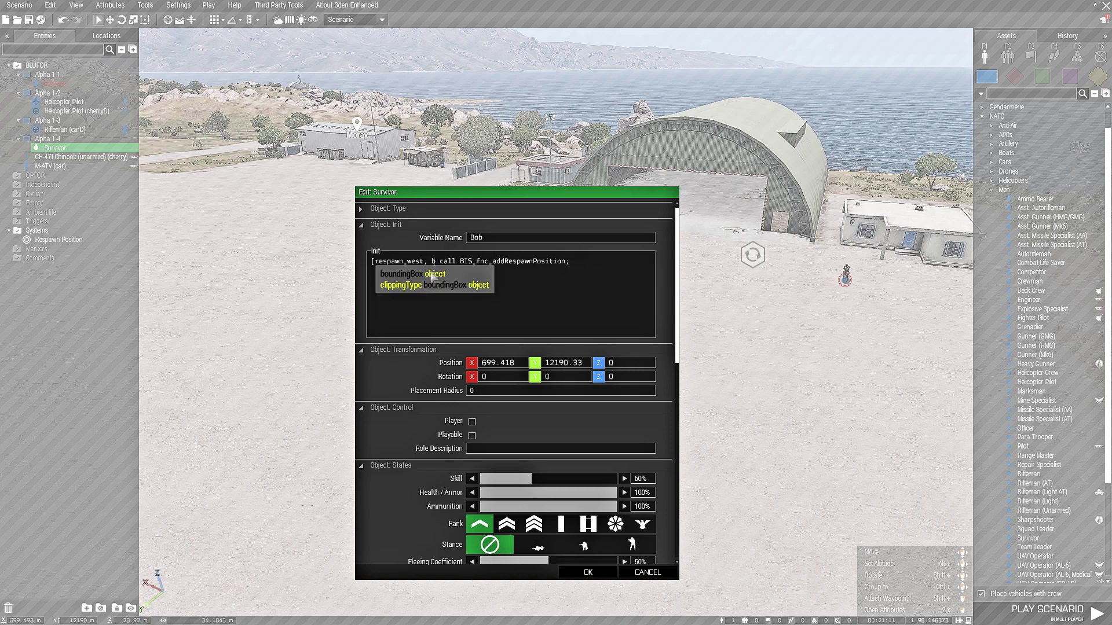
{"action": "type", "text": "Bob"}
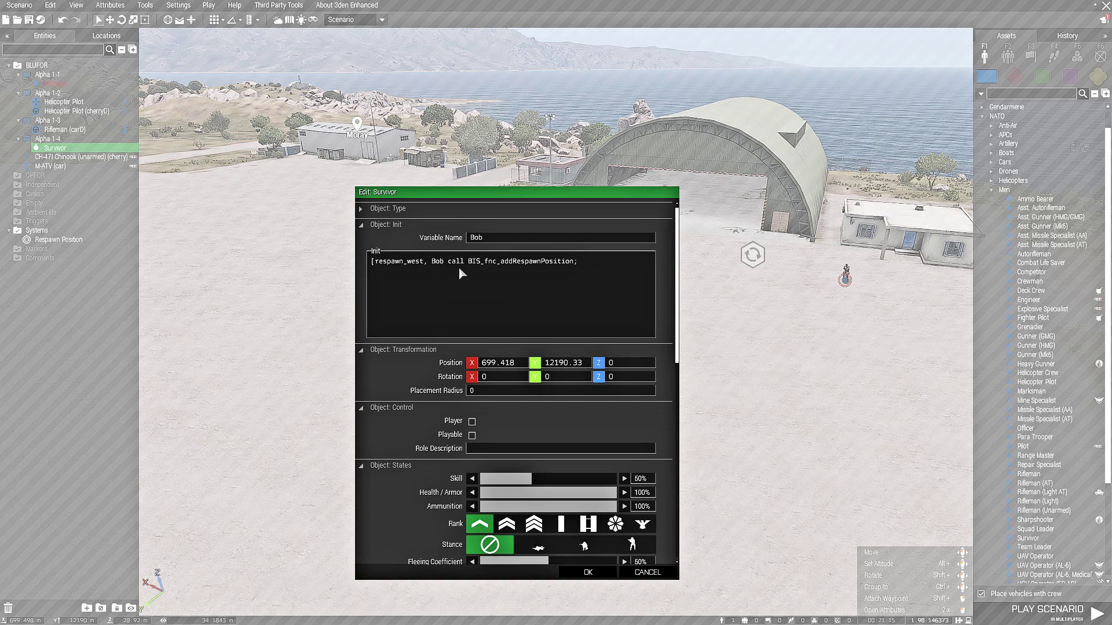
{"action": "type", "text": "]"}
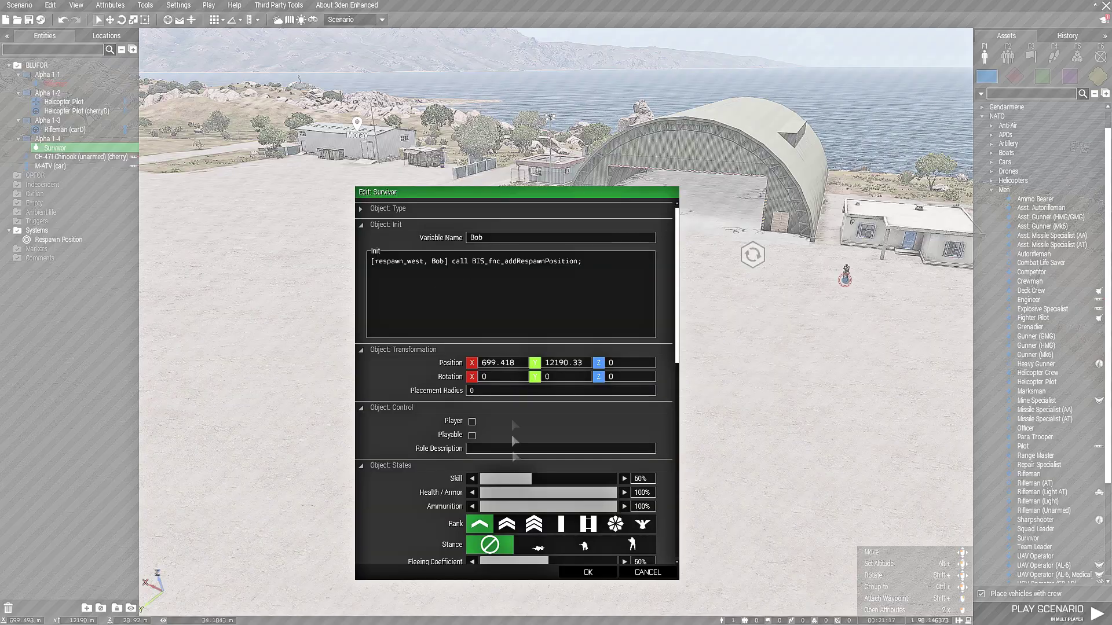
{"action": "left_click", "coordinate": [589, 572]}
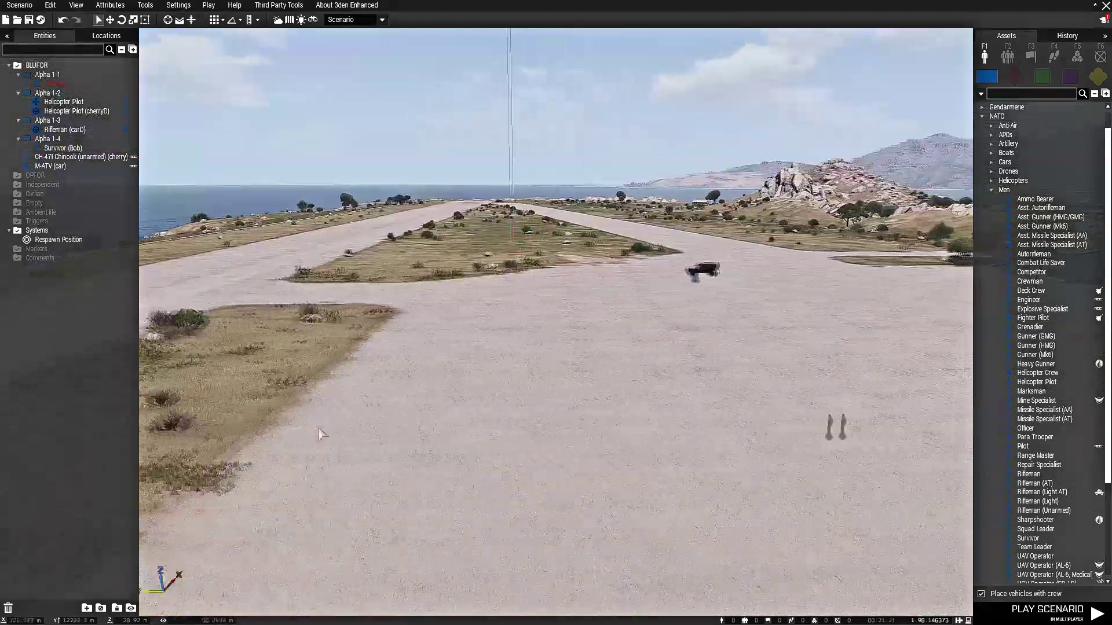
Place a plain Trigger where the tarmac meets the grass near the BLUFOR Survivor, and inspect its attributes
{"action": "right_click_drag", "start_coordinate": [321, 433], "coordinate": [790, 139]}
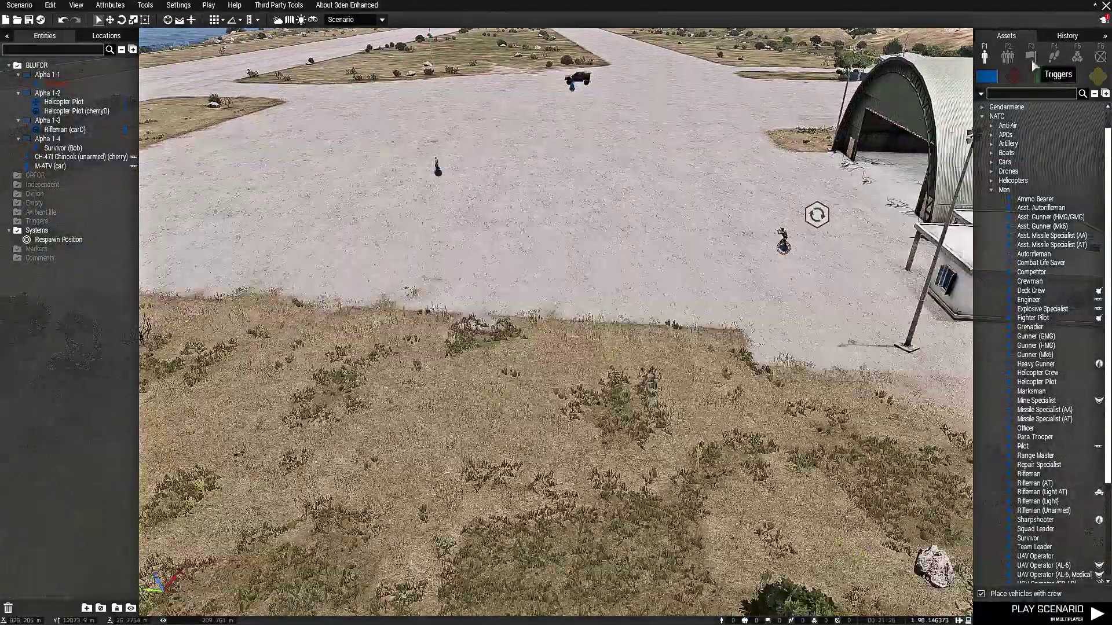
{"action": "left_click", "coordinate": [1031, 55]}
{"action": "left_click", "coordinate": [1007, 109]}
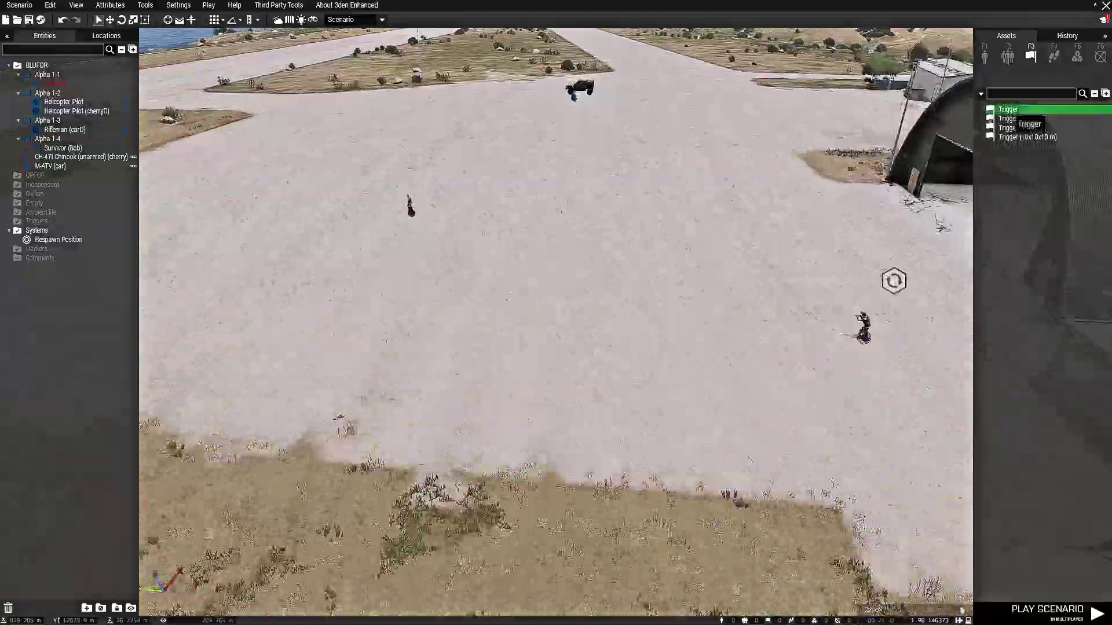
{"action": "right_click_drag", "start_coordinate": [451, 216], "coordinate": [476, 247]}
{"action": "left_click", "coordinate": [410, 256]}
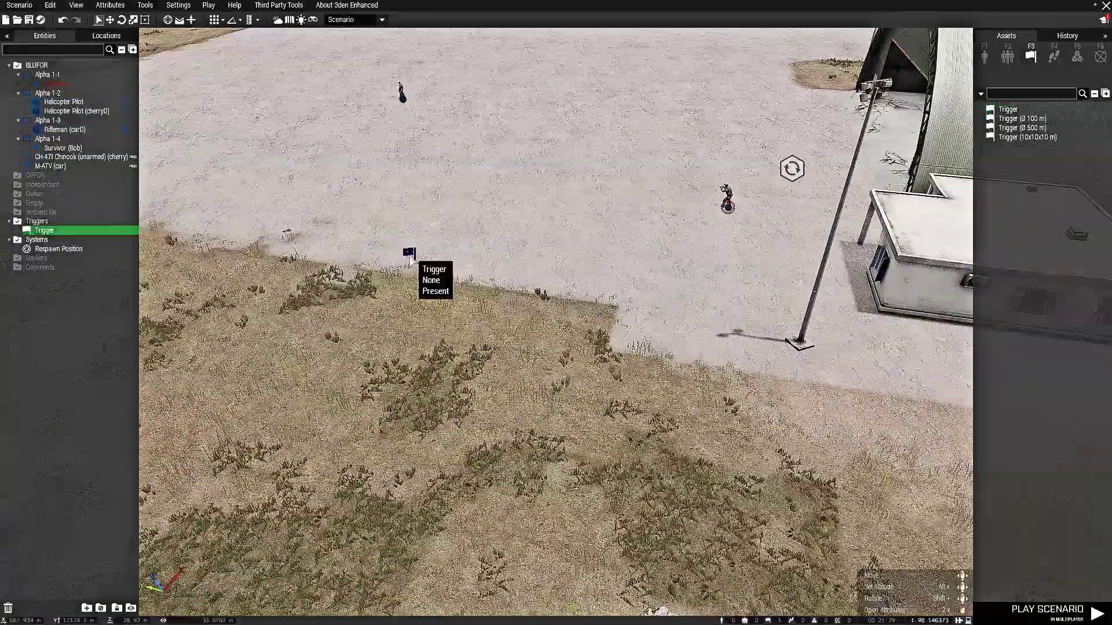
{"action": "right_click", "coordinate": [410, 256]}
{"action": "left_click", "coordinate": [449, 392]}
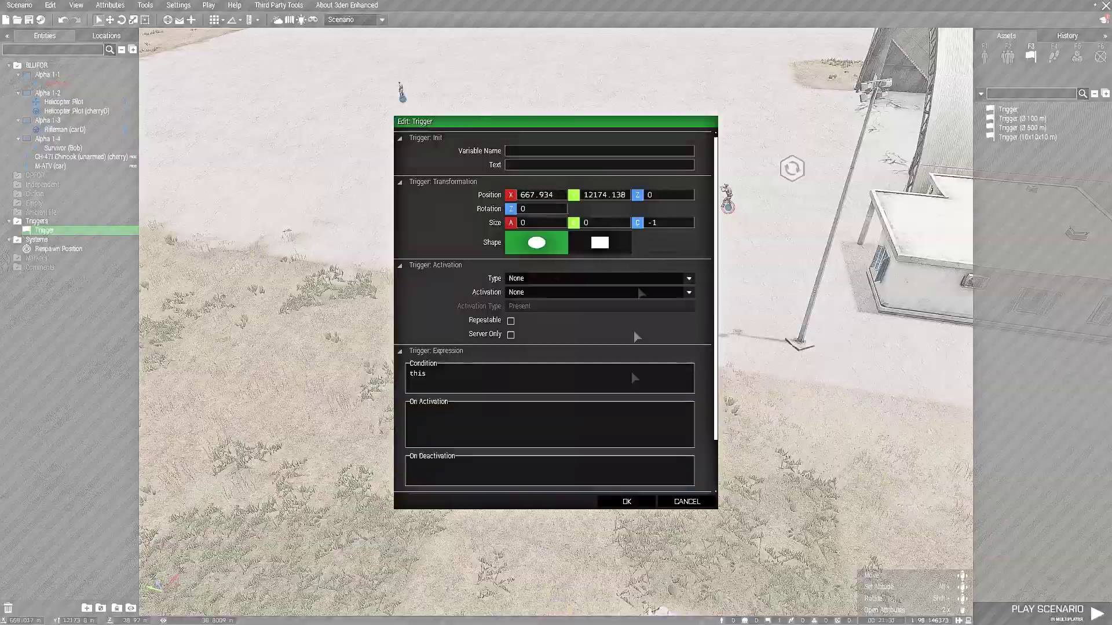
{"action": "left_click", "coordinate": [653, 501]}
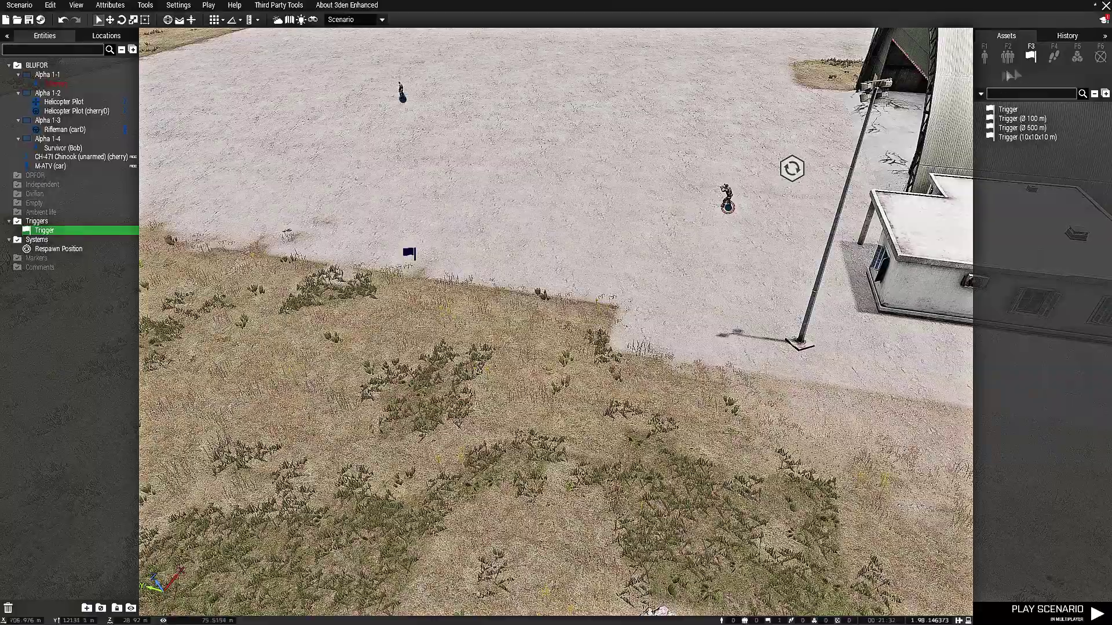
Place an OPFOR CSAT Survivor on the tarmac close to the trigger
{"action": "left_click", "coordinate": [986, 58]}
{"action": "key", "text": "w"}
{"action": "left_click", "coordinate": [1044, 77]}
{"action": "key", "text": "s"}
{"action": "key", "text": "a"}
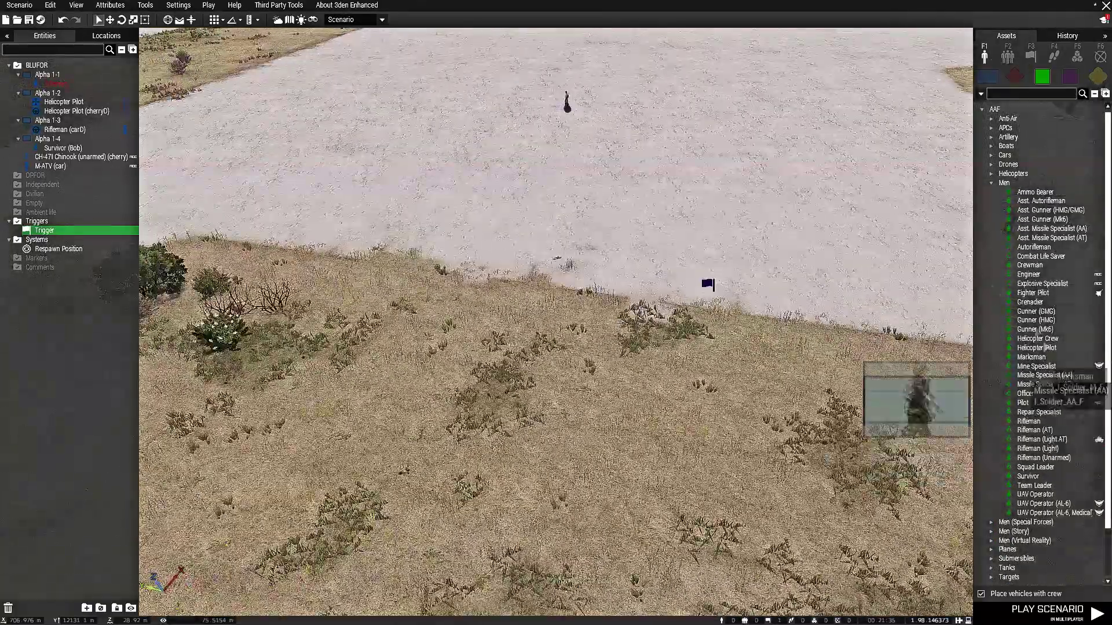
{"action": "left_click", "coordinate": [1015, 77]}
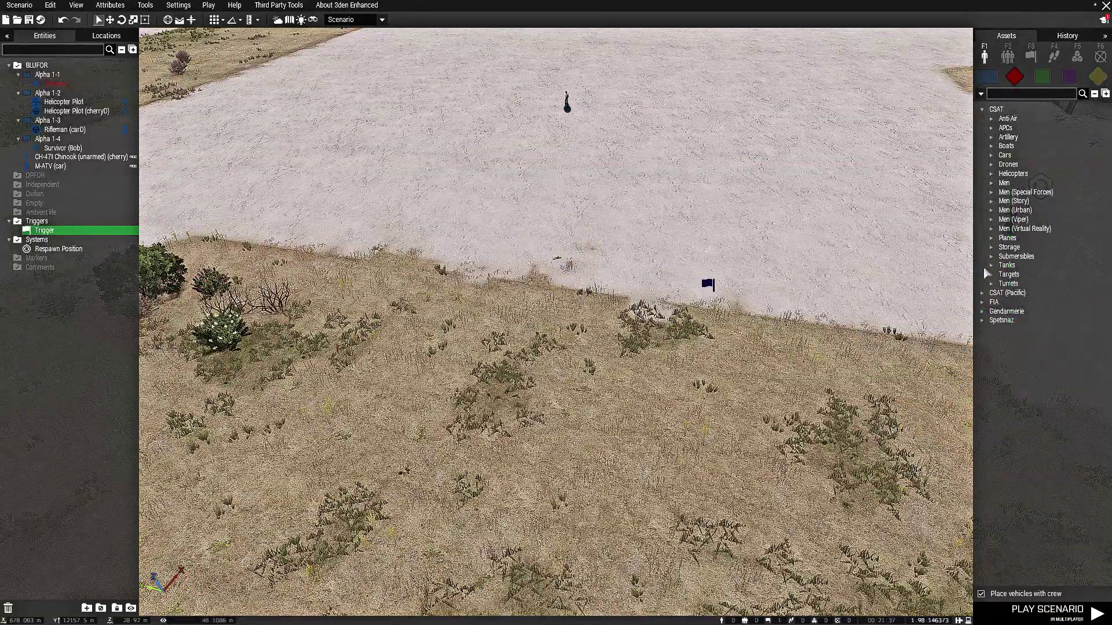
{"action": "key", "text": "d"}
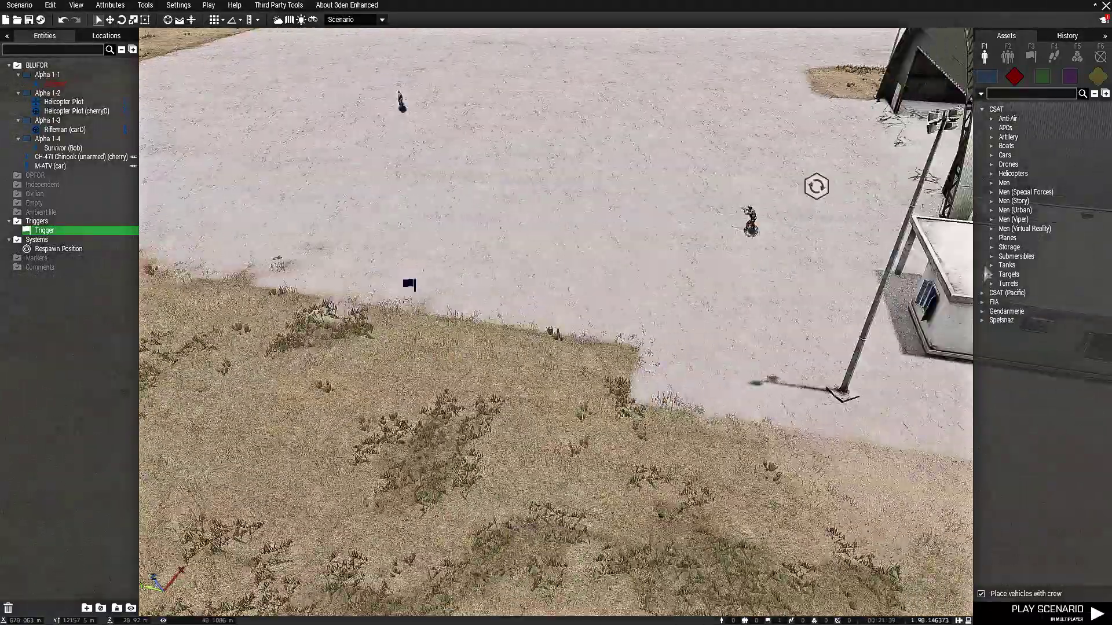
{"action": "key", "text": "s"}
{"action": "key", "text": "a"}
{"action": "key", "text": "w"}
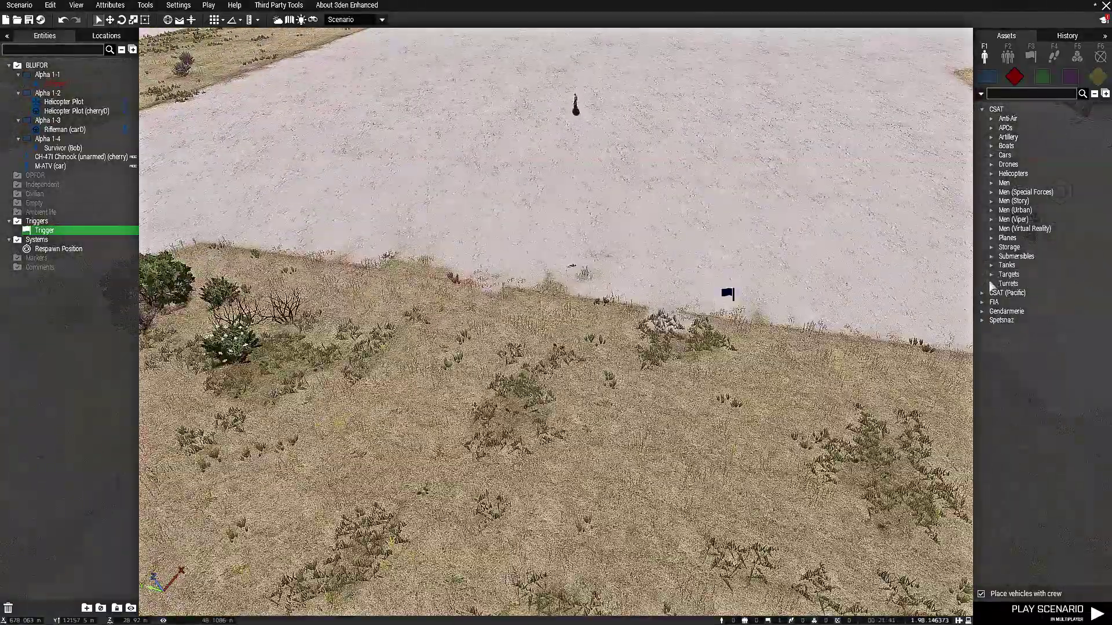
{"action": "left_click", "coordinate": [991, 183]}
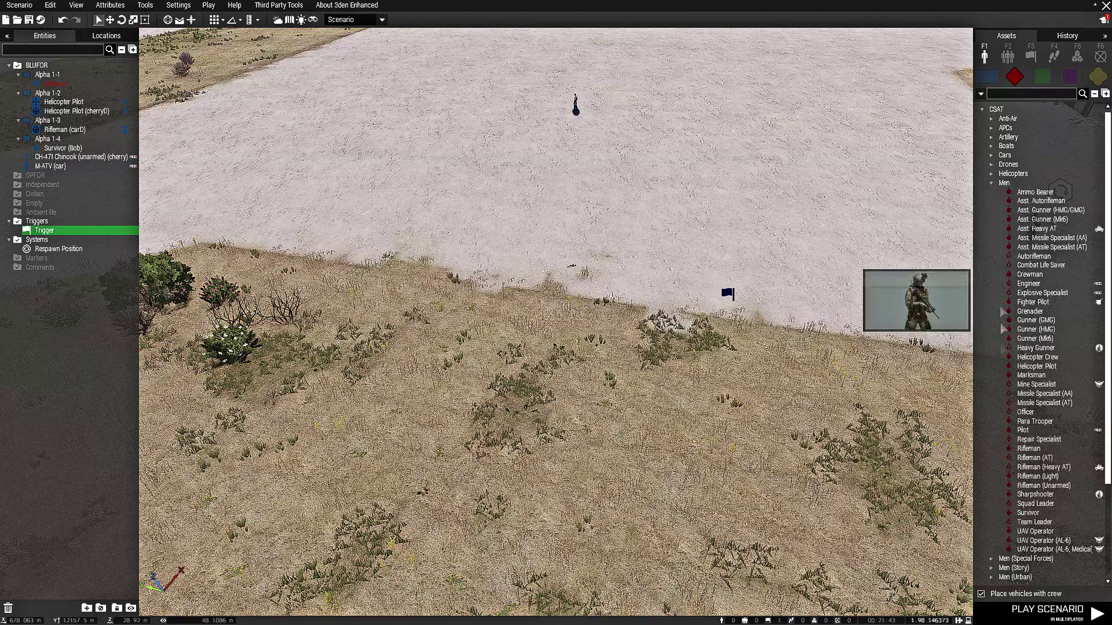
{"action": "left_click", "coordinate": [1027, 513]}
{"action": "left_click", "coordinate": [642, 262]}
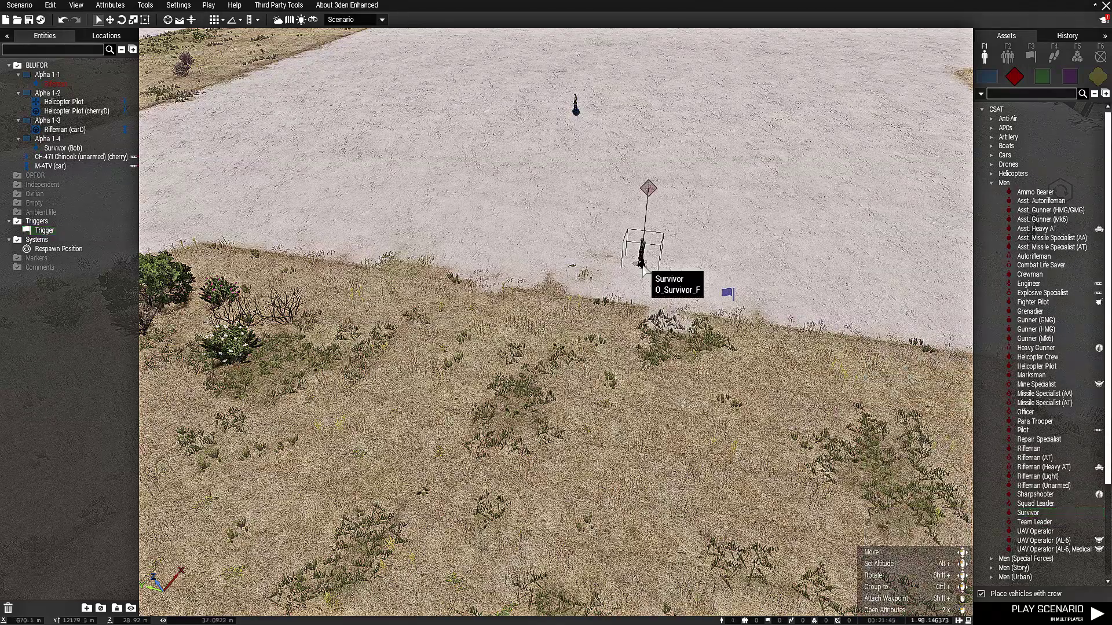
Set the OPFOR Survivor's variable name to "TOM" and apply its attributes
{"action": "right_click", "coordinate": [637, 267]}
{"action": "left_click", "coordinate": [666, 497]}
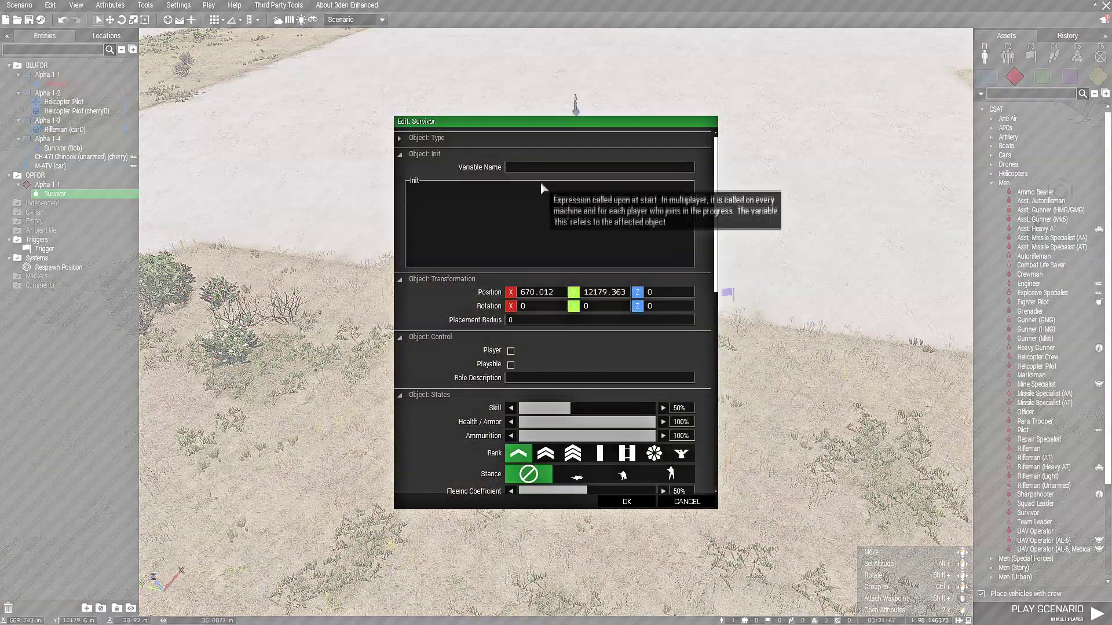
{"action": "type", "text": "T"}
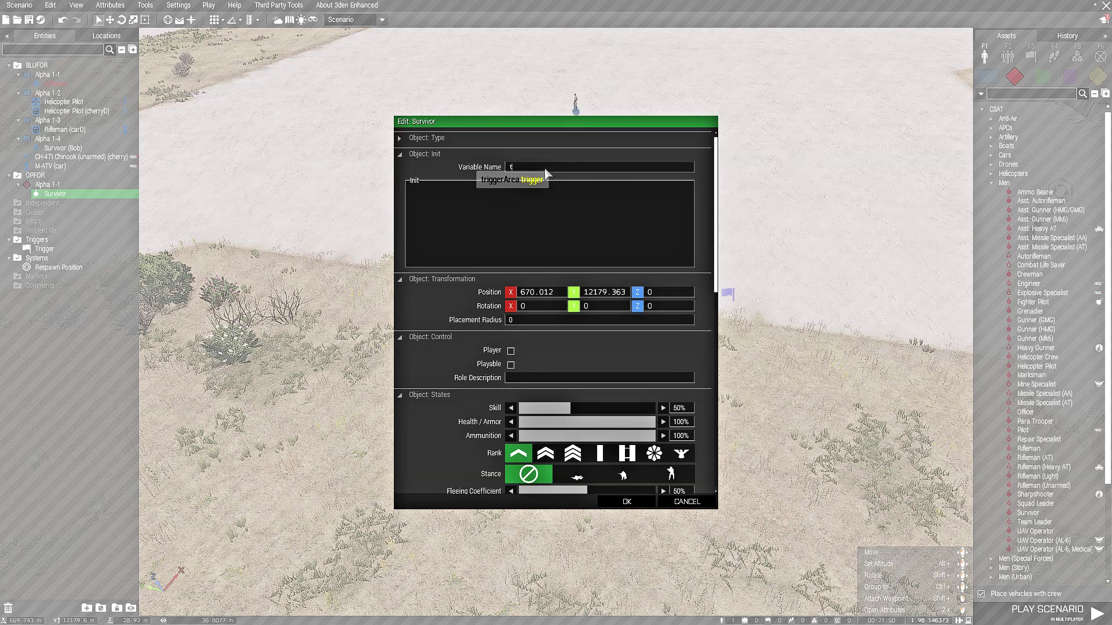
{"action": "type", "text": "OM"}
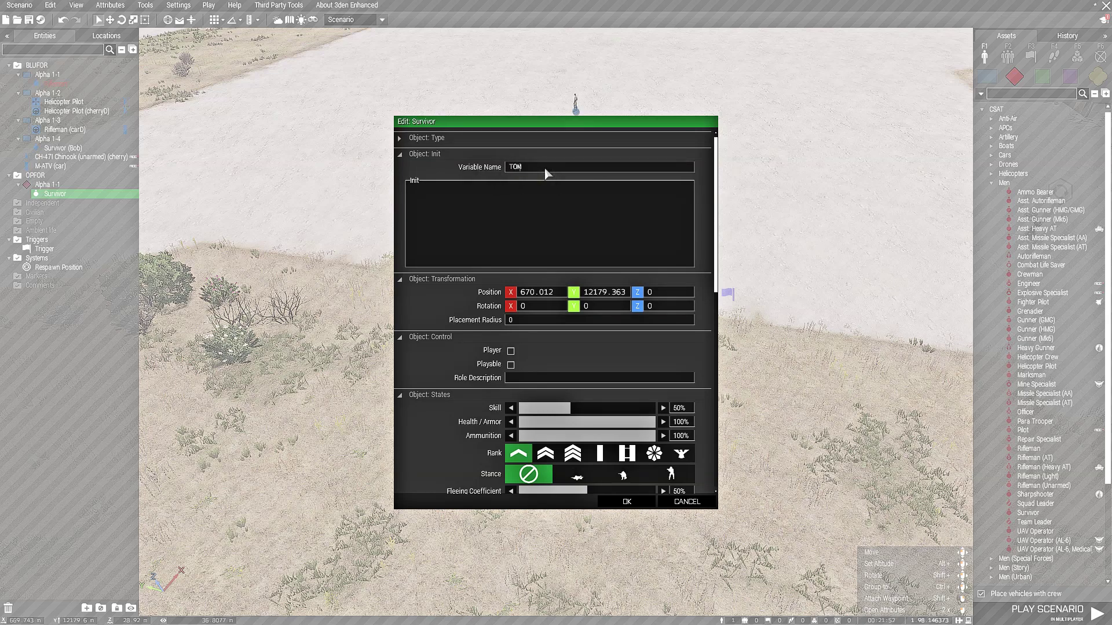
{"action": "left_click", "coordinate": [624, 504]}
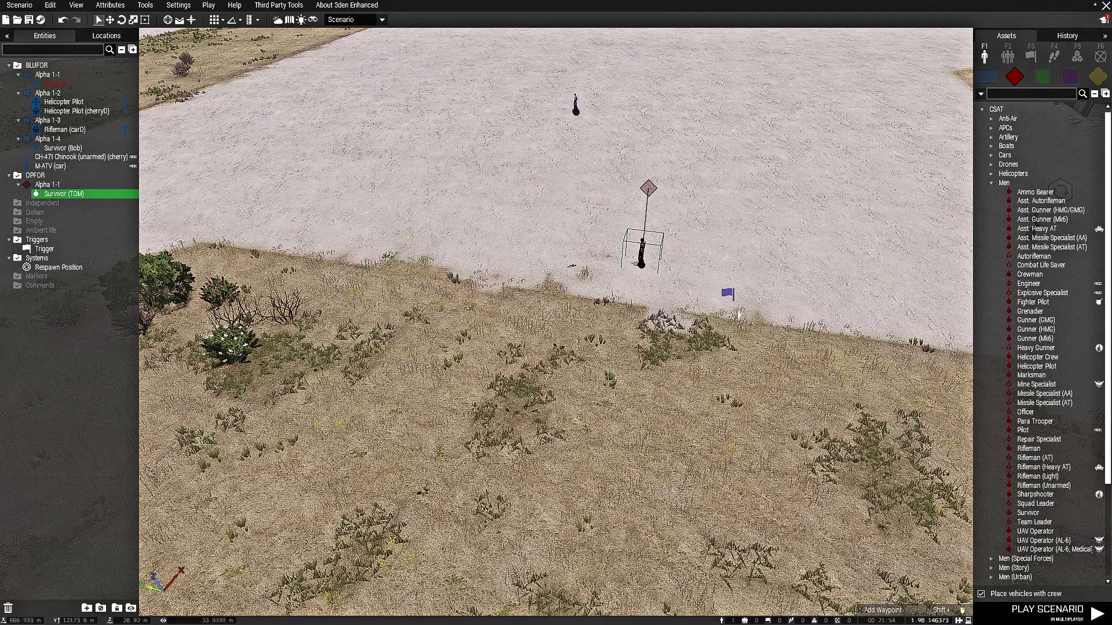
Set the trigger's activation condition to "!alive TOM" and apply its attributes
{"action": "right_click", "coordinate": [731, 297]}
{"action": "left_click", "coordinate": [751, 435]}
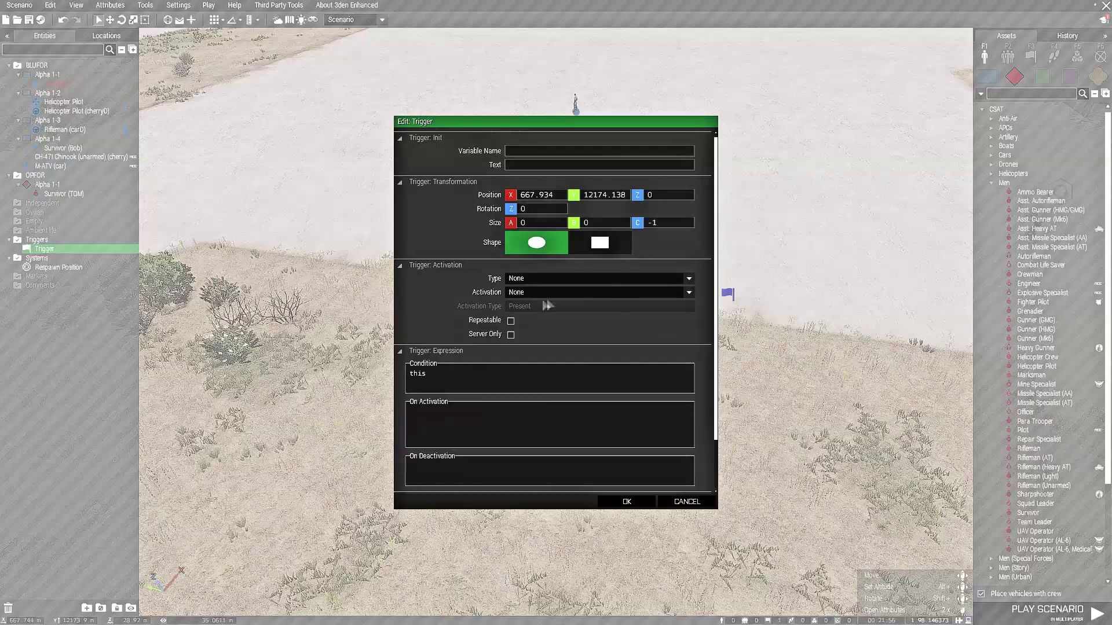
{"action": "type", "text": "!a"}
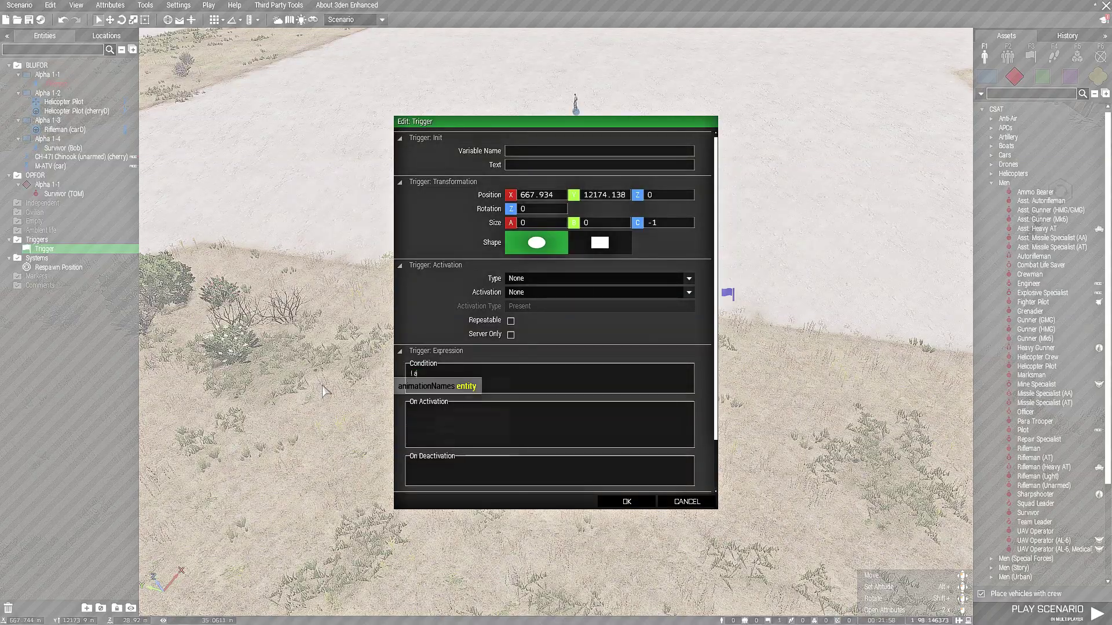
{"action": "type", "text": "live Tom"}
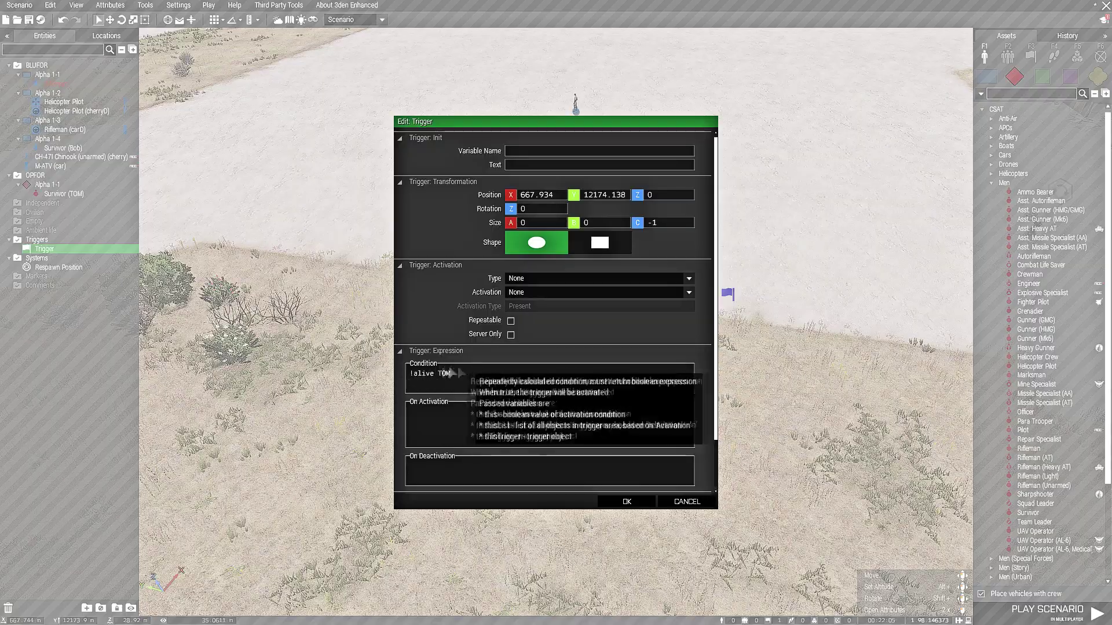
{"action": "left_click", "coordinate": [627, 502]}
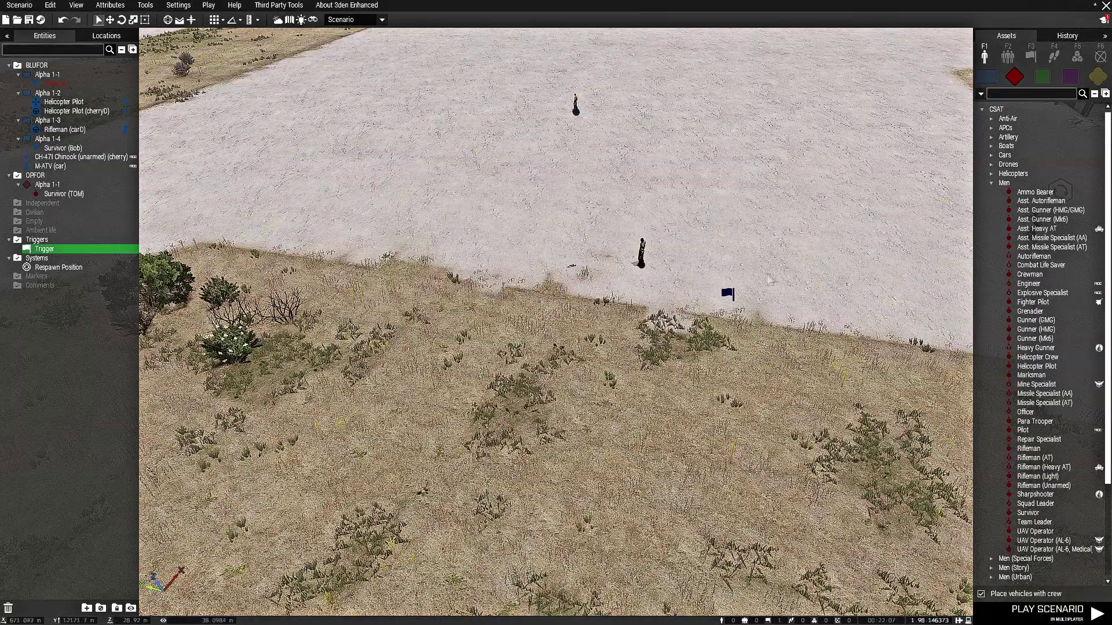
Place a second multiplayer Respawn Position module on the grass strip between the tarmac and the runway
{"action": "scroll", "coordinate": [753, 289], "scroll_direction": "up", "scroll_amount": 3}
{"action": "key", "text": "d"}
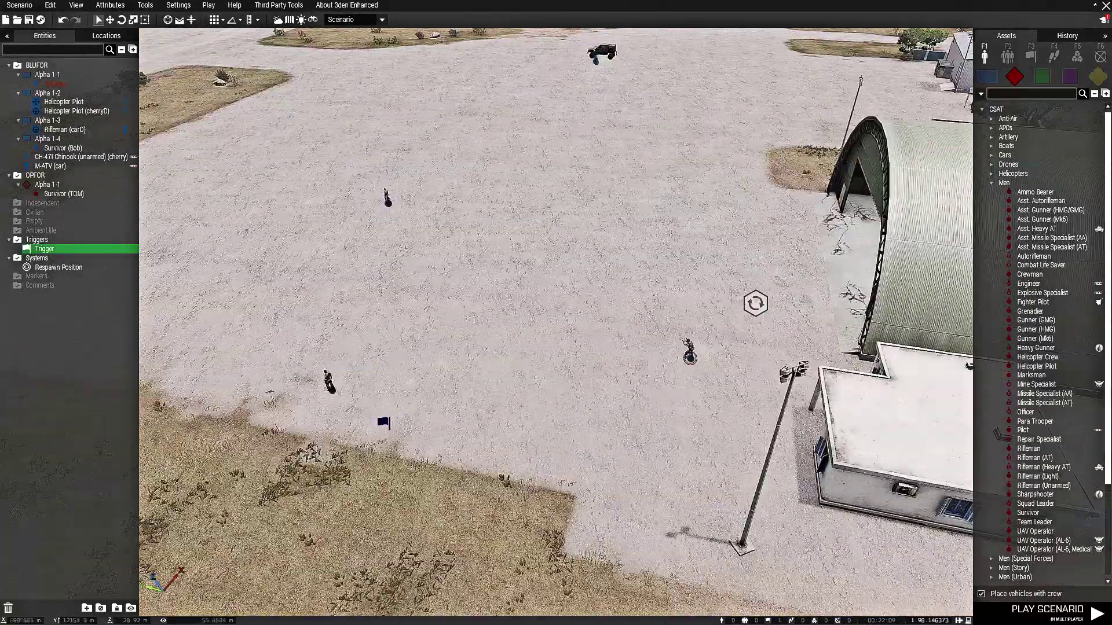
{"action": "key", "text": "s"}
{"action": "key", "text": "w"}
{"action": "key", "text": "s"}
{"action": "right_click_drag", "start_coordinate": [652, 318], "coordinate": [653, 231]}
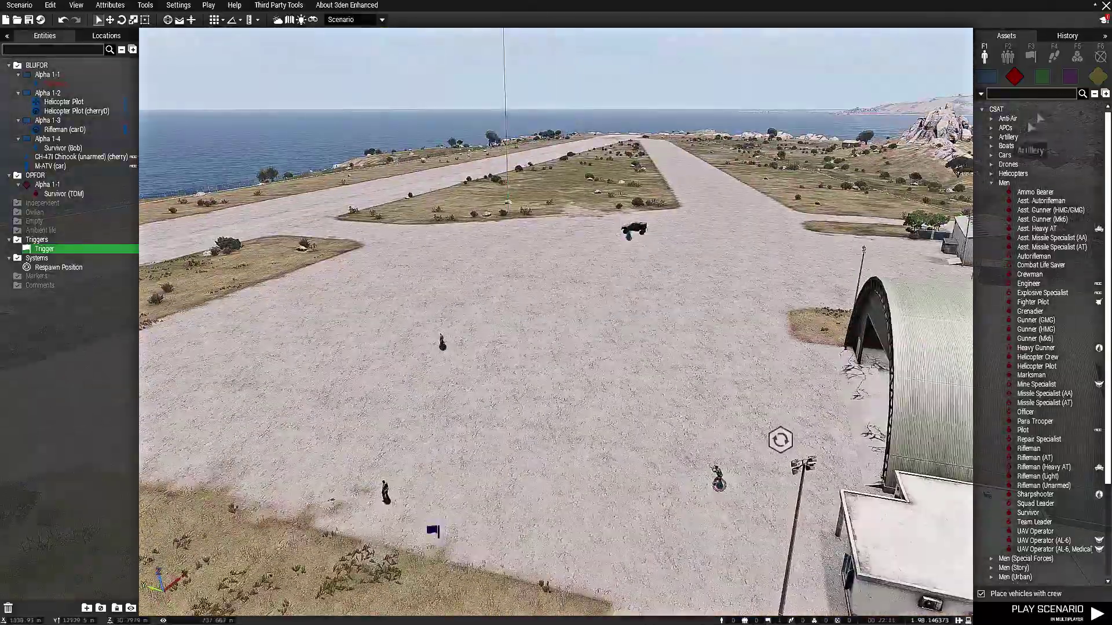
{"action": "left_click", "coordinate": [1076, 69]}
{"action": "left_click", "coordinate": [1031, 256]}
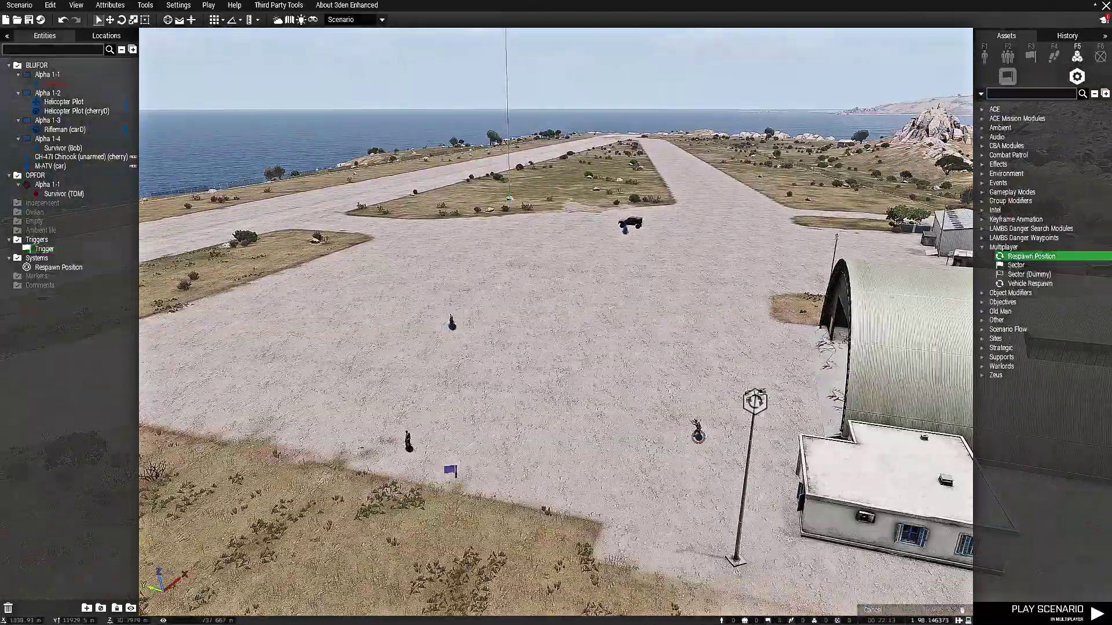
{"action": "key", "text": "w"}
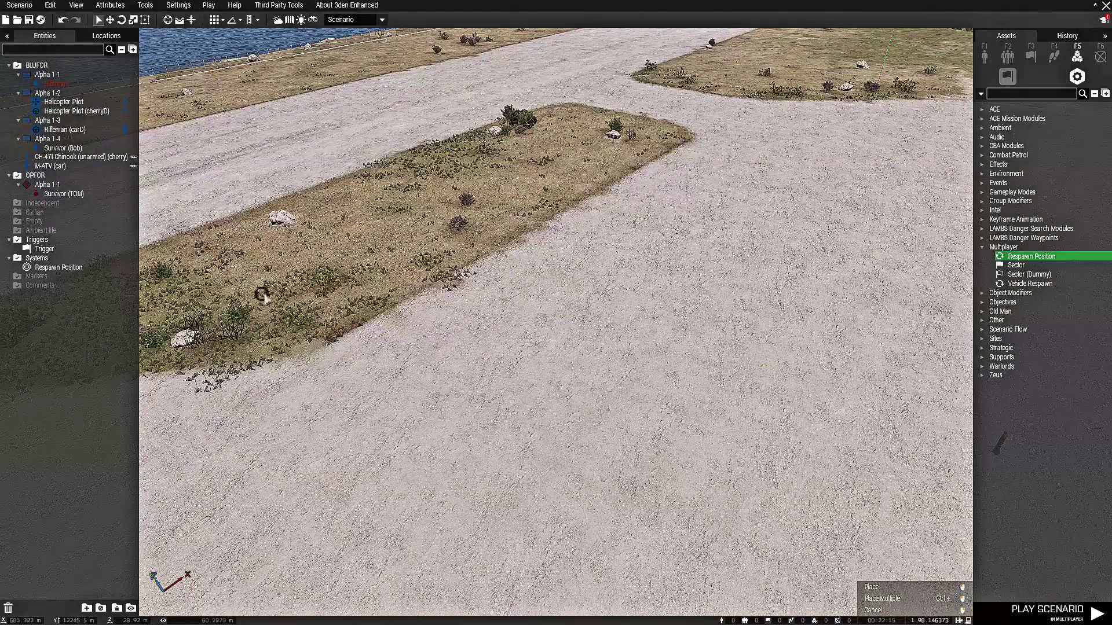
{"action": "left_click", "coordinate": [348, 281]}
Set the new Respawn Position module's side to BLUFOR and name it "New post", and apply its attributes
{"action": "right_click", "coordinate": [347, 280]}
{"action": "left_click", "coordinate": [364, 440]}
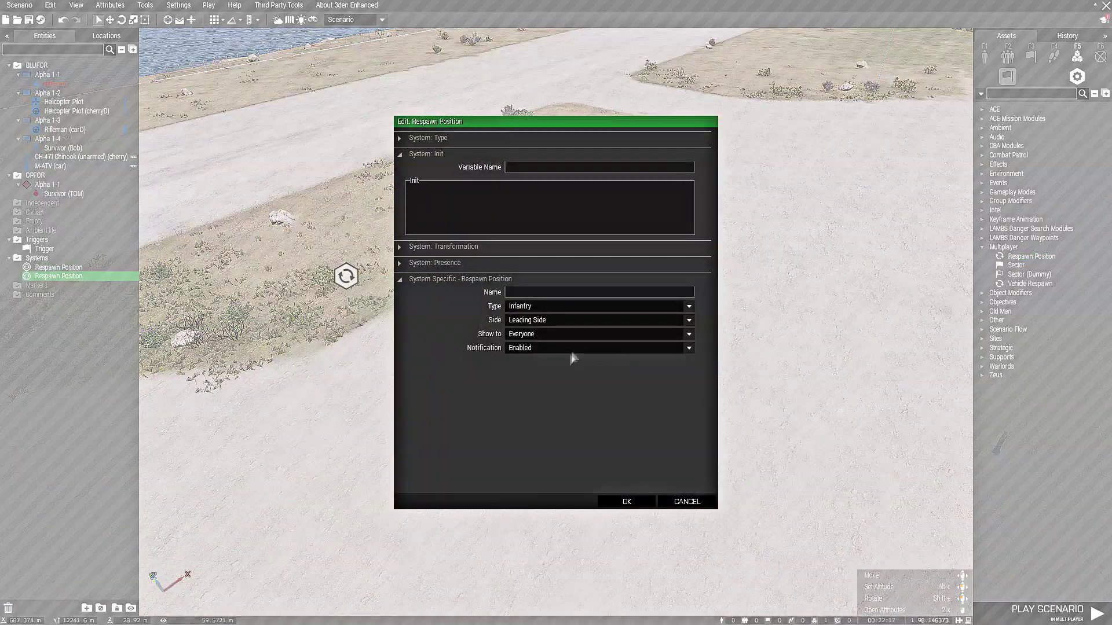
{"action": "left_click", "coordinate": [558, 320]}
{"action": "left_click", "coordinate": [547, 332]}
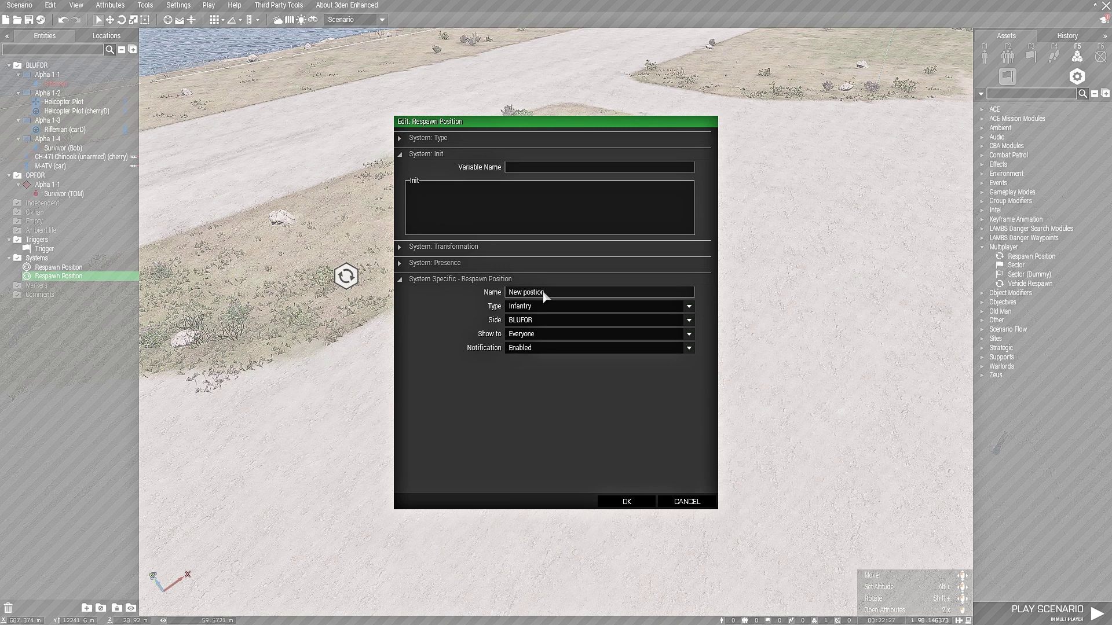
{"action": "left_click", "coordinate": [605, 499]}
Synchronize the new Respawn Position module to the trigger beside the OPFOR Survivor
{"action": "key", "text": "s"}
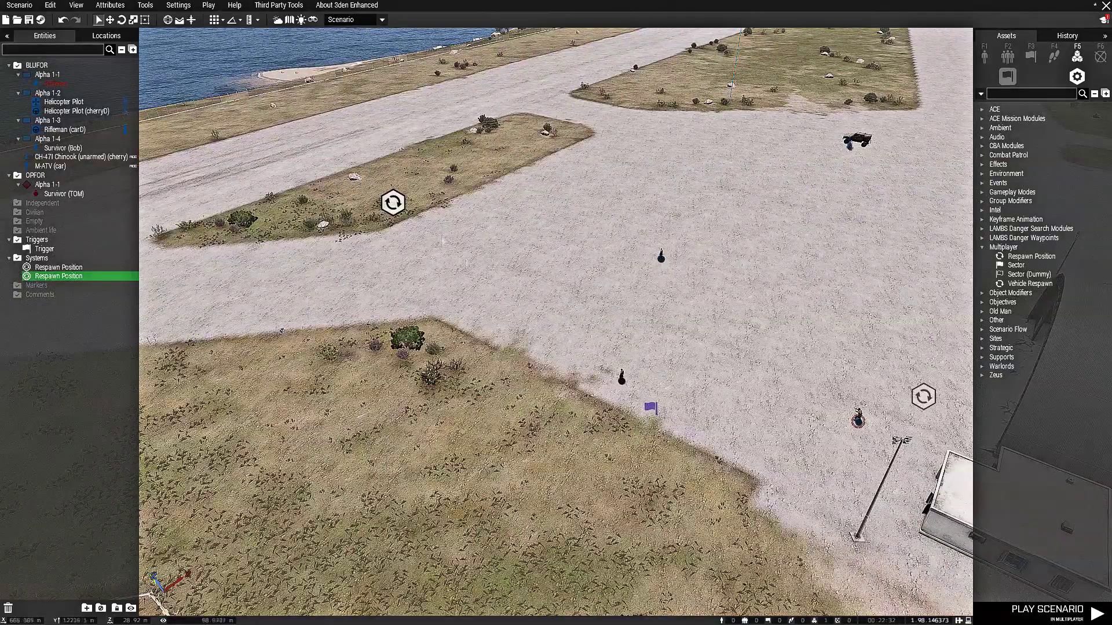
{"action": "right_click", "coordinate": [398, 203]}
{"action": "mouse_move", "coordinate": [531, 214]}
{"action": "left_click", "coordinate": [573, 213]}
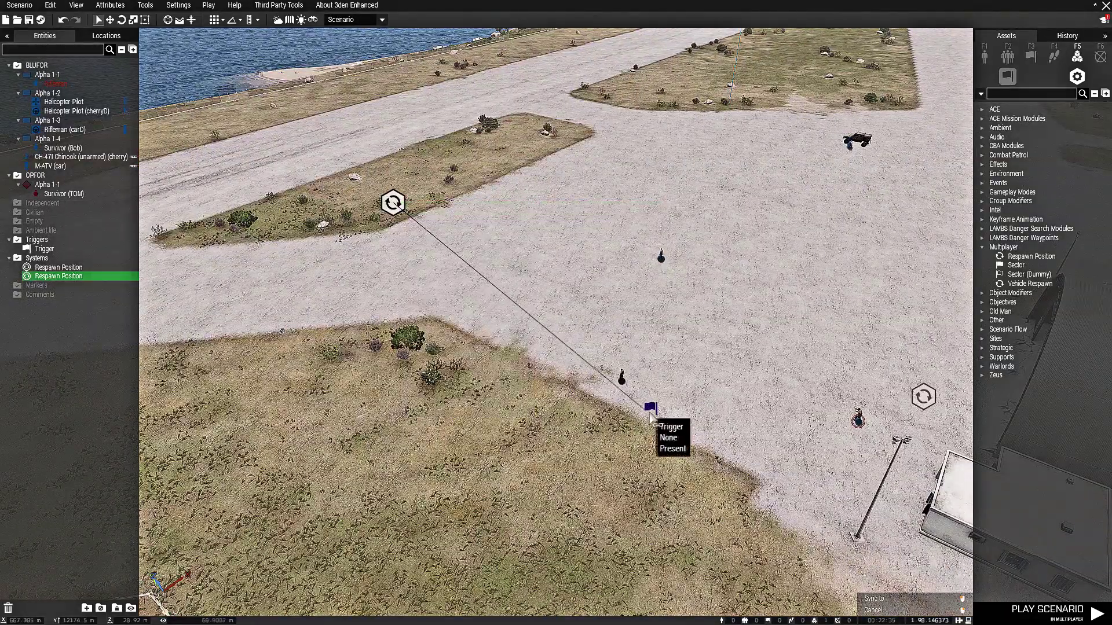
{"action": "left_click", "coordinate": [650, 408]}
{"action": "key", "text": "d"}
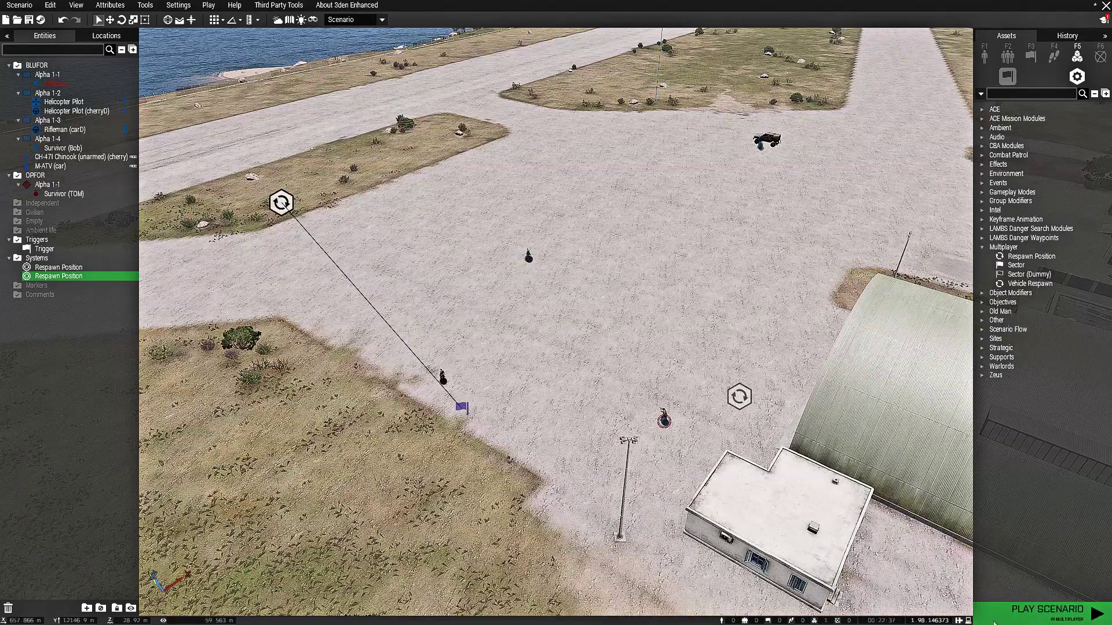
Play the scenario in multiplayer as the BLUFOR Rifleman and spawn at the airbase position
{"action": "key", "text": "ctrl+p"}
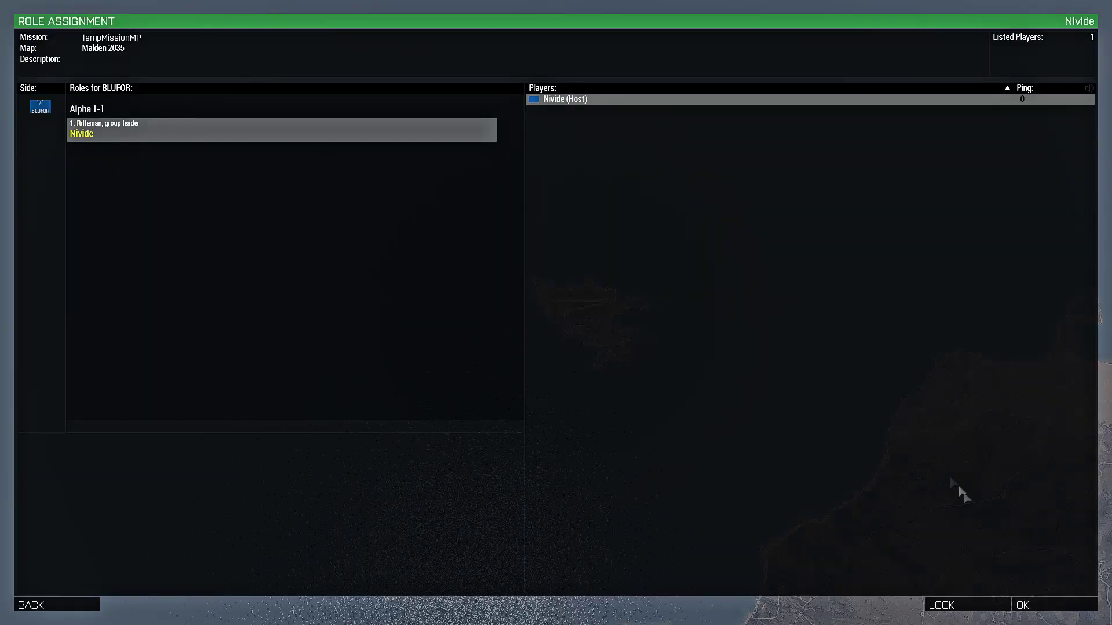
{"action": "left_click", "coordinate": [1055, 606]}
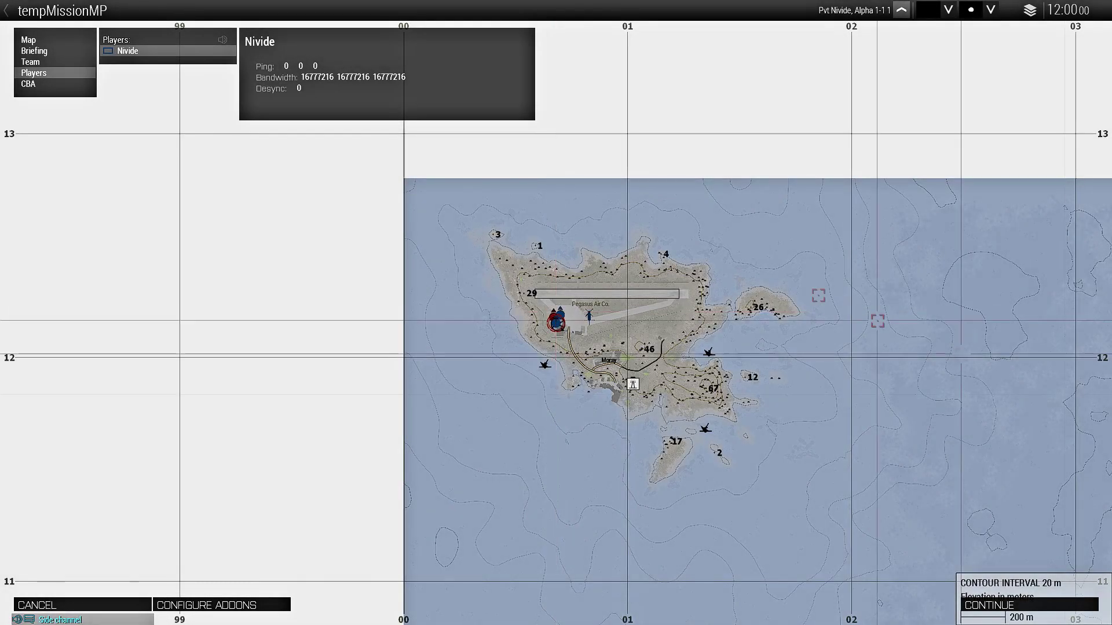
{"action": "left_click", "coordinate": [1069, 607]}
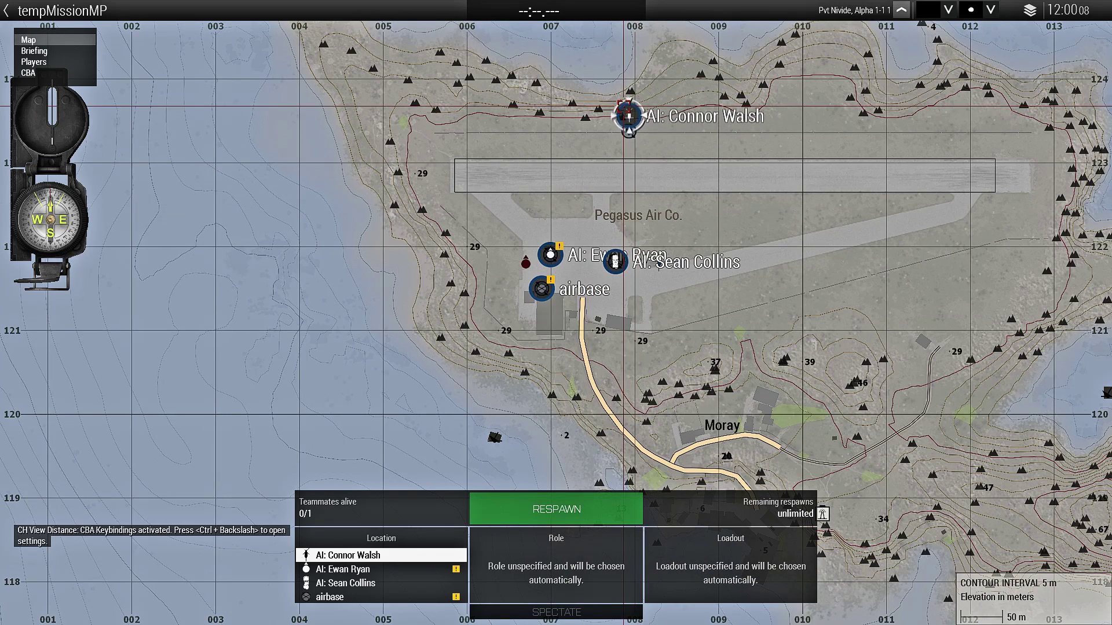
{"action": "left_click", "coordinate": [541, 289]}
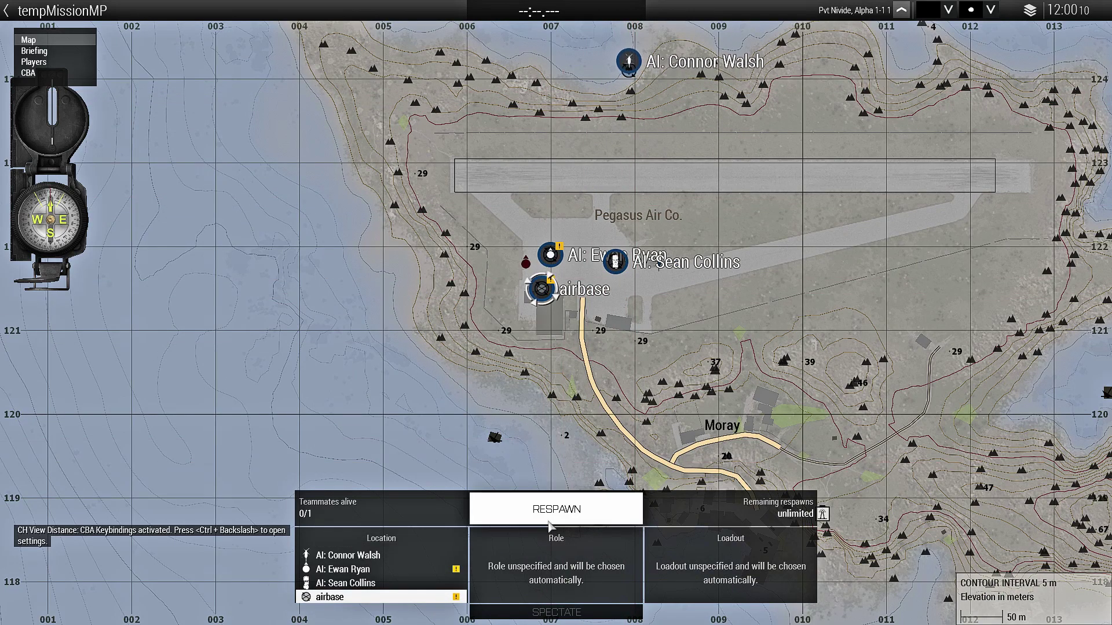
{"action": "left_click", "coordinate": [556, 509]}
Aim at the OPFOR Survivor and shoot him to fire the trigger, and look around the airfield
{"action": "right_click", "coordinate": [556, 313]}
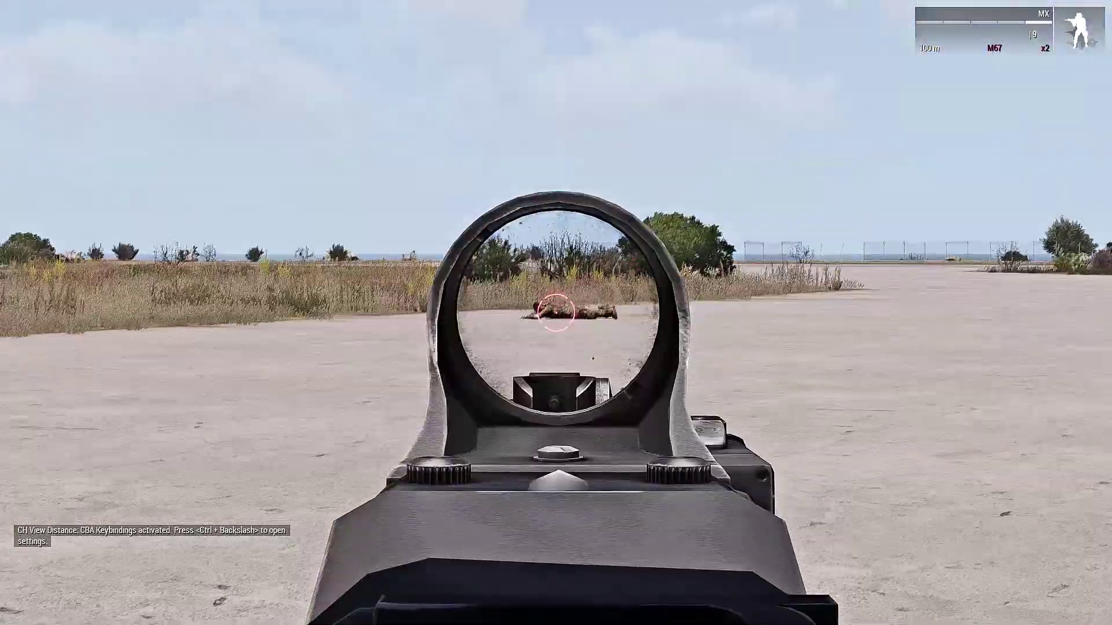
{"action": "left_click", "coordinate": [556, 312]}
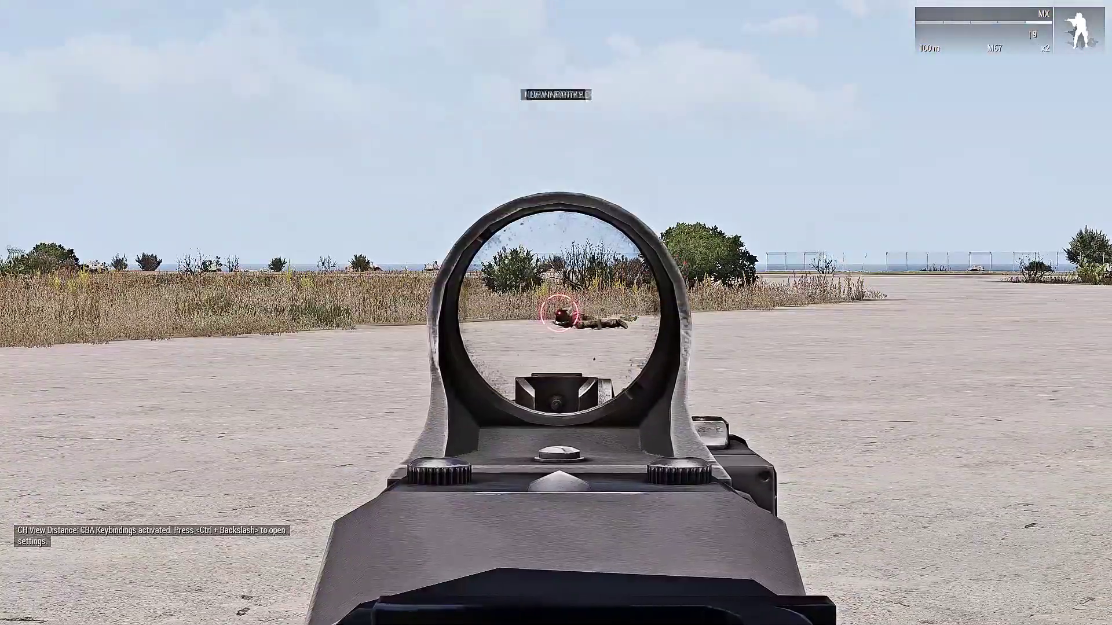
{"action": "right_click", "coordinate": [556, 313]}
{"action": "key", "text": "alt"}
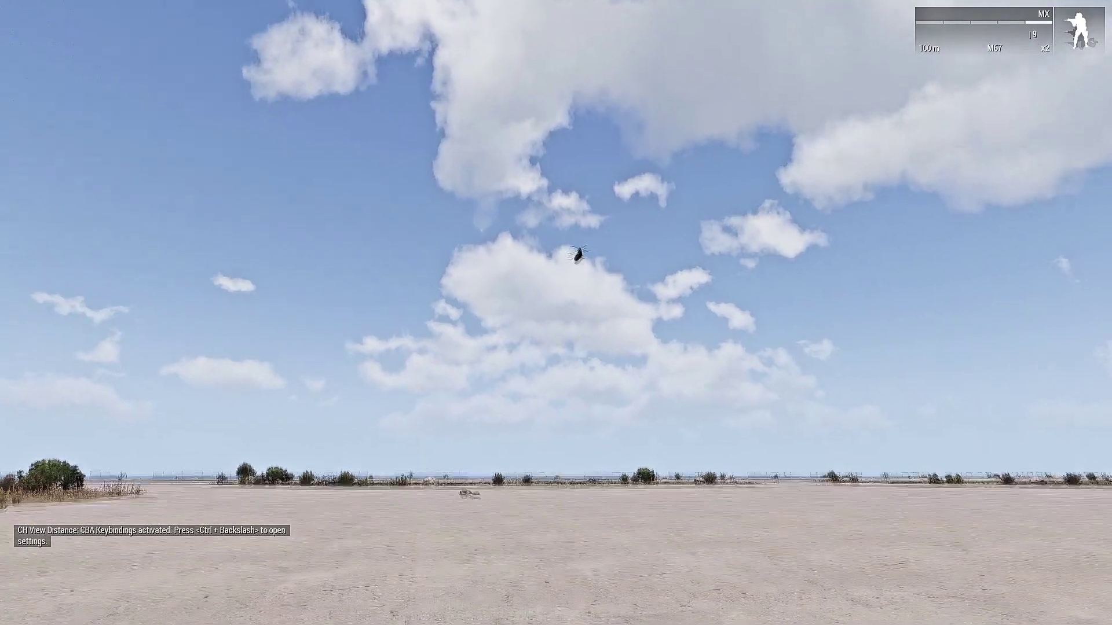
Force a respawn onto the airborne Chinook's mobile respawn point and jump out of the helicopter
{"action": "key", "text": "Escape"}
{"action": "left_click", "coordinate": [41, 529]}
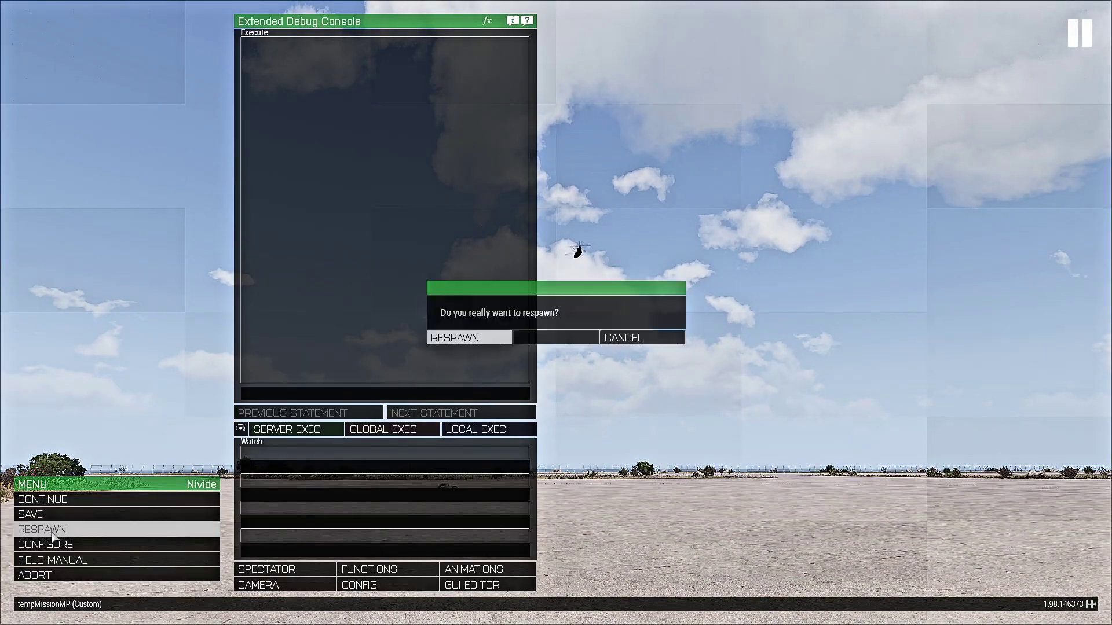
{"action": "left_click", "coordinate": [495, 341]}
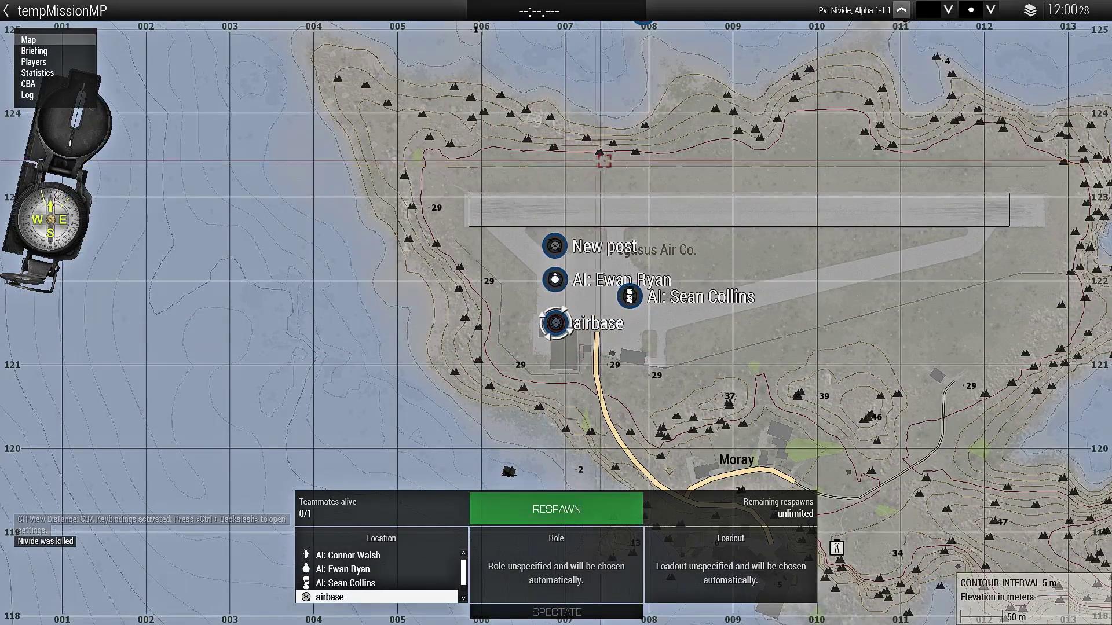
{"action": "scroll", "coordinate": [587, 107], "scroll_direction": "down", "scroll_amount": 3}
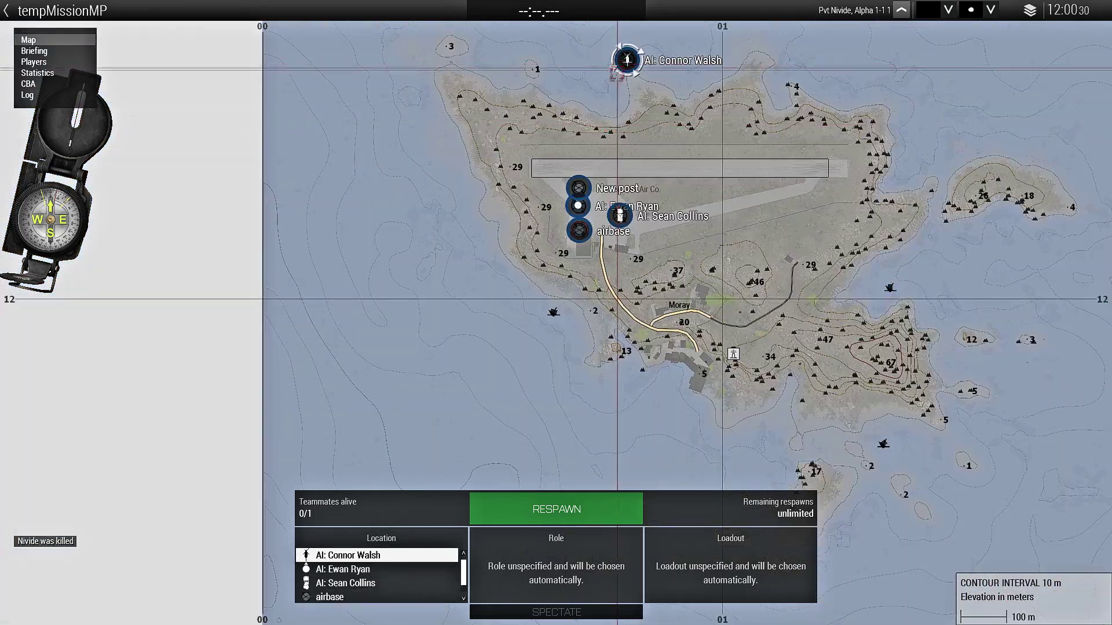
{"action": "left_click", "coordinate": [589, 516]}
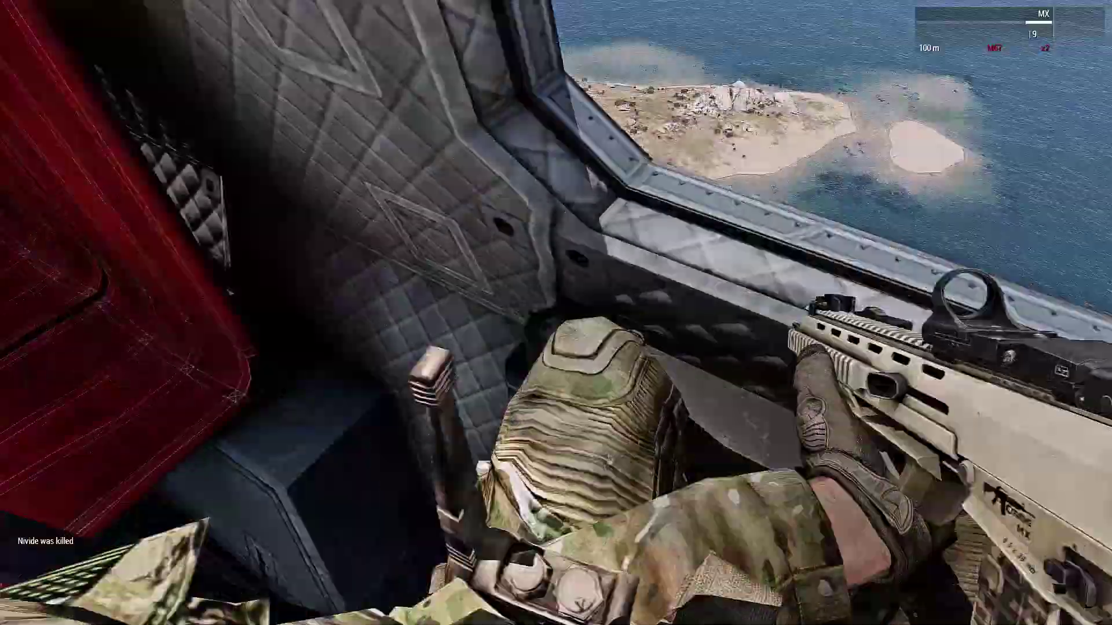
{"action": "key", "text": "v"}
{"action": "scroll", "coordinate": [556, 313], "scroll_direction": "down", "scroll_amount": 1}
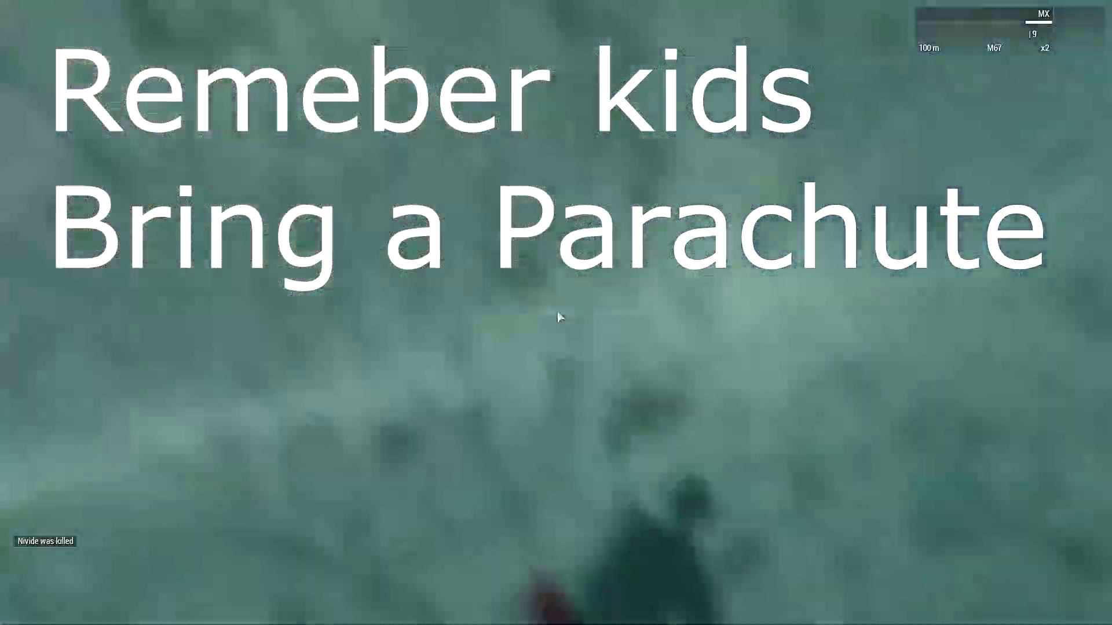
Force a respawn at the M-ATV's mobile respawn point and step clear of the vehicle
{"action": "key", "text": "Escape"}
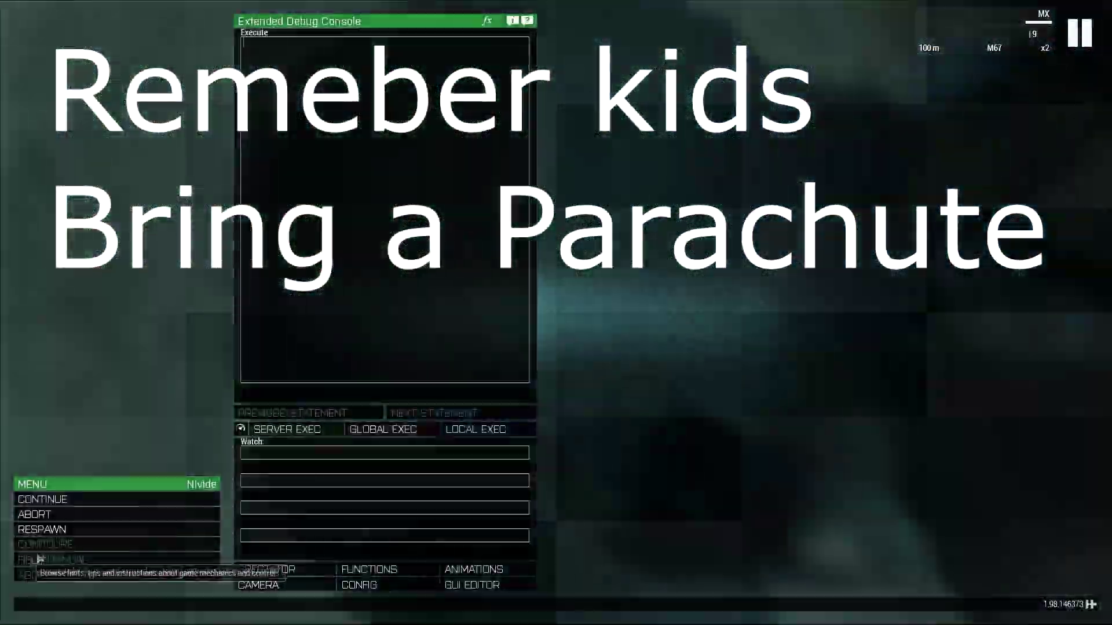
{"action": "left_click", "coordinate": [55, 534]}
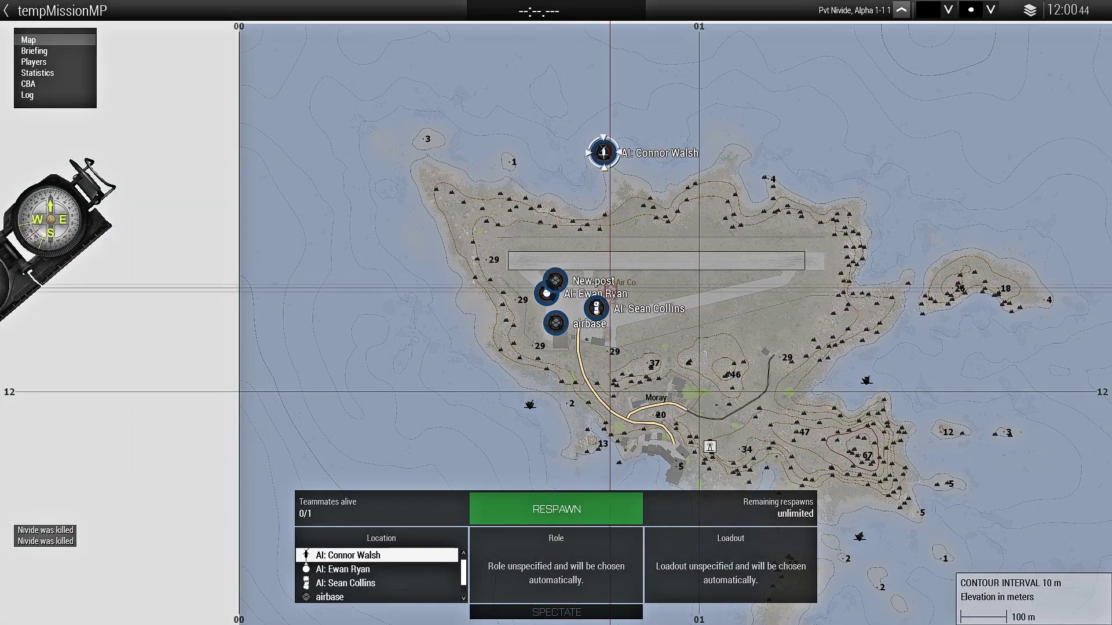
{"action": "left_click", "coordinate": [567, 508]}
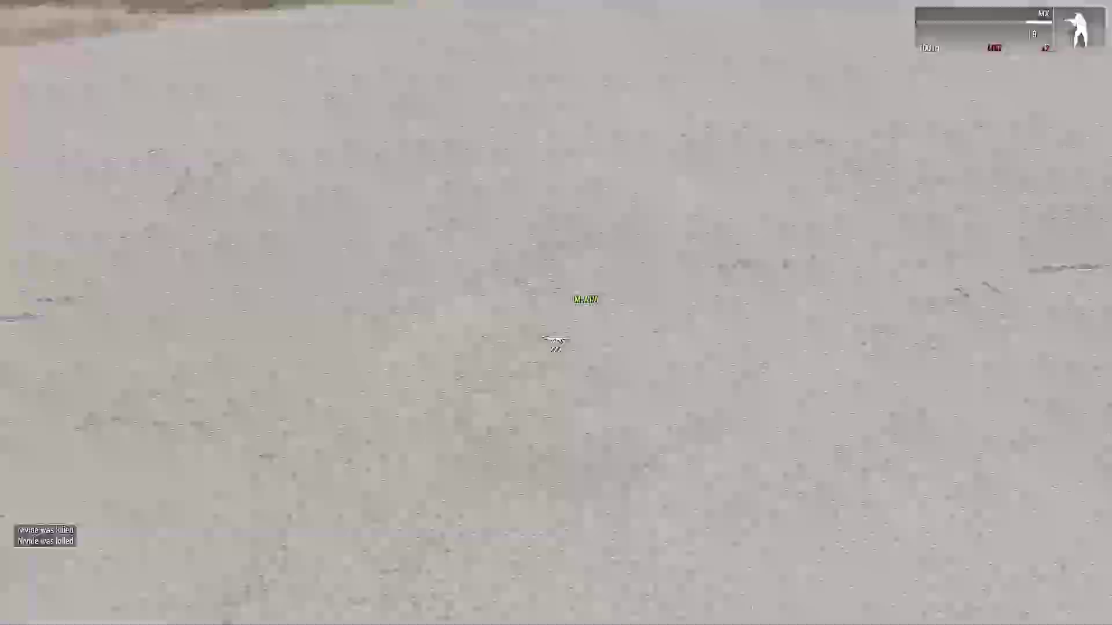
{"action": "key", "text": "w"}
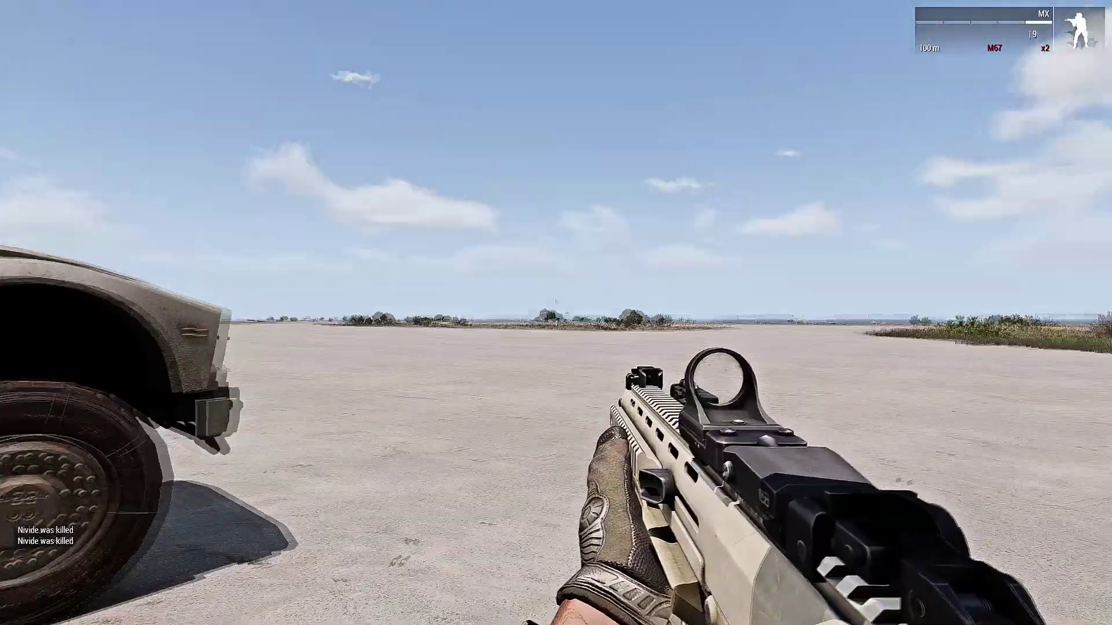
Force a respawn and deploy at the New post position on the map
{"action": "key", "text": "Escape"}
{"action": "left_click", "coordinate": [70, 529]}
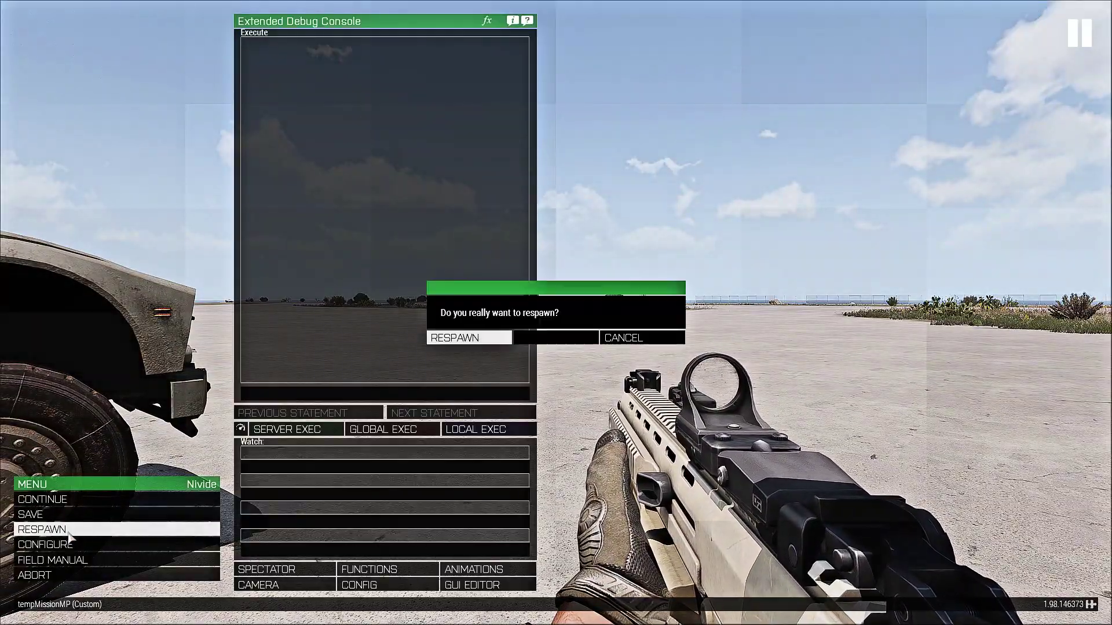
{"action": "left_click", "coordinate": [575, 332]}
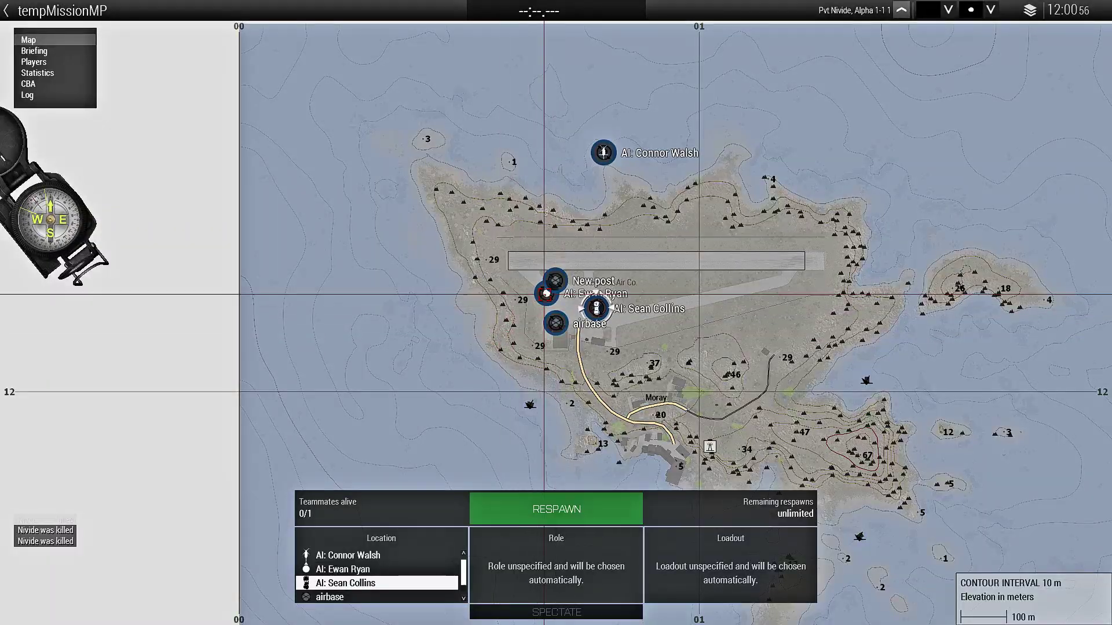
{"action": "scroll", "coordinate": [545, 296], "scroll_direction": "up", "scroll_amount": 4}
{"action": "left_click", "coordinate": [568, 266]}
{"action": "left_click", "coordinate": [539, 514]}
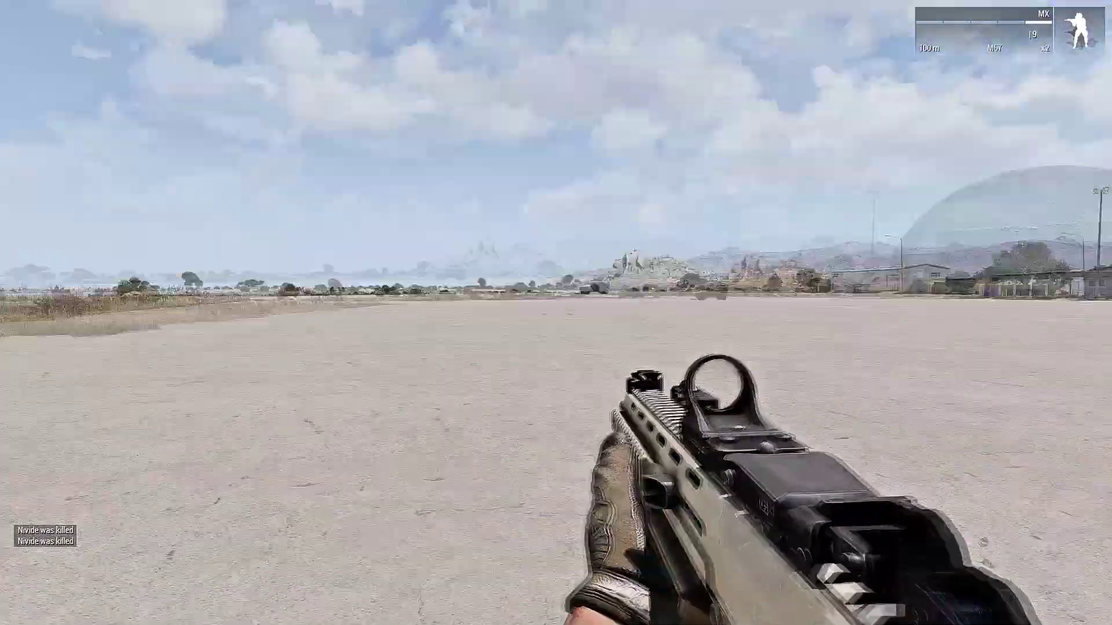
Abort the multiplayer test, close the mission summary and return from the role assignment lobby to the scenario editor
{"action": "key", "text": "Escape"}
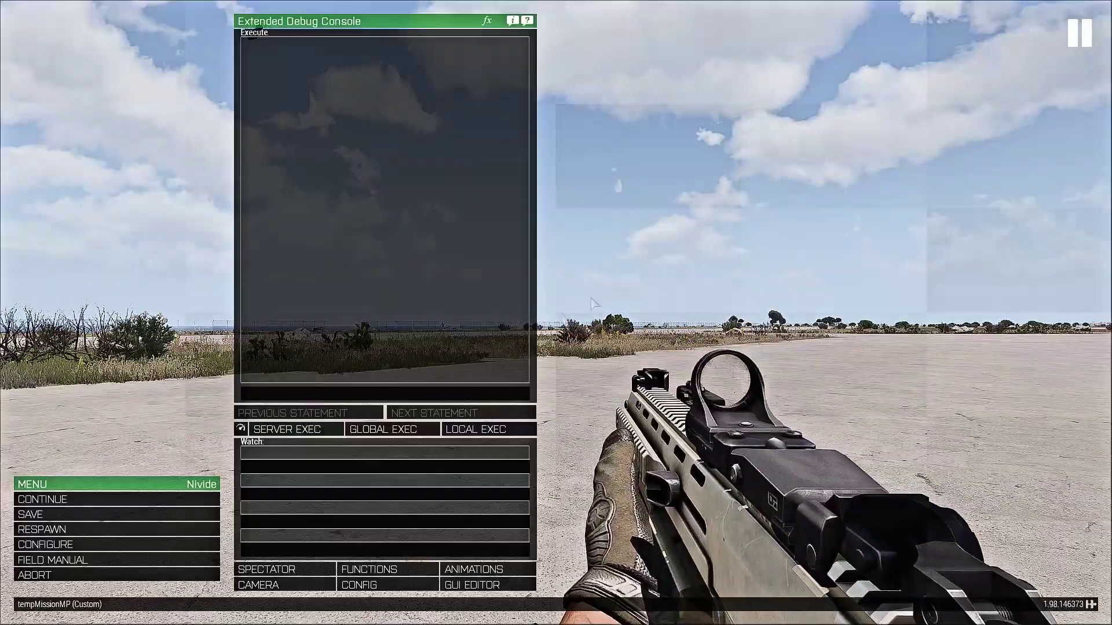
{"action": "left_click", "coordinate": [93, 575]}
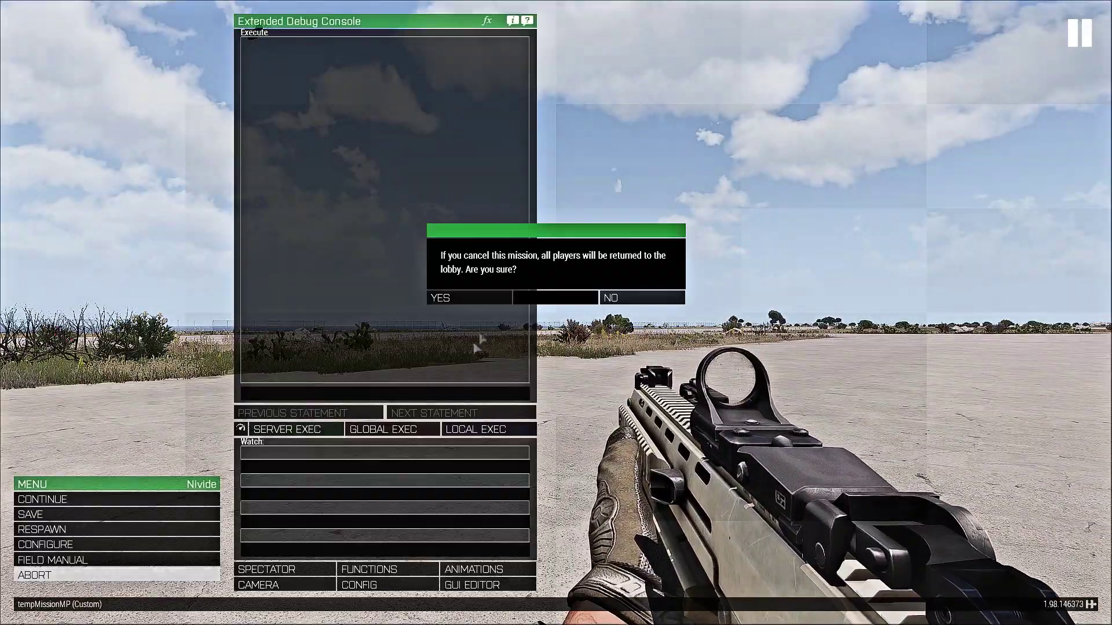
{"action": "left_click", "coordinate": [492, 297]}
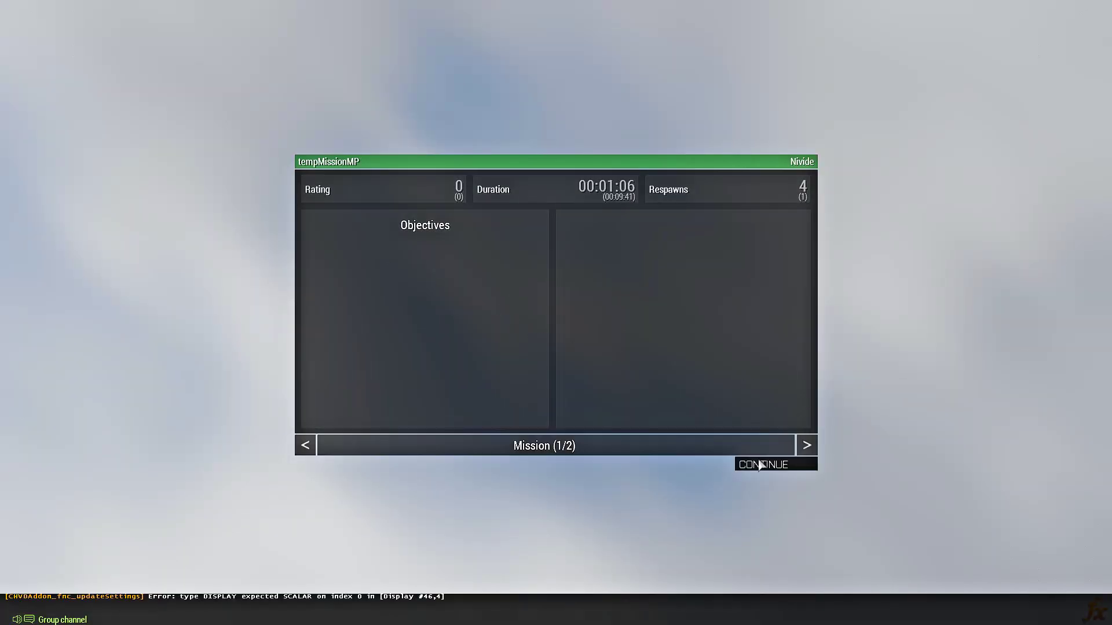
{"action": "left_click", "coordinate": [763, 465]}
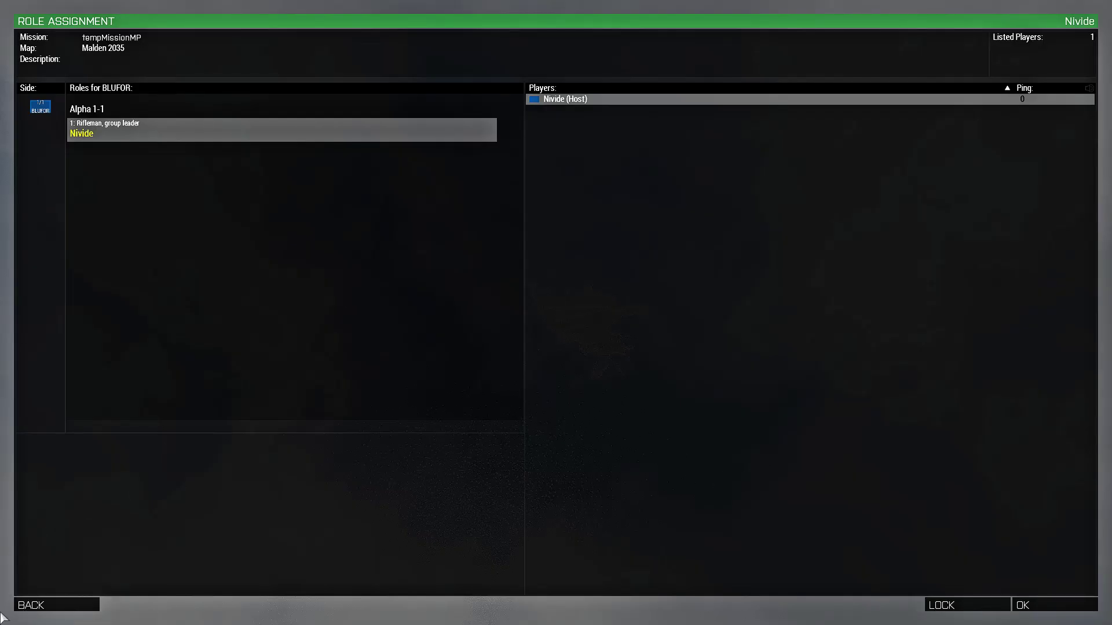
{"action": "key", "text": "Escape"}
In the scenario's multiplayer attributes, set BLUFOR respawn tickets to 5, with Subtract tickets upon Respawn enabled
{"action": "left_click", "coordinate": [110, 5]}
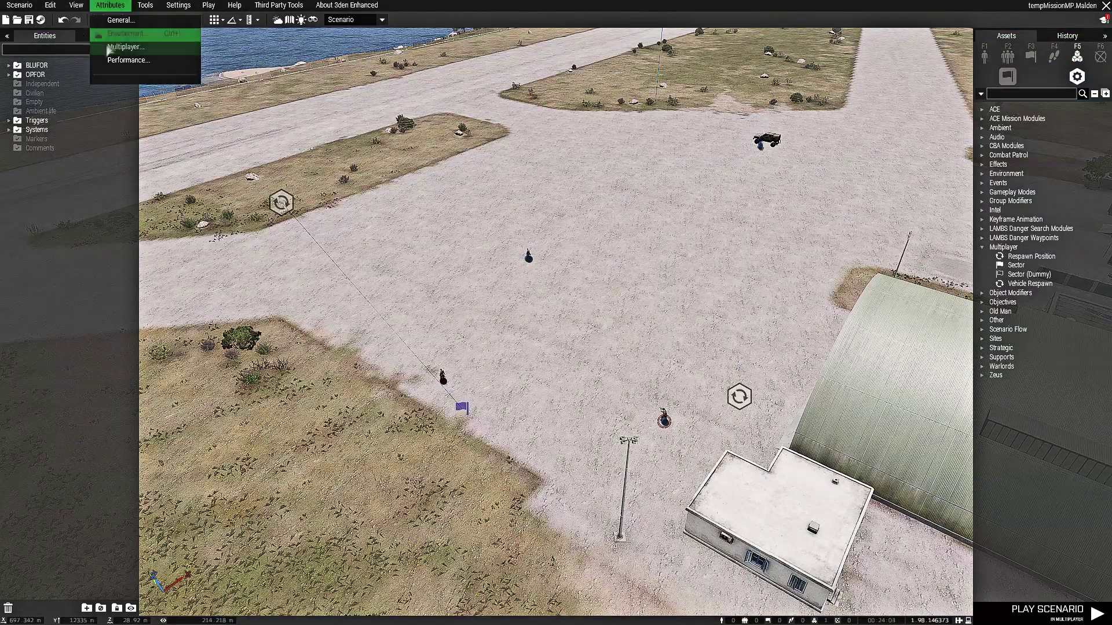
{"action": "left_click", "coordinate": [125, 46]}
{"action": "scroll", "coordinate": [503, 343], "scroll_direction": "down", "scroll_amount": 4}
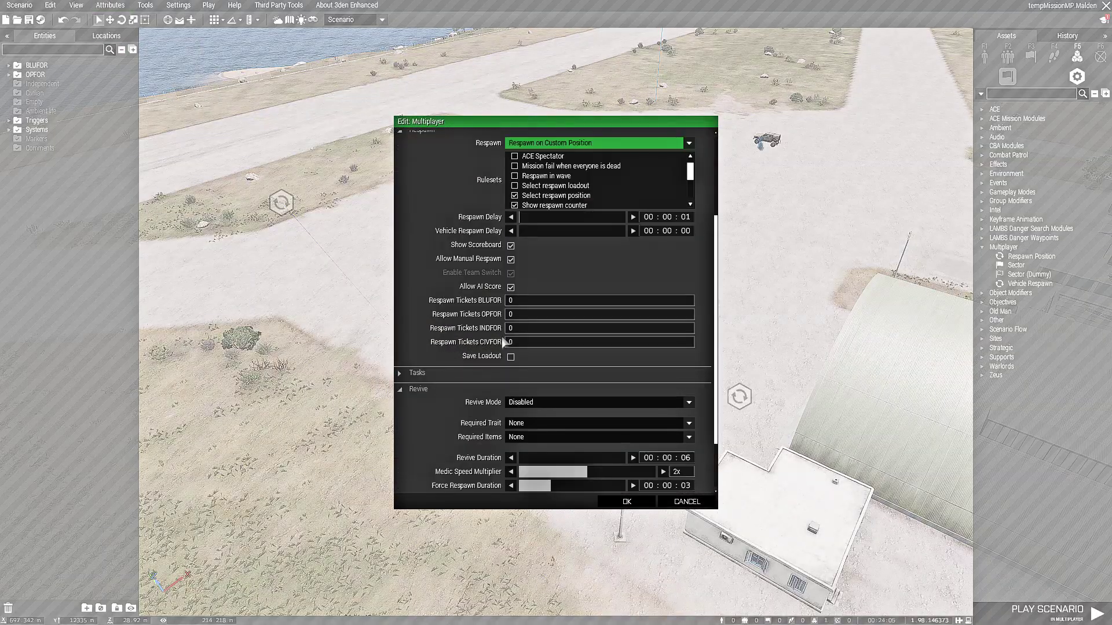
{"action": "scroll", "coordinate": [518, 288], "scroll_direction": "up", "scroll_amount": 3}
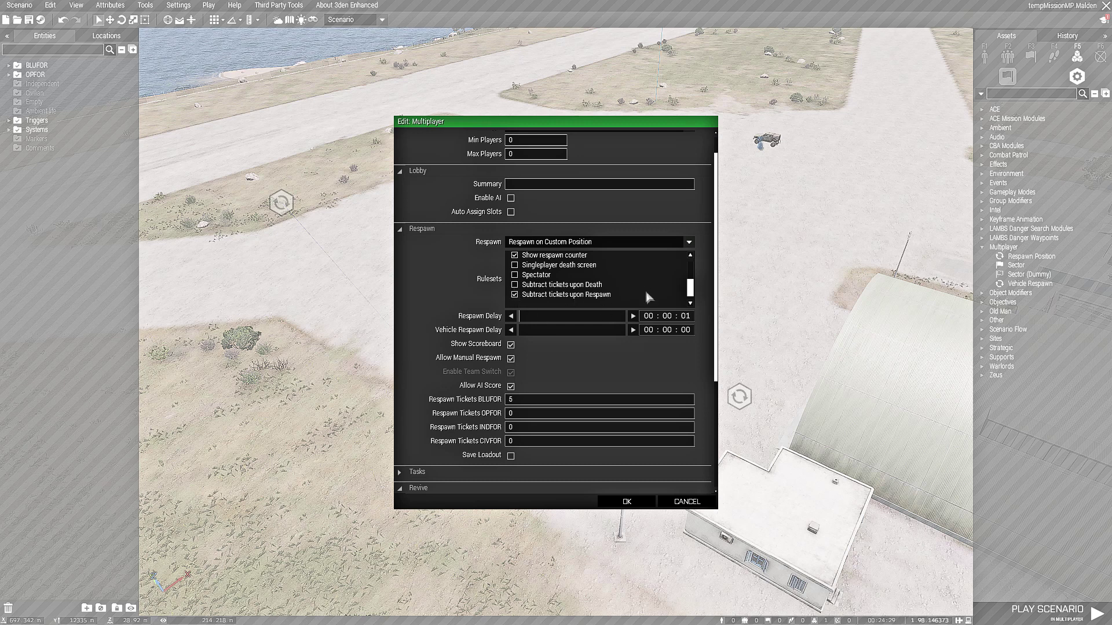
{"action": "left_click", "coordinate": [628, 502]}
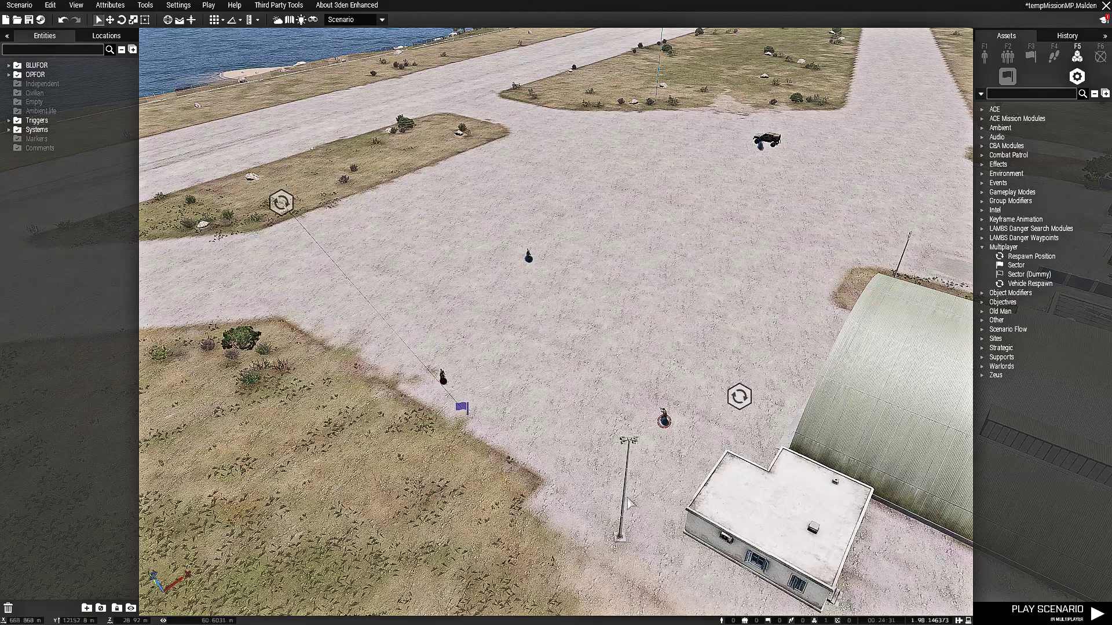
{"action": "right_click_drag", "start_coordinate": [614, 409], "coordinate": [644, 349]}
{"action": "scroll", "coordinate": [625, 320], "scroll_direction": "down", "scroll_amount": 5}
{"action": "key", "text": "d"}
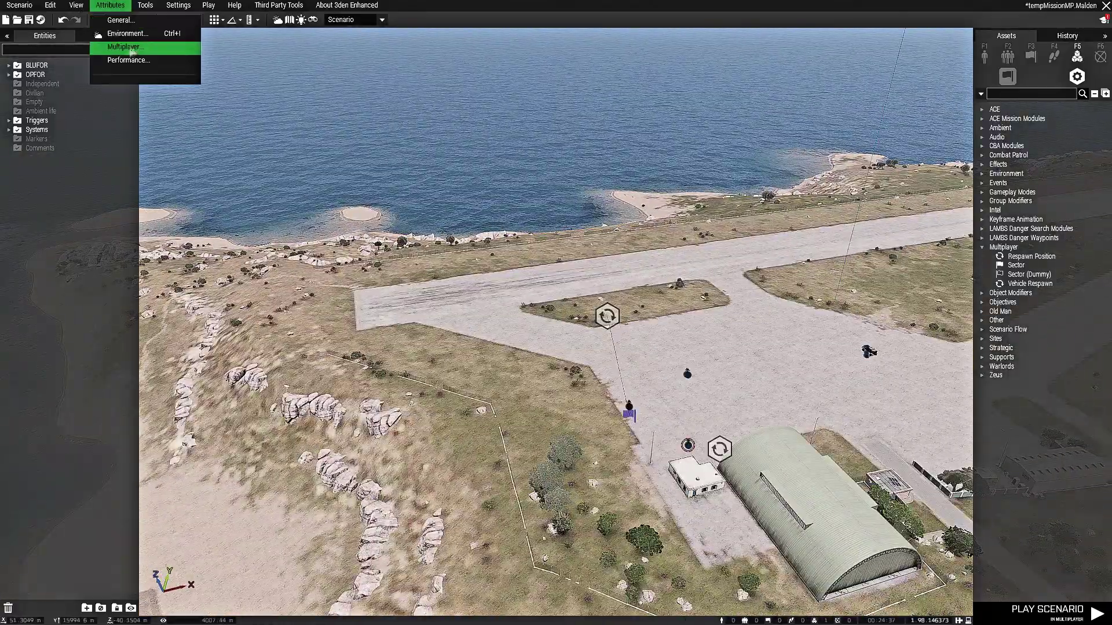
{"action": "key", "text": "w"}
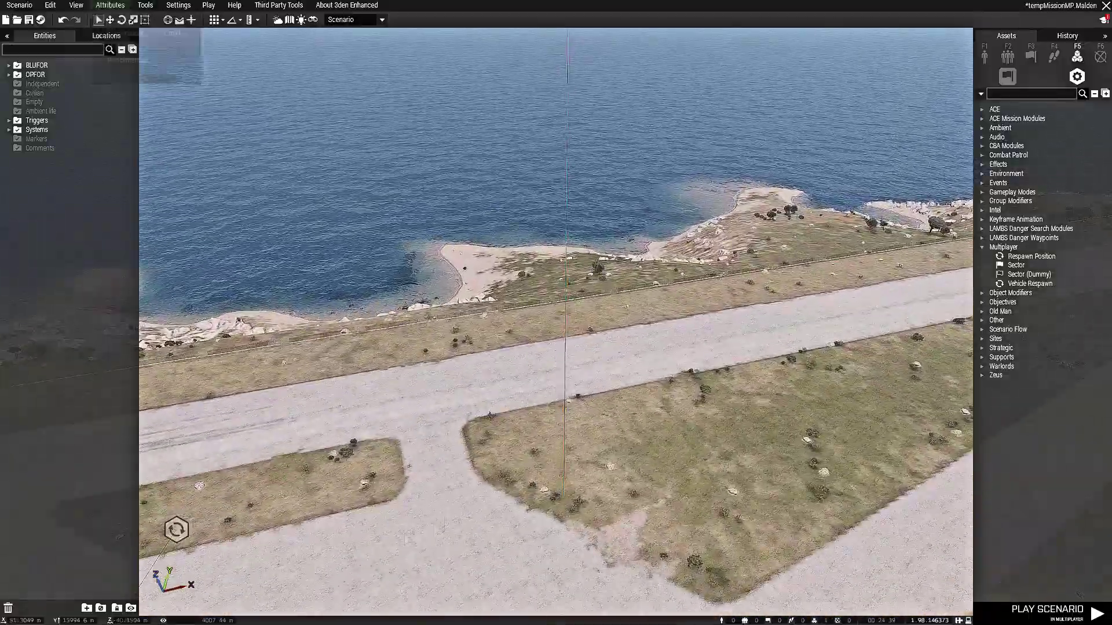
{"action": "right_click_drag", "start_coordinate": [406, 492], "coordinate": [231, 548]}
{"action": "key", "text": "d"}
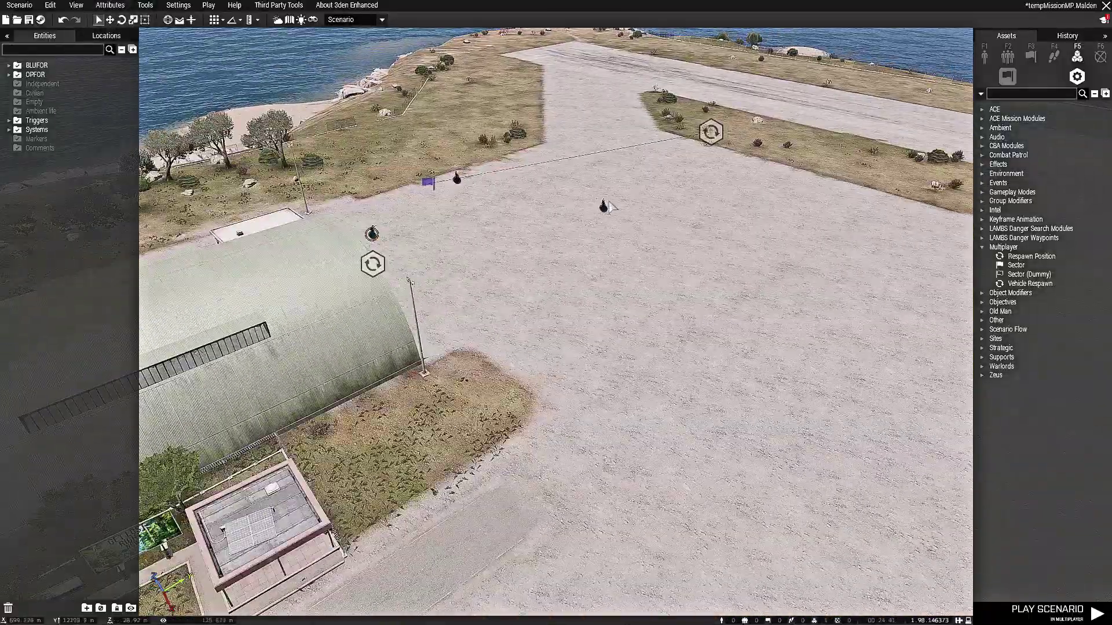
{"action": "key", "text": "w"}
{"action": "key", "text": "d"}
Place an empty Cargo Net [NATO] from the storage supplies on the open concrete apron
{"action": "left_click", "coordinate": [985, 56]}
{"action": "key", "text": "s"}
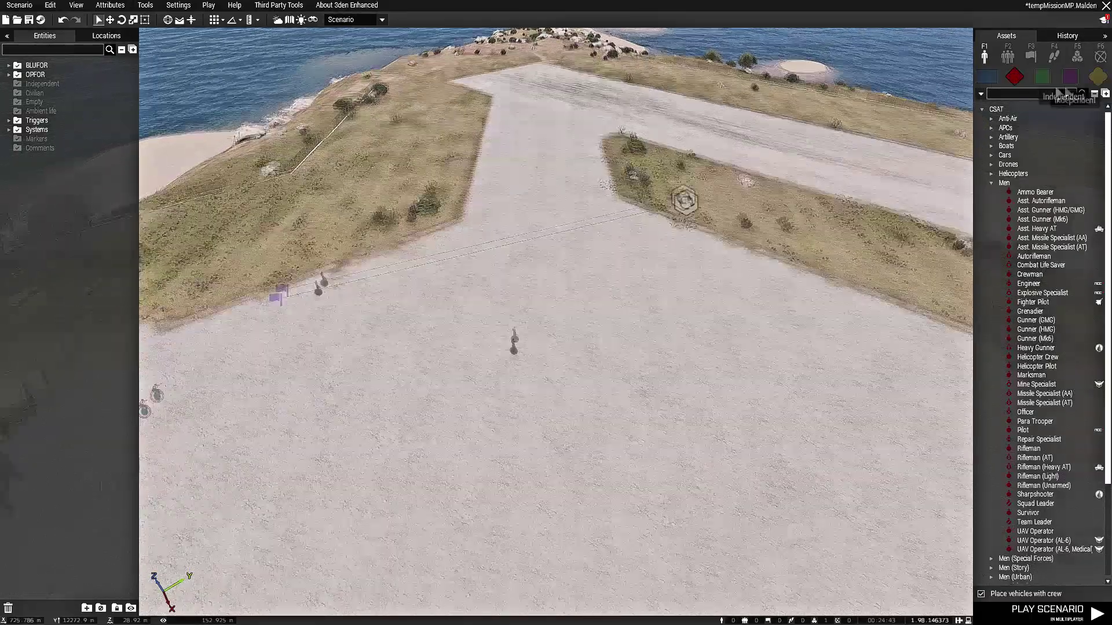
{"action": "left_click", "coordinate": [1098, 75]}
{"action": "left_click", "coordinate": [981, 257]}
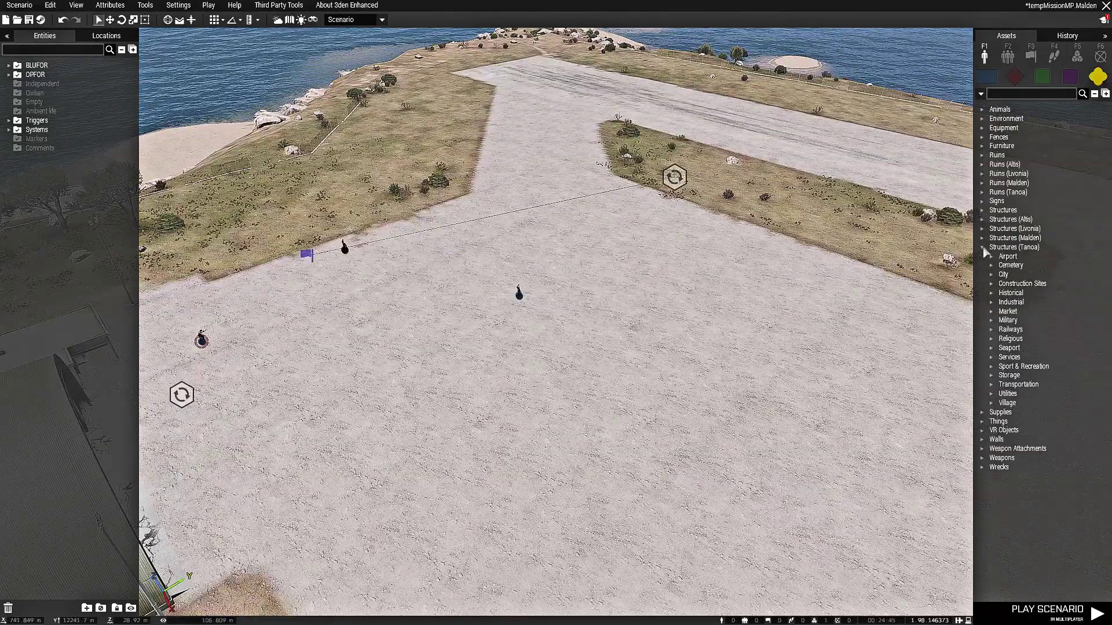
{"action": "left_click", "coordinate": [991, 284]}
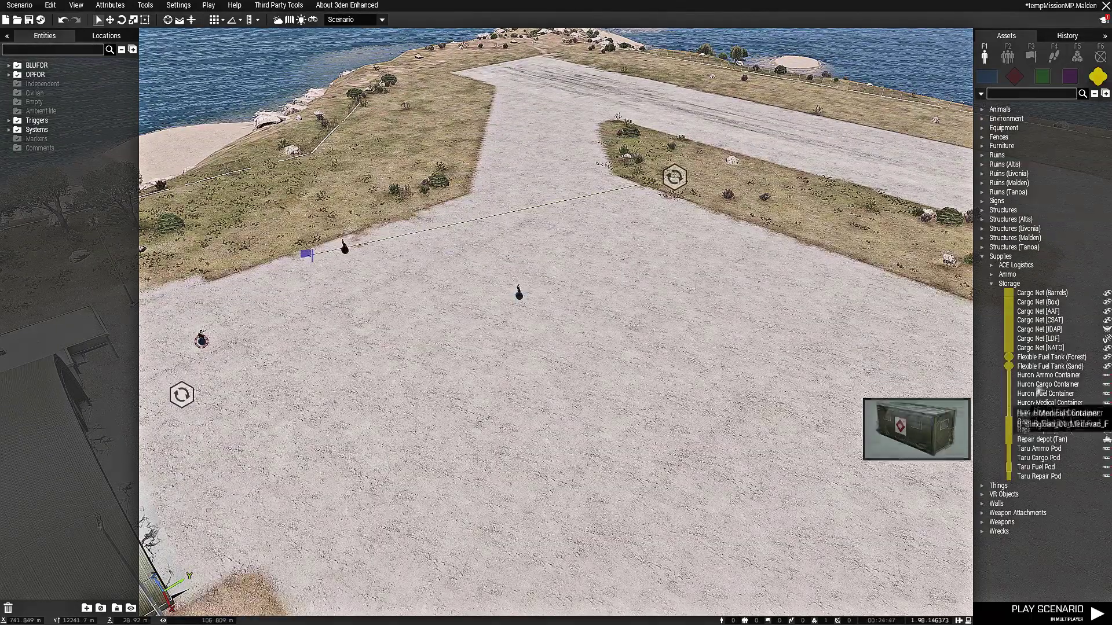
{"action": "left_click", "coordinate": [1040, 348]}
{"action": "left_click", "coordinate": [586, 429]}
{"action": "right_click_drag", "start_coordinate": [586, 428], "coordinate": [602, 342]}
{"action": "key", "text": "w"}
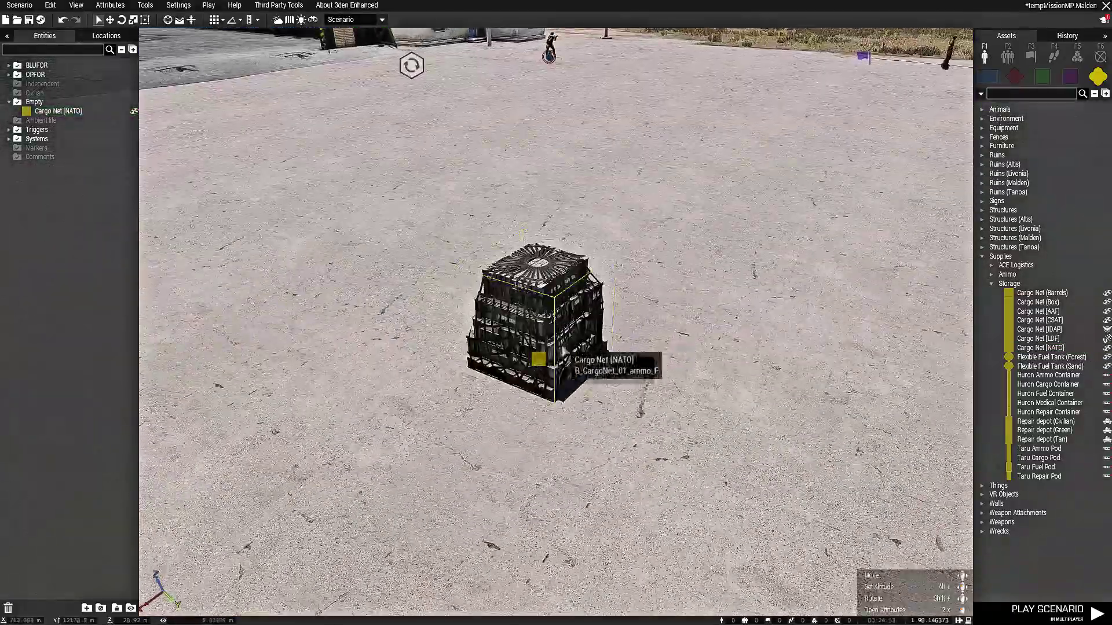
Try to give the cargo net the init code [FACTION, NAME] call BIS_fnc_addRespawnPosition; and discard the edit
{"action": "right_click", "coordinate": [542, 356]}
{"action": "left_click", "coordinate": [585, 559]}
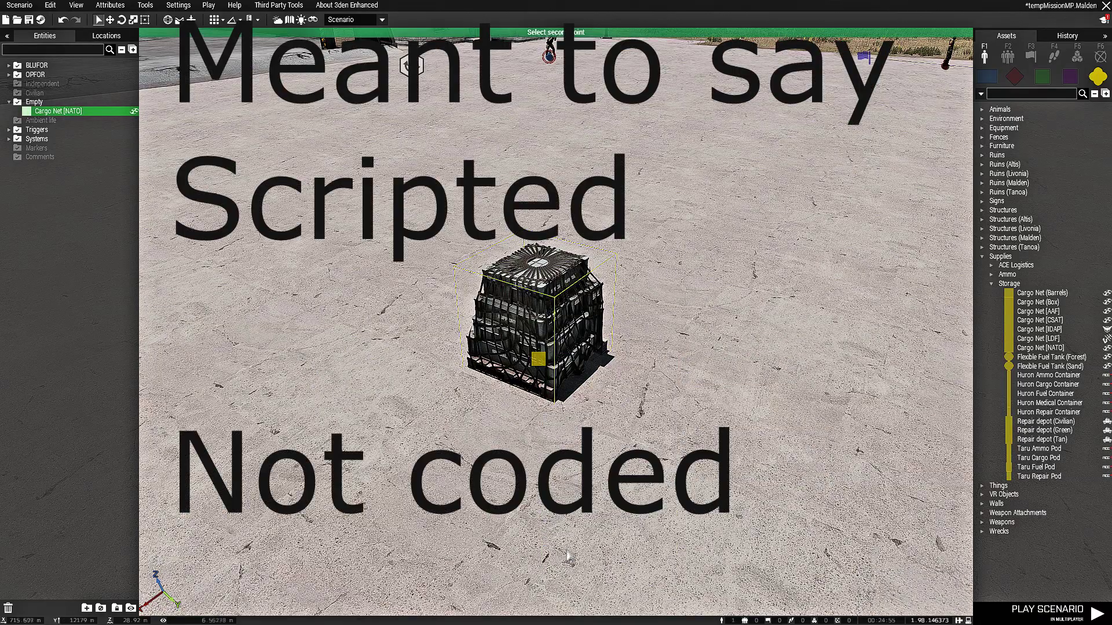
{"action": "right_click", "coordinate": [522, 354]}
{"action": "left_click", "coordinate": [557, 546]}
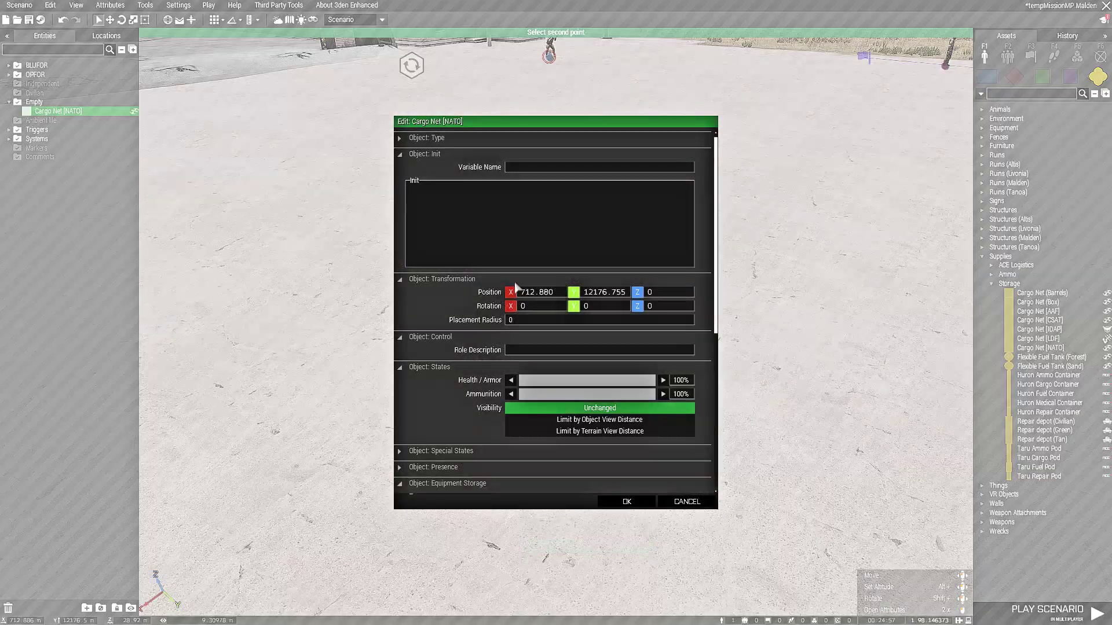
{"action": "left_click", "coordinate": [524, 244]}
{"action": "type", "text": "[FACTION, NAME] call BIS_fnc_addRespawnPosition;"}
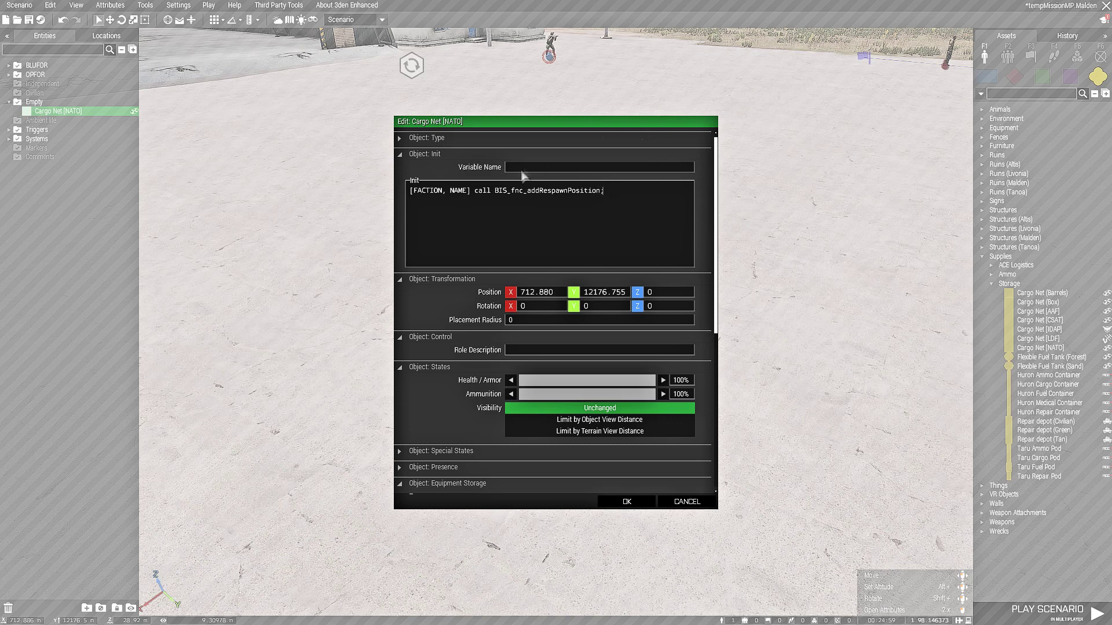
{"action": "left_click", "coordinate": [622, 503]}
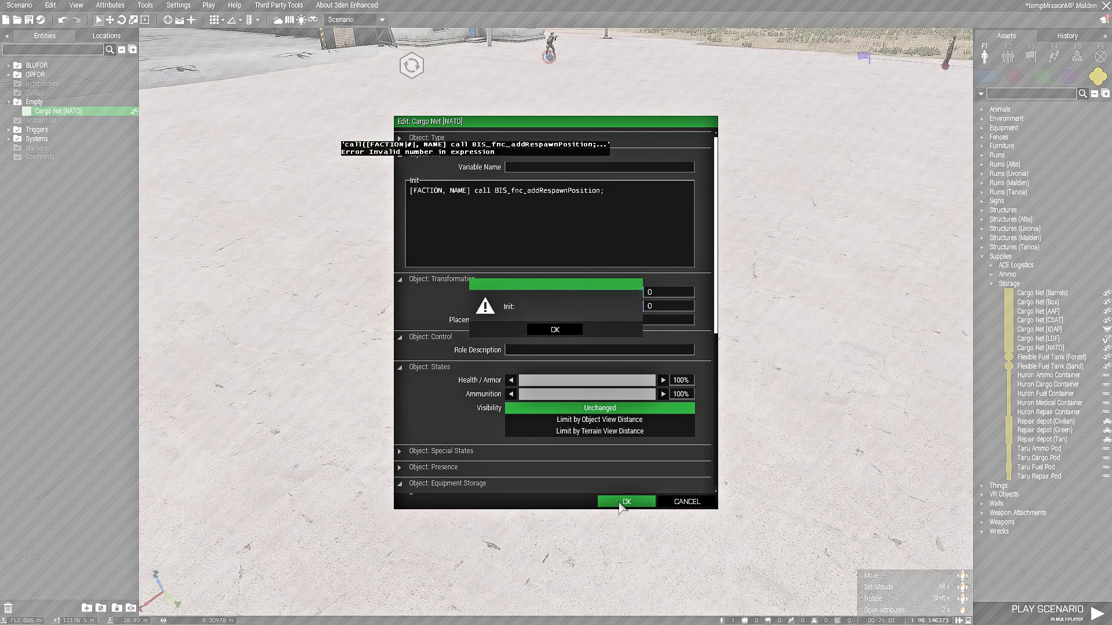
{"action": "left_click", "coordinate": [555, 330]}
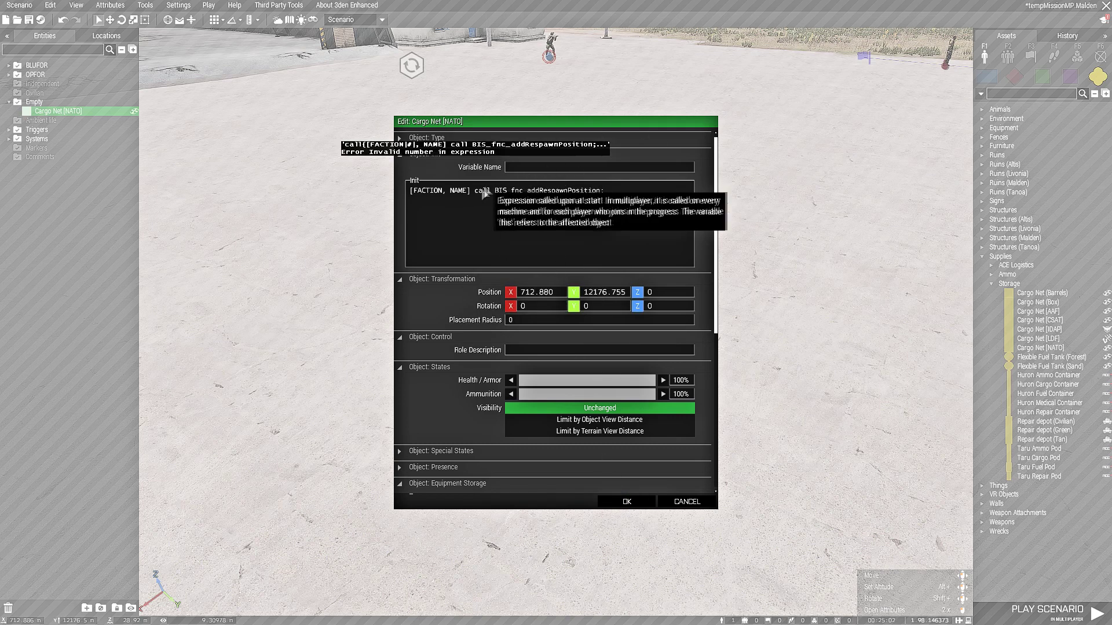
{"action": "left_click", "coordinate": [686, 501]}
{"action": "left_click", "coordinate": [657, 366]}
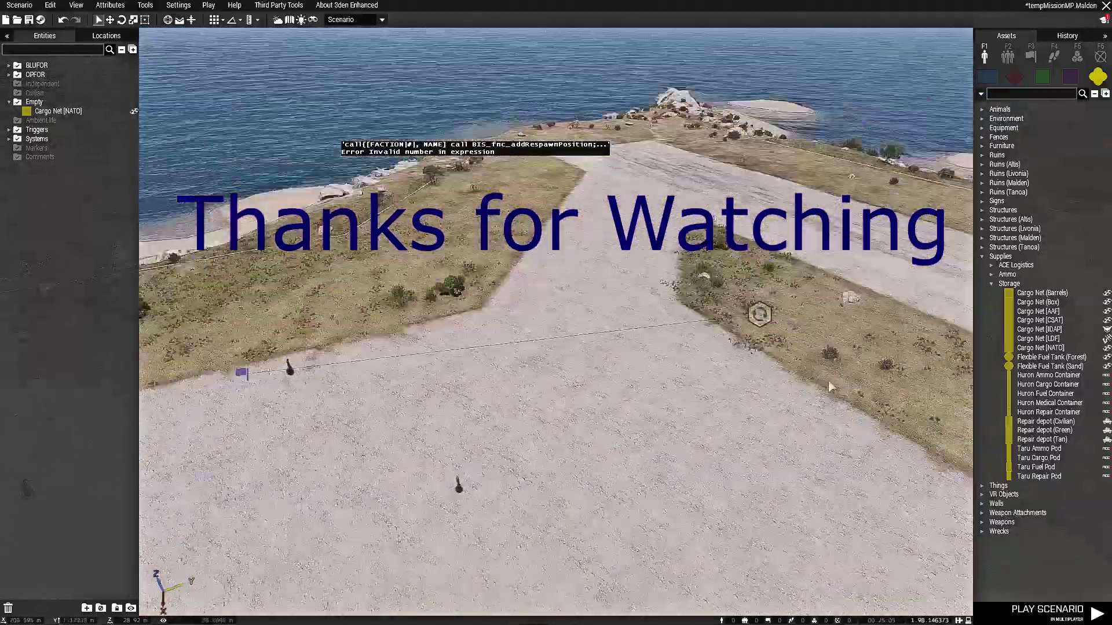